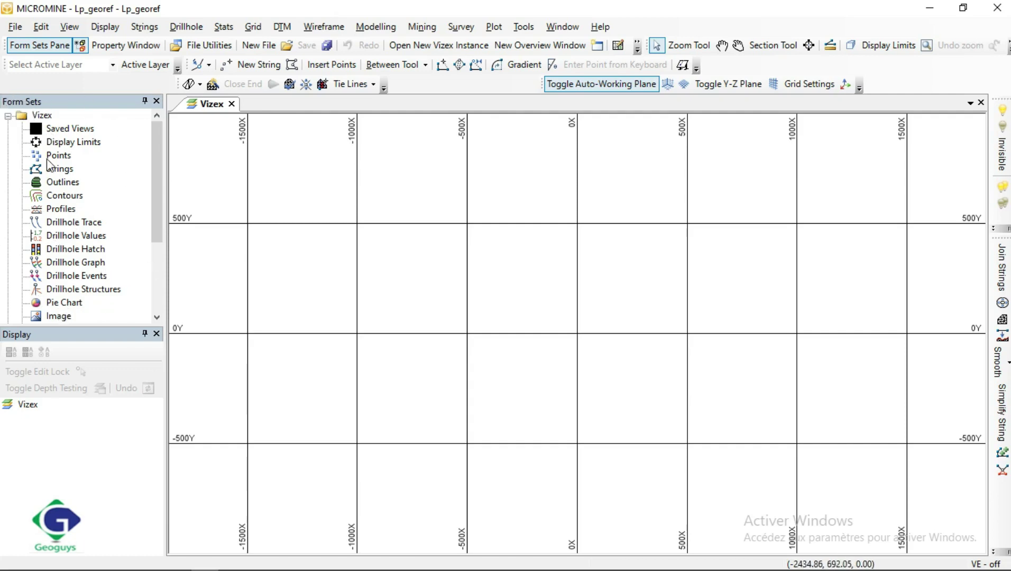
Open a new Image display form and load sections2.png from the Micro_georef - Copie folder as its file.
{"action": "left_click", "coordinate": [159, 228]}
{"action": "left_click_drag", "start_coordinate": [164, 235], "coordinate": [160, 283]}
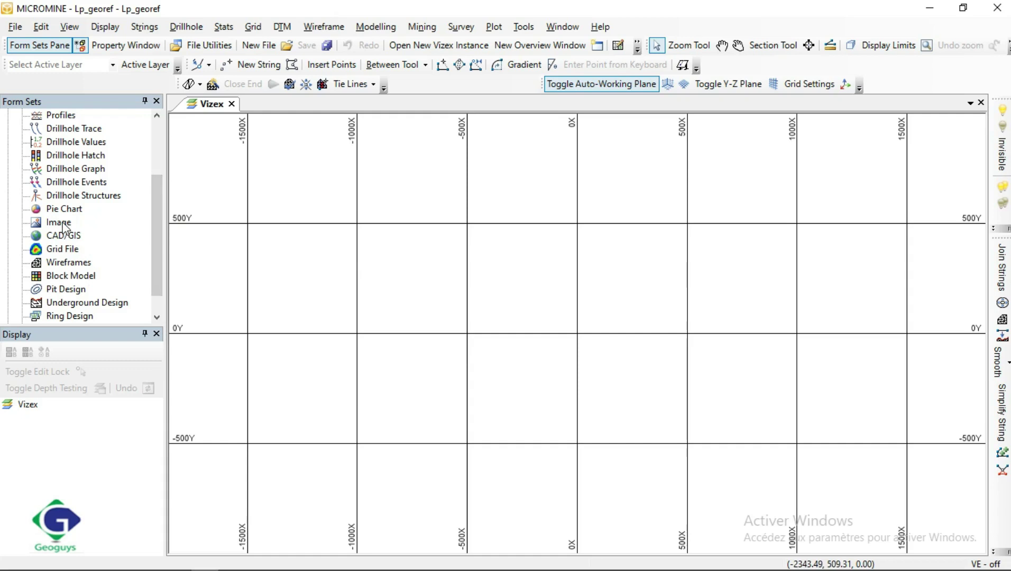
{"action": "double_click", "coordinate": [63, 225]}
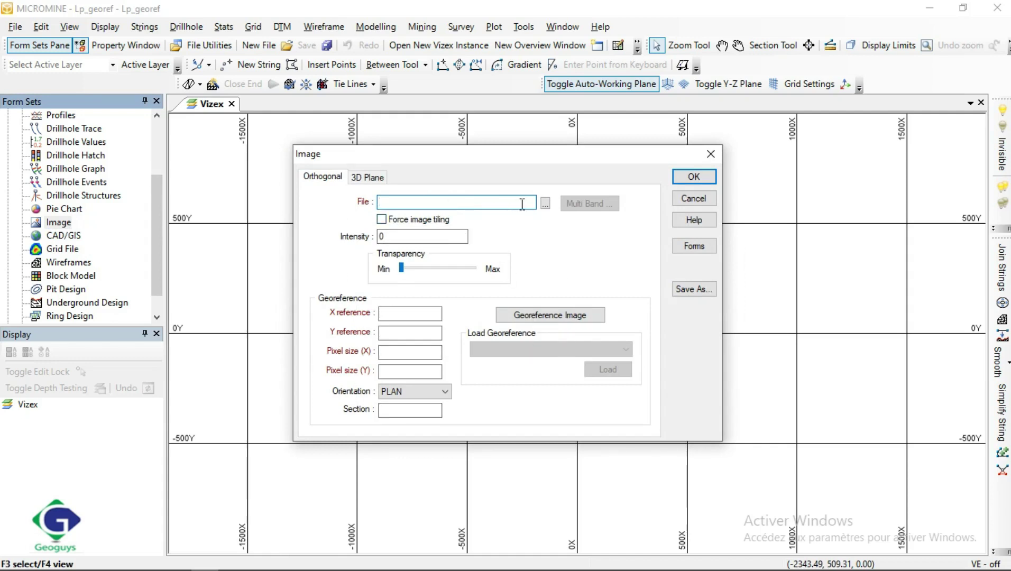
{"action": "double_click", "coordinate": [450, 202]}
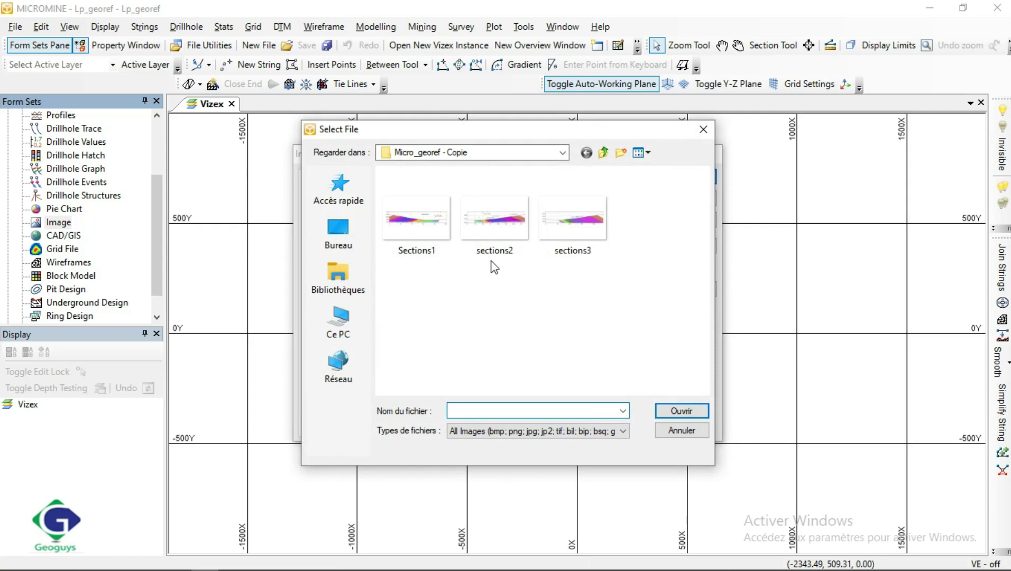
{"action": "left_click", "coordinate": [492, 248]}
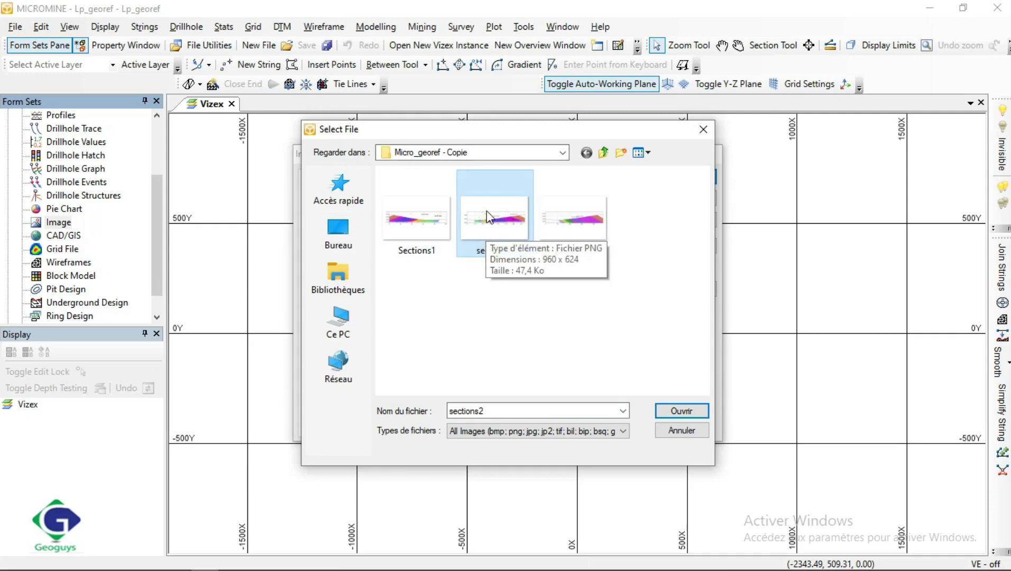
{"action": "left_click", "coordinate": [688, 413]}
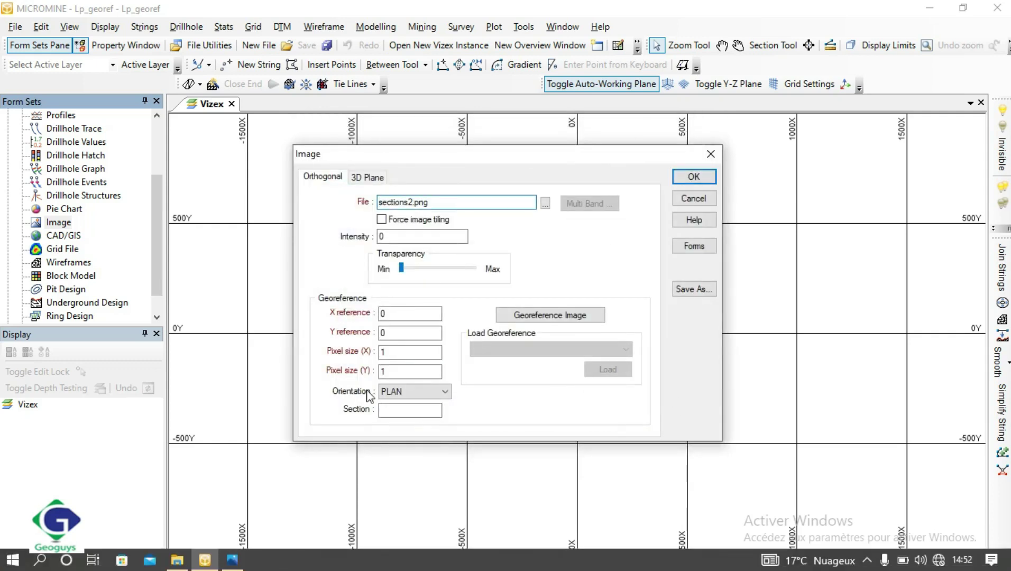
Open the Mesure direcrtion pendage file from the Carte geo UTM folder in Excel and dismiss the Office activation notice.
{"action": "left_click", "coordinate": [177, 564]}
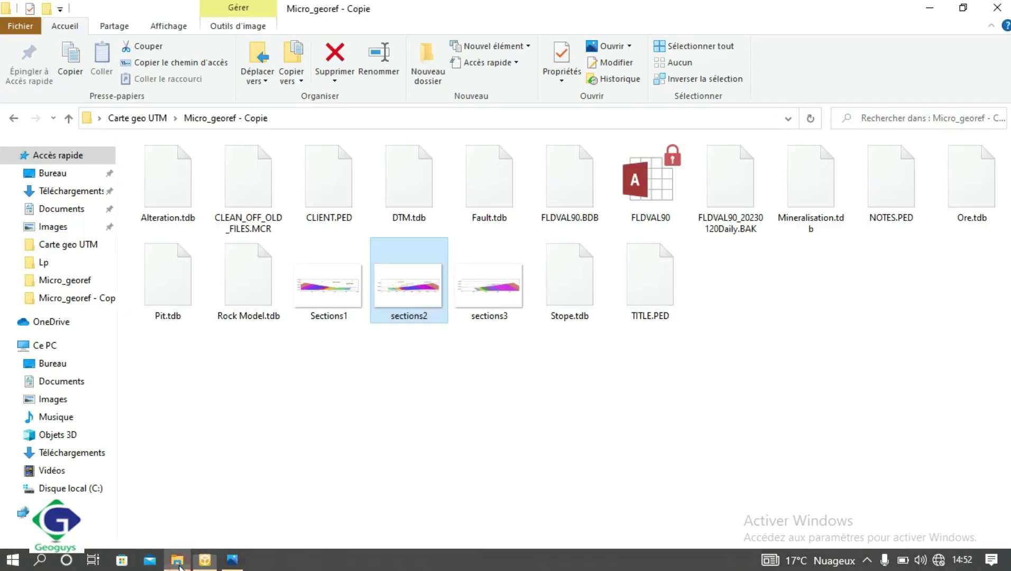
{"action": "left_click", "coordinate": [68, 118]}
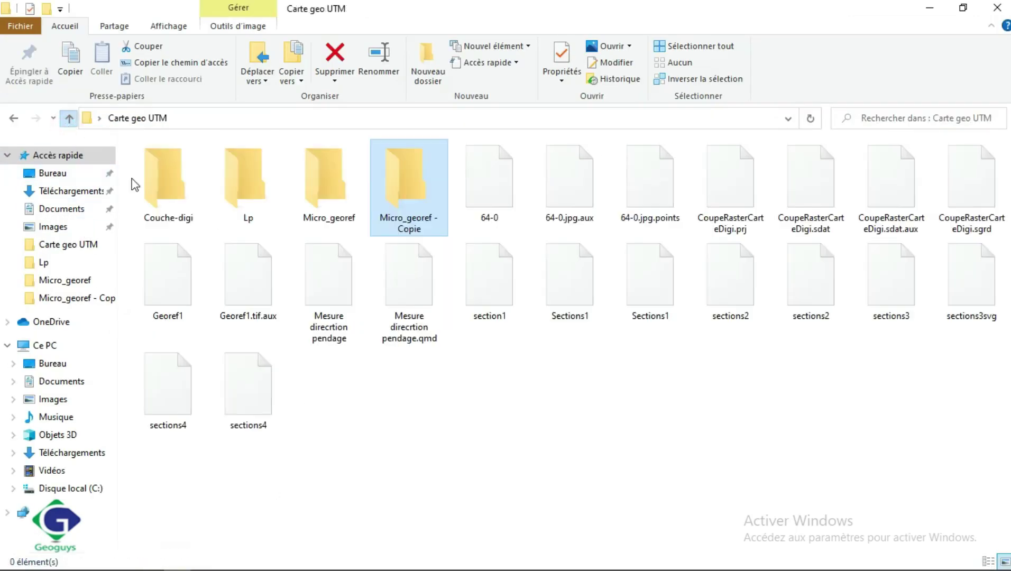
{"action": "left_click", "coordinate": [328, 298]}
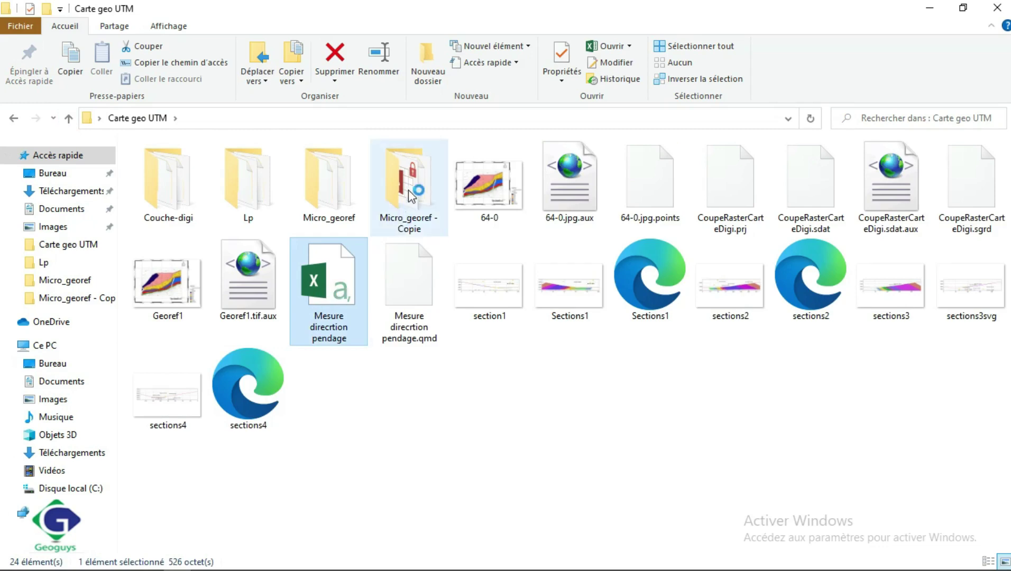
{"action": "mouse_move", "coordinate": [280, 563]}
{"action": "left_click", "coordinate": [205, 559]}
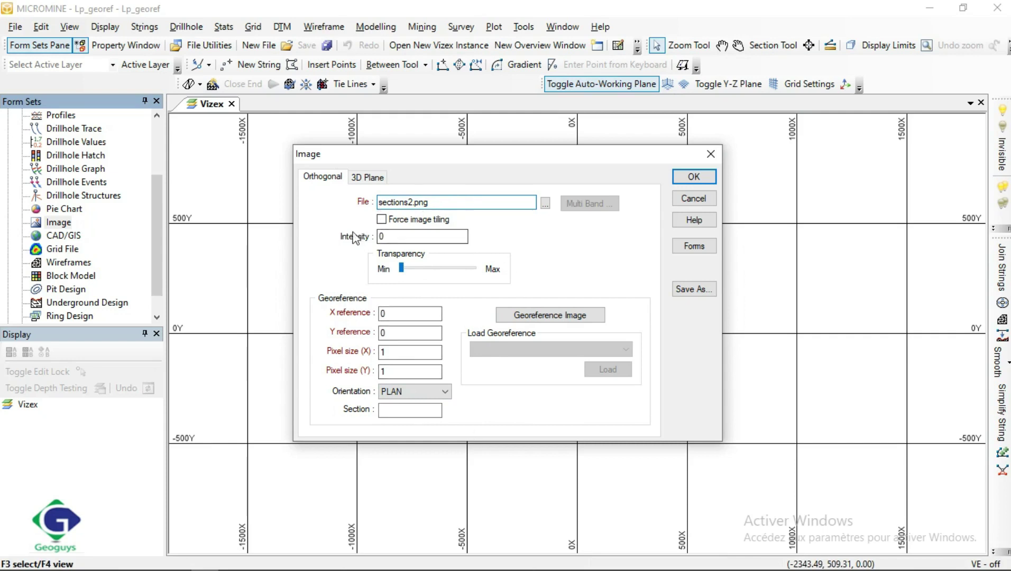
{"action": "left_click", "coordinate": [568, 318]}
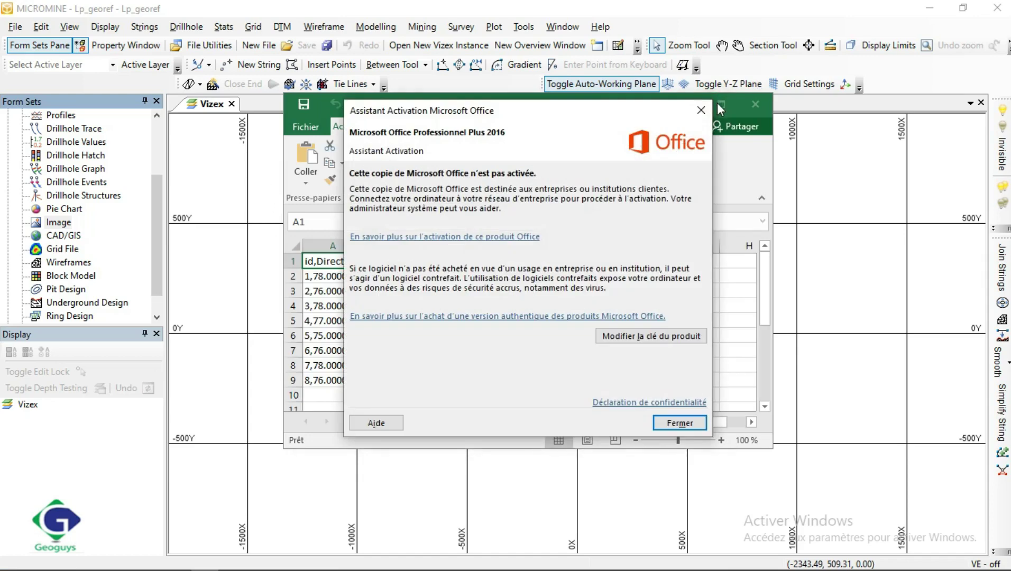
{"action": "left_click", "coordinate": [680, 423]}
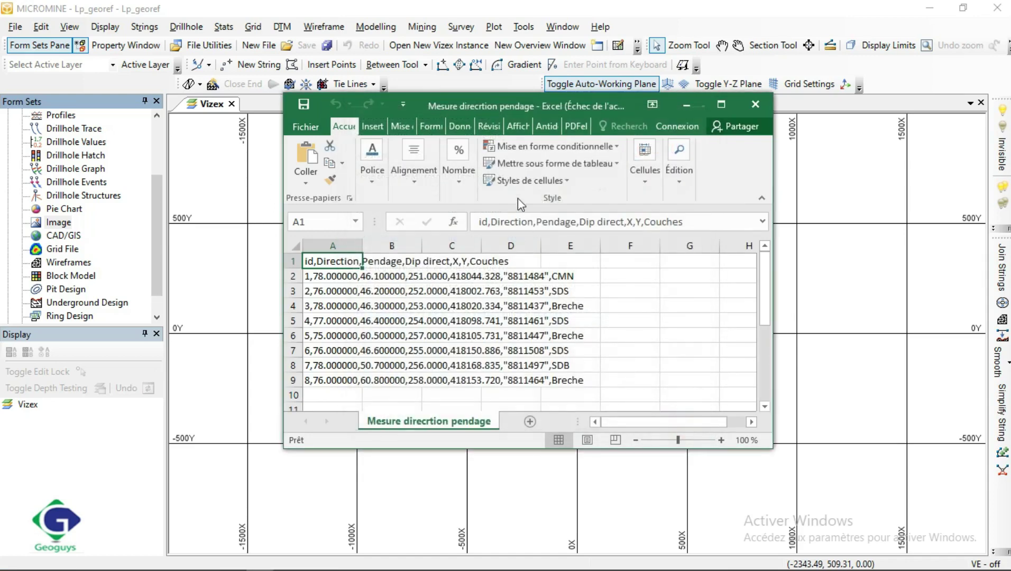
Split the header text in cell A1 into separate columns, using tab and comma as delimiters.
{"action": "left_click", "coordinate": [461, 127]}
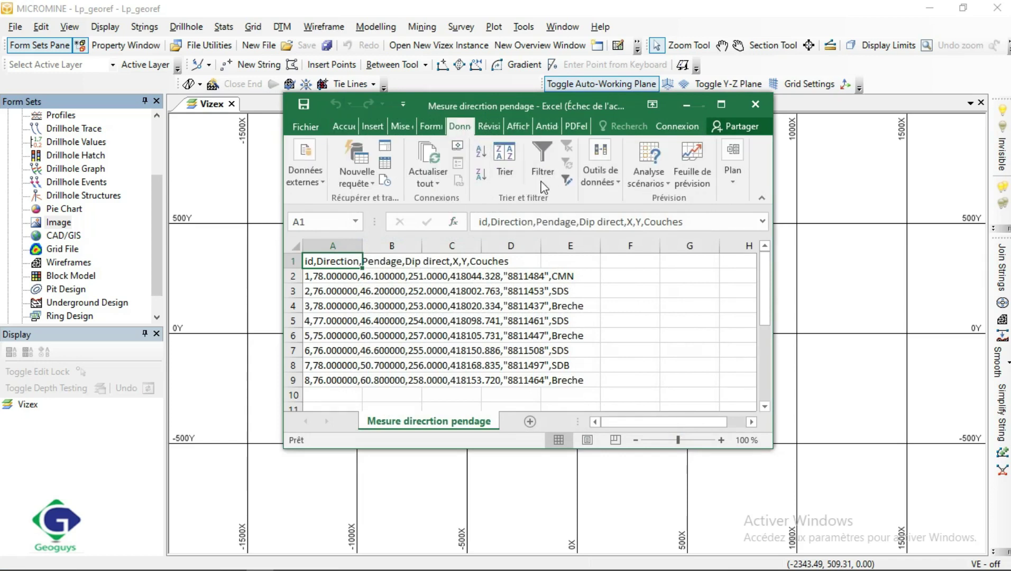
{"action": "left_click", "coordinate": [714, 103]}
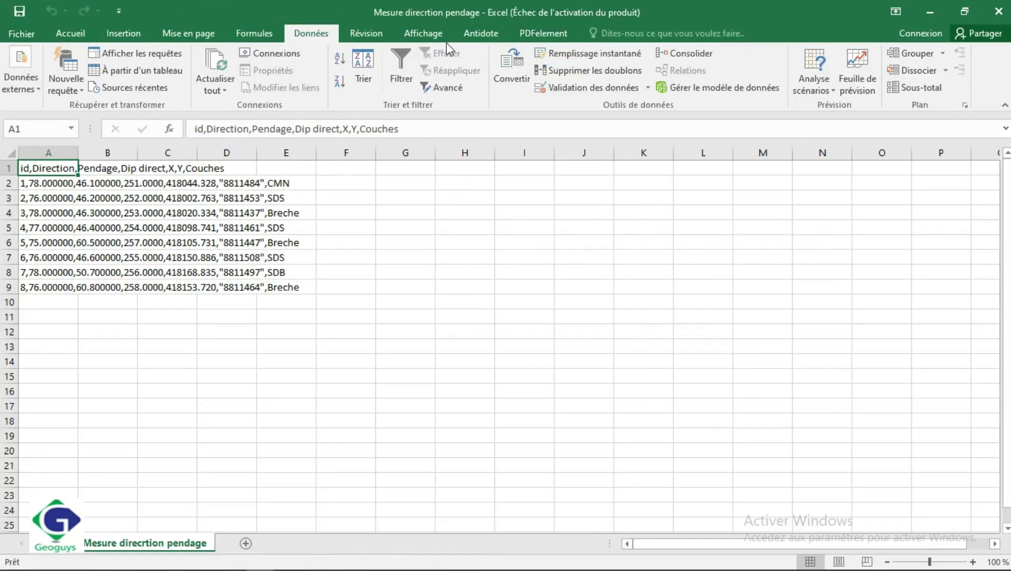
{"action": "left_click", "coordinate": [511, 80]}
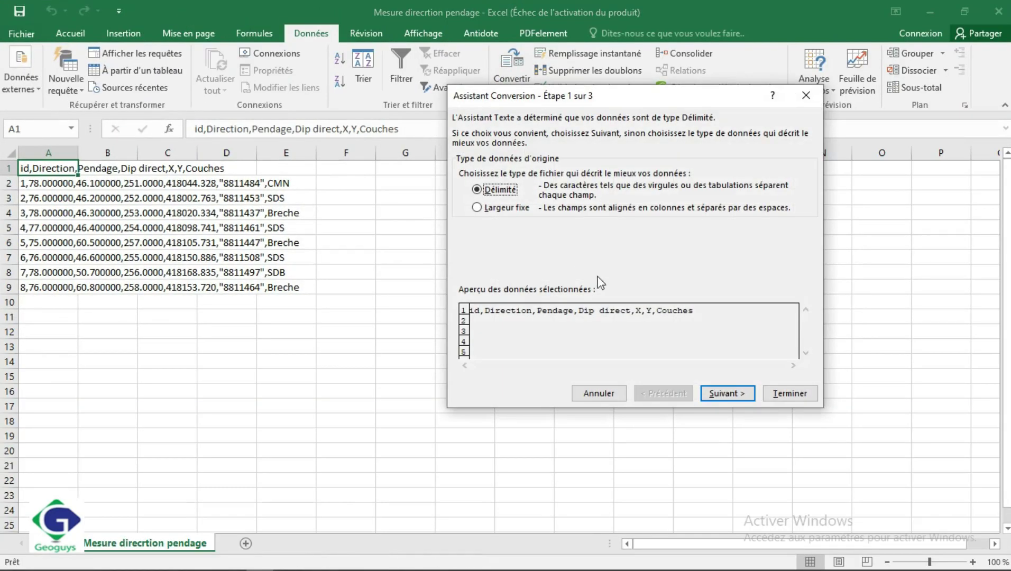
{"action": "left_click", "coordinate": [723, 393]}
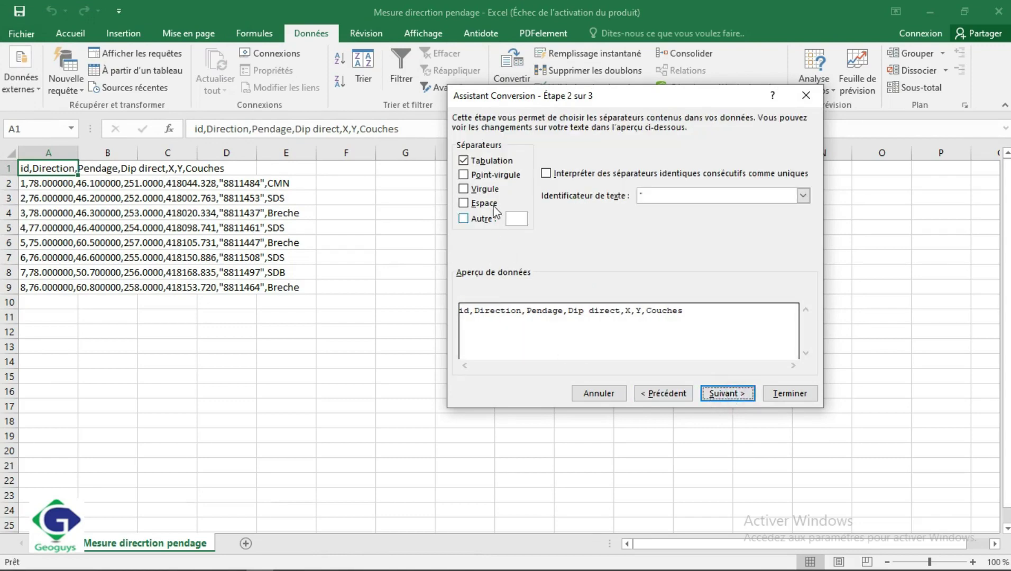
{"action": "left_click", "coordinate": [488, 190]}
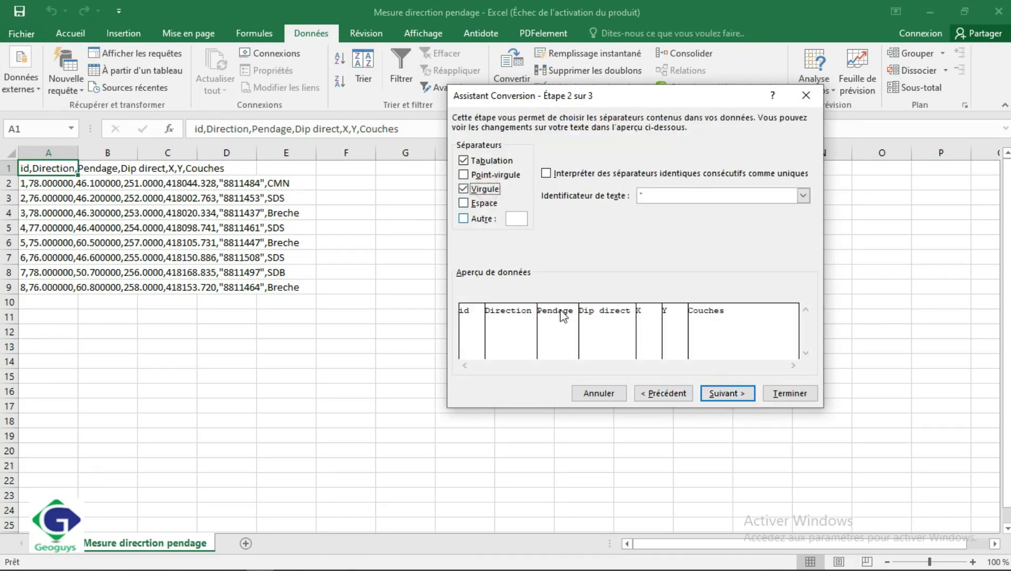
{"action": "left_click", "coordinate": [740, 394]}
{"action": "left_click", "coordinate": [783, 395]}
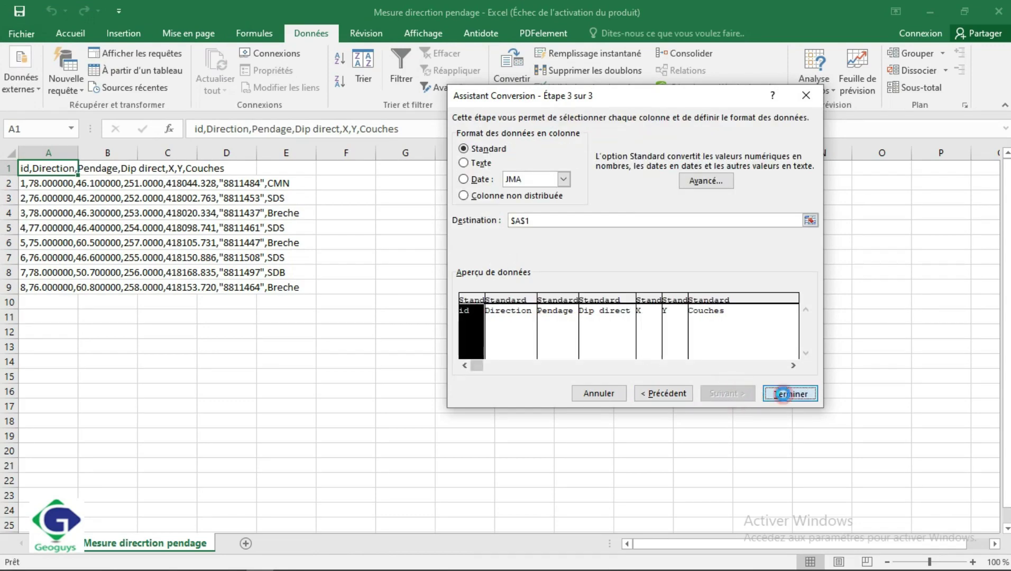
Split all of column A into separate columns with tab, semicolon and comma delimiters, replacing the existing cell contents.
{"action": "left_click", "coordinate": [71, 151]}
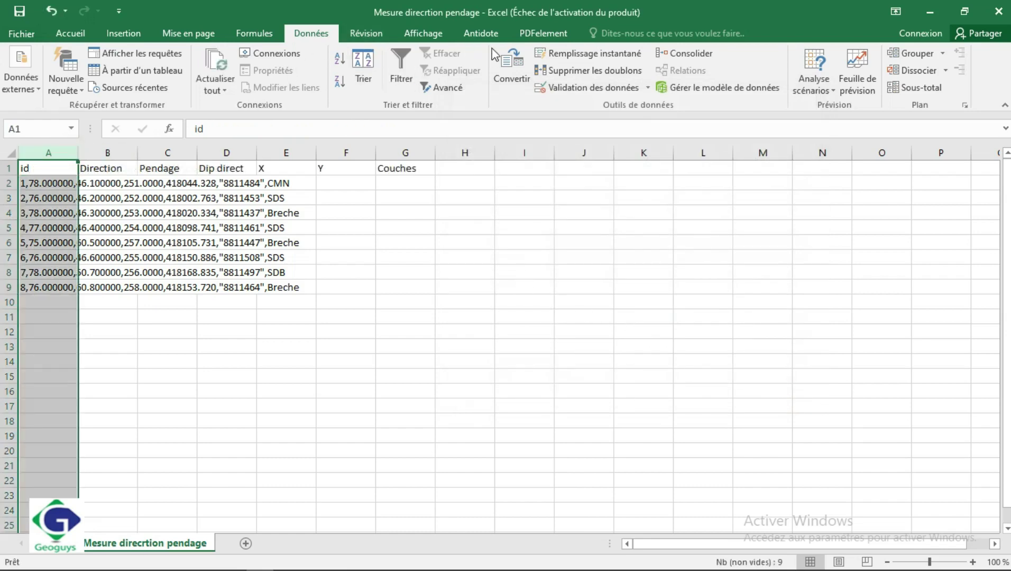
{"action": "left_click", "coordinate": [507, 64]}
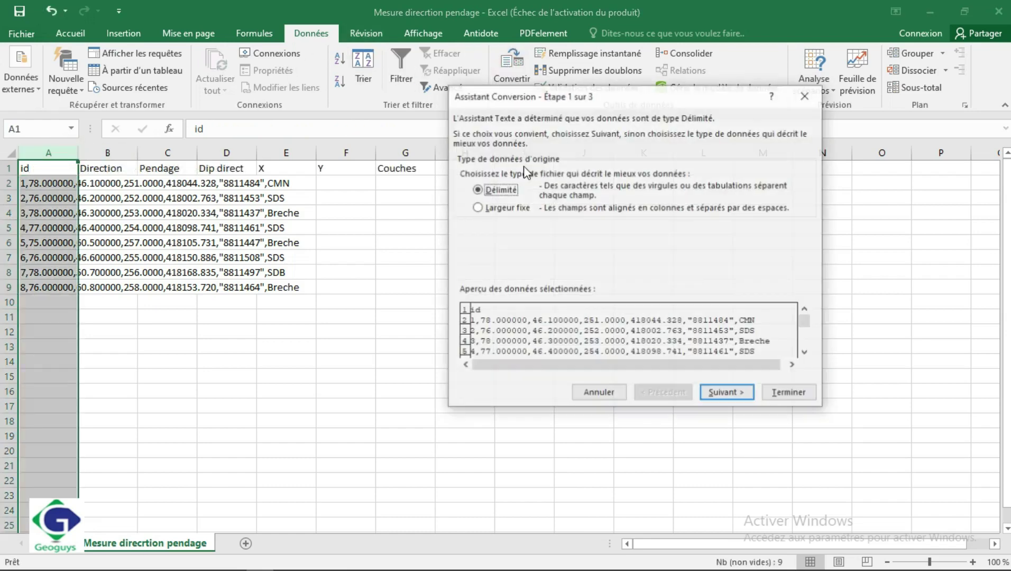
{"action": "left_click", "coordinate": [706, 396]}
{"action": "left_click", "coordinate": [483, 176]}
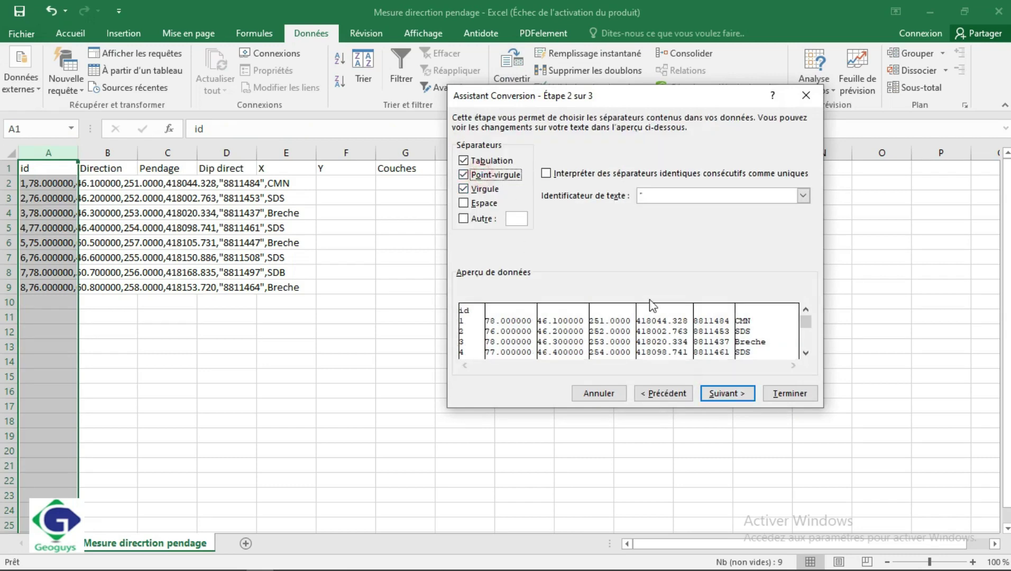
{"action": "left_click", "coordinate": [726, 394]}
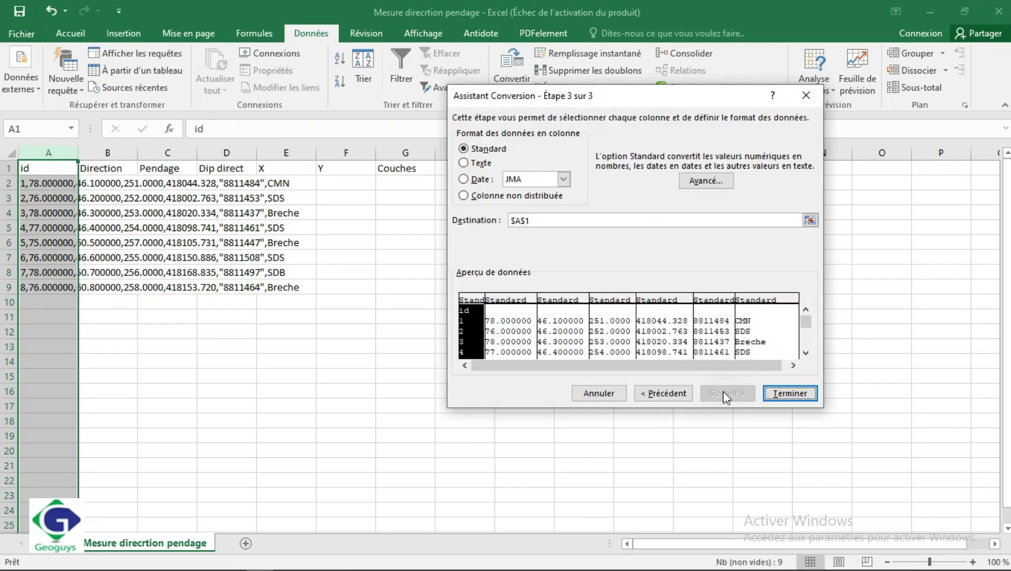
{"action": "left_click", "coordinate": [790, 396]}
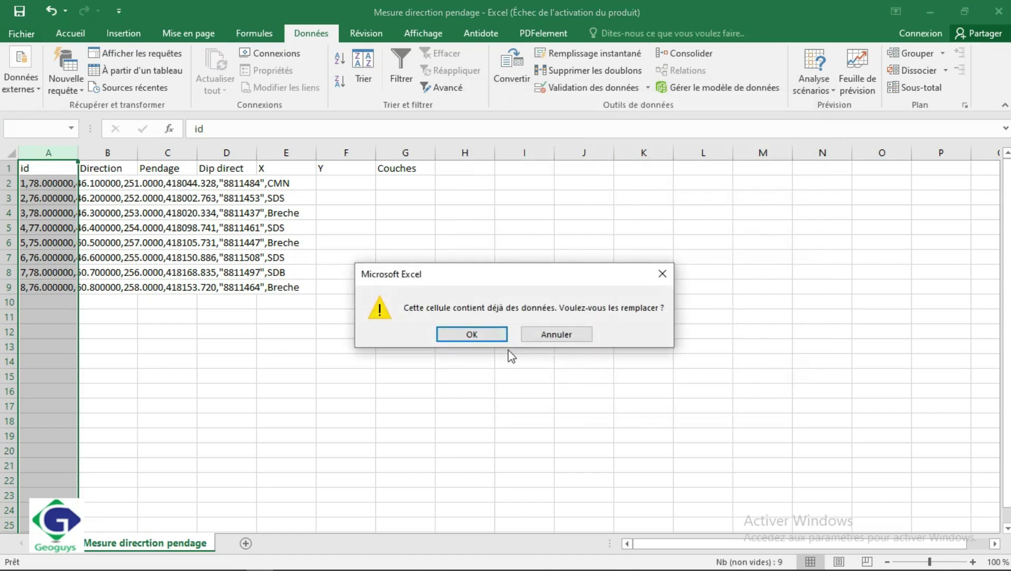
{"action": "left_click", "coordinate": [479, 335]}
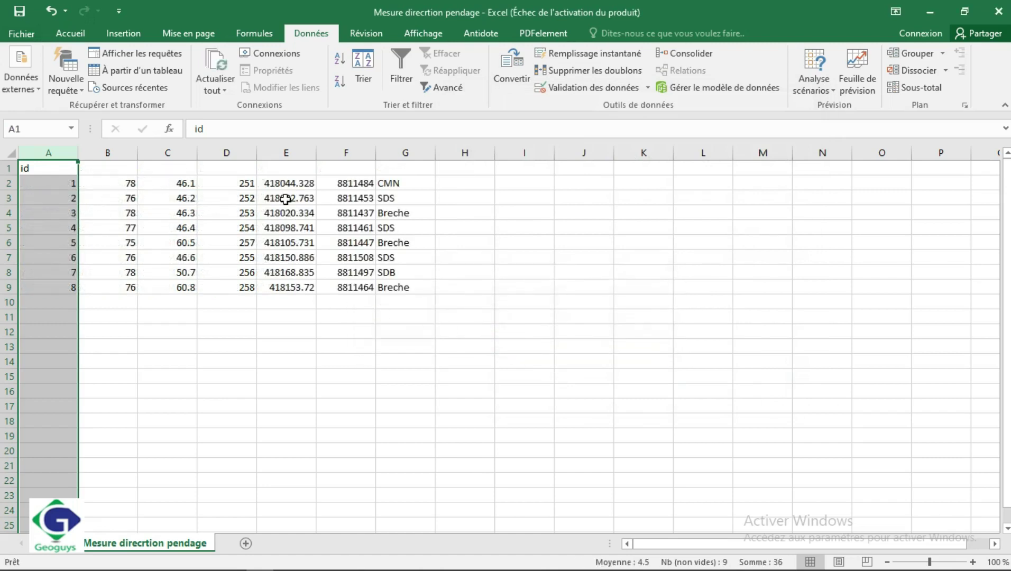
Check the X and Y coordinates of measurement 1 in row 2, and return to the Image form in Micromine.
{"action": "left_click_drag", "start_coordinate": [1006, 250], "coordinate": [980, 285]}
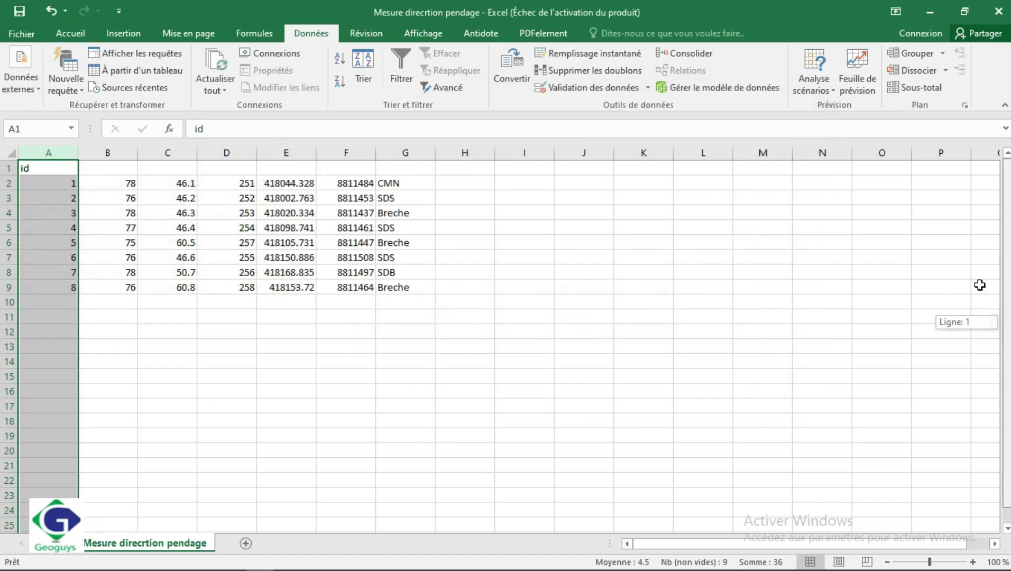
{"action": "left_click", "coordinate": [291, 185]}
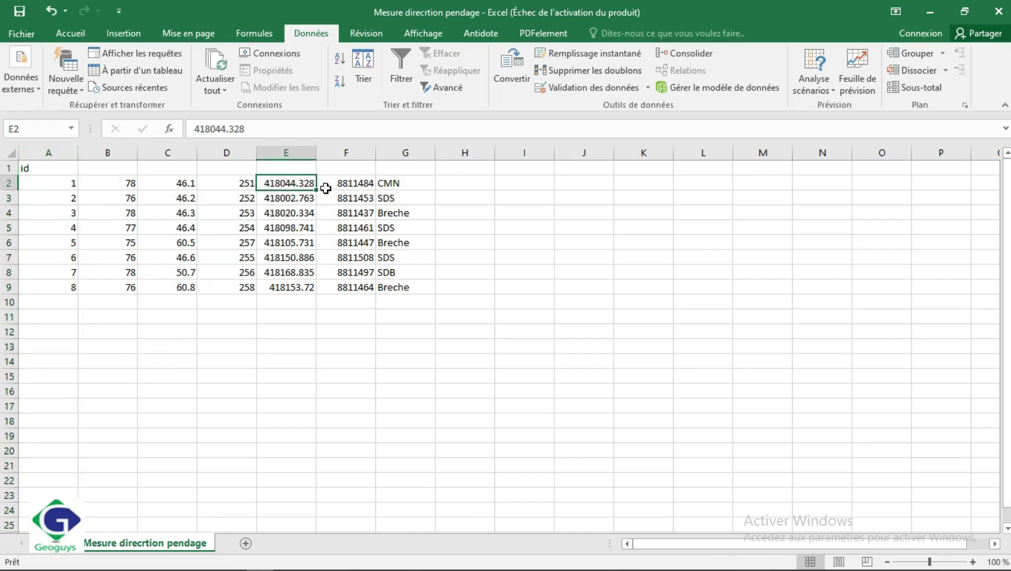
{"action": "left_click", "coordinate": [349, 186]}
{"action": "mouse_move", "coordinate": [210, 567]}
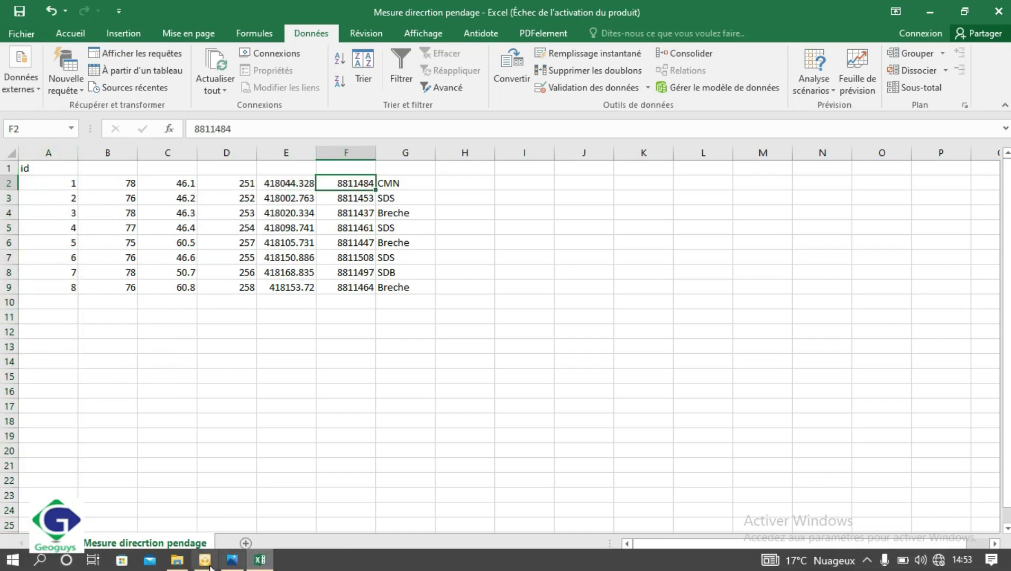
{"action": "left_click", "coordinate": [961, 11]}
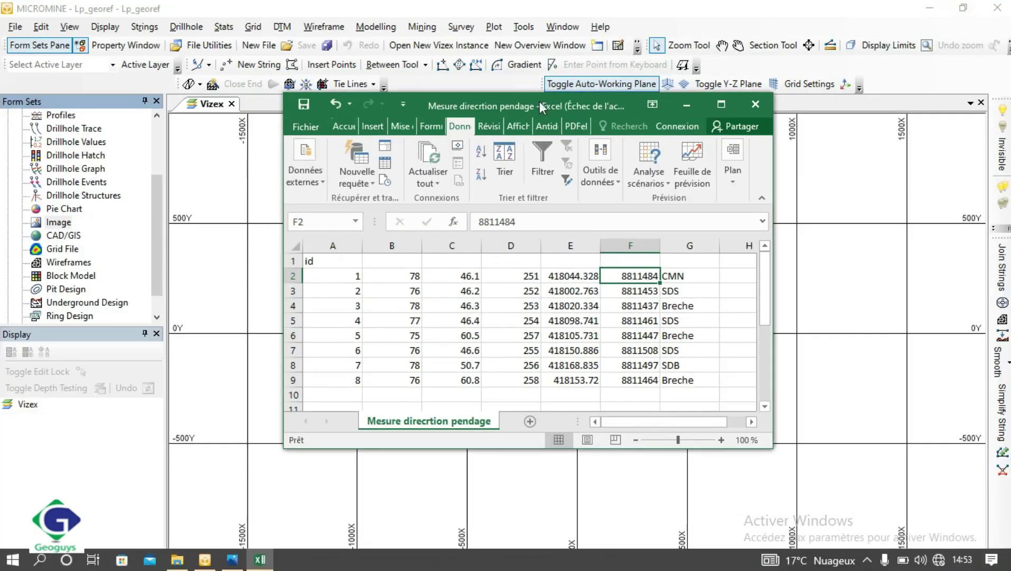
{"action": "left_click", "coordinate": [686, 105]}
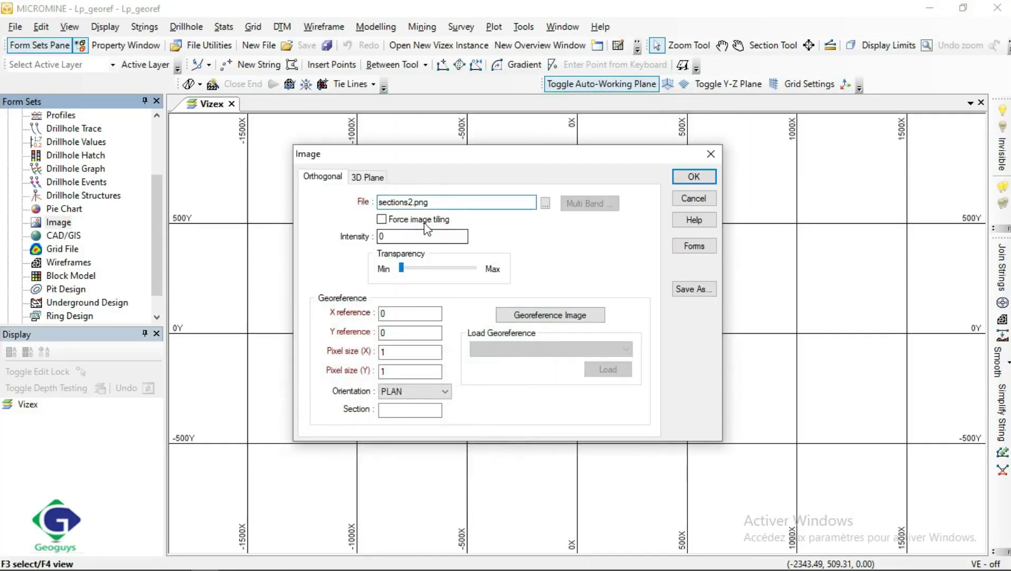
{"action": "left_click", "coordinate": [557, 317]}
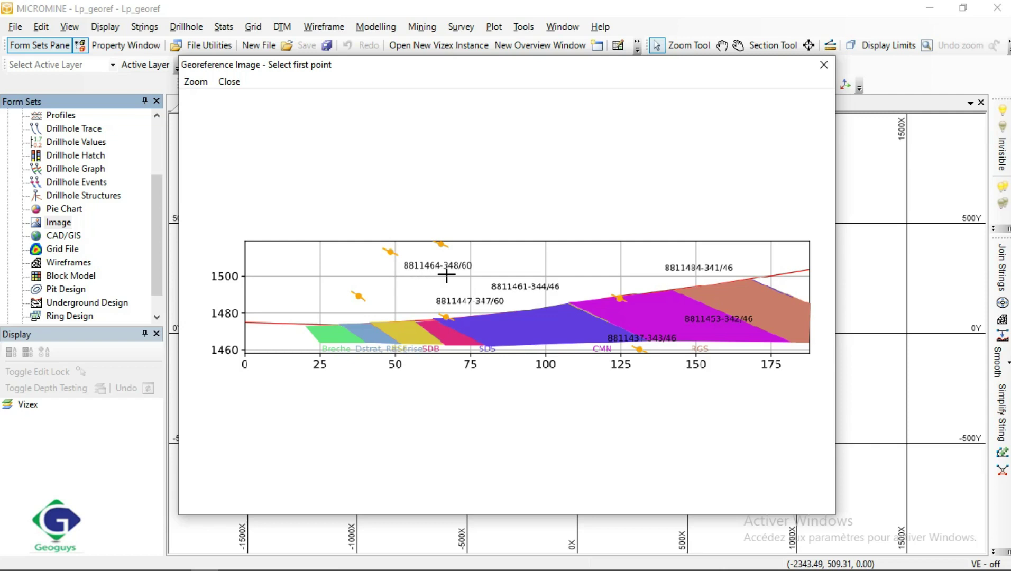
{"action": "left_click", "coordinate": [390, 253]}
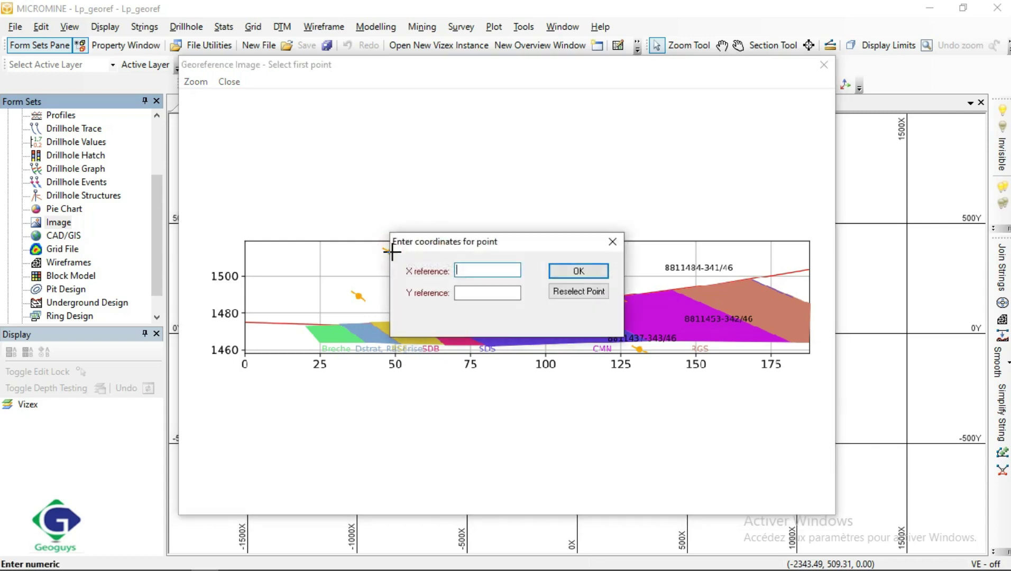
{"action": "left_click", "coordinate": [472, 290]}
{"action": "left_click", "coordinate": [472, 270]}
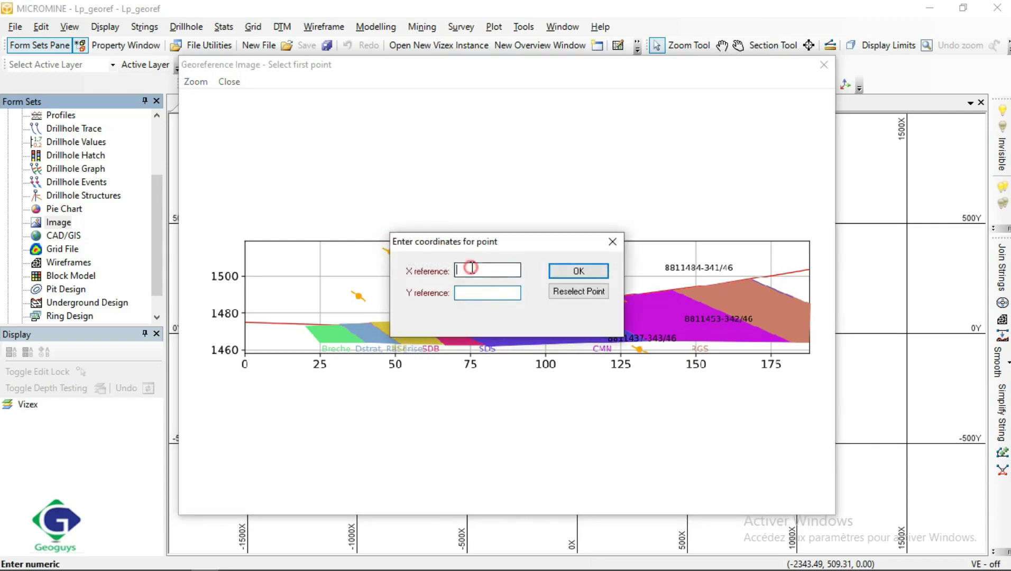
{"action": "left_click_drag", "start_coordinate": [478, 248], "coordinate": [653, 300]}
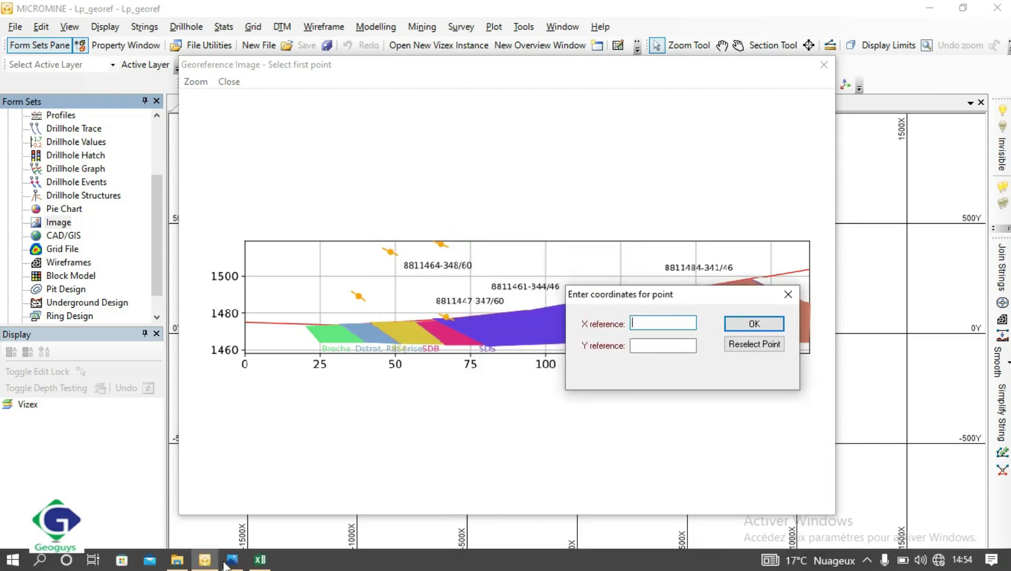
Copy measurement 8's X coordinate from cell E9 in Excel and enter 418153.72 as the first point's X reference in Micromine.
{"action": "left_click", "coordinate": [259, 564]}
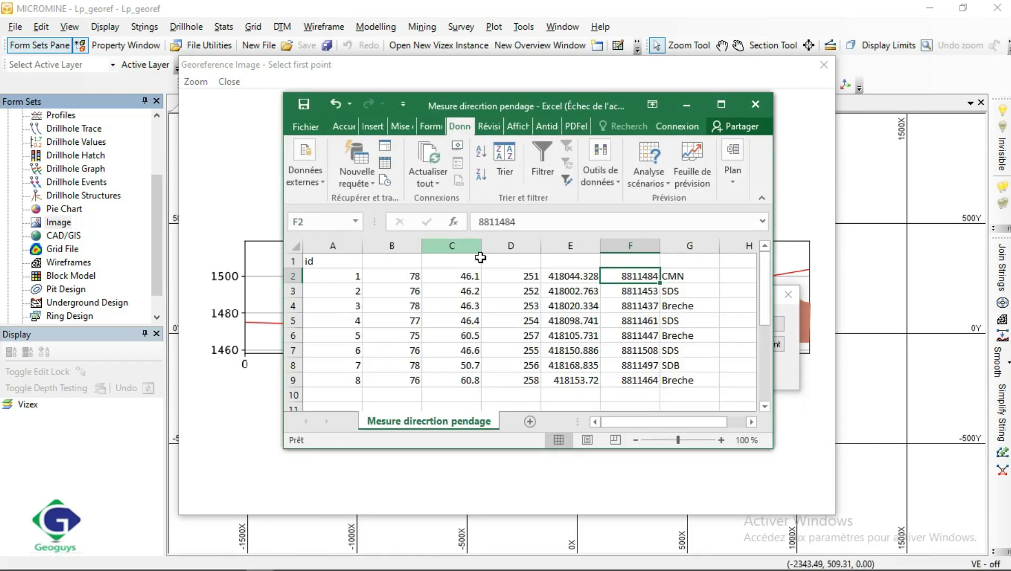
{"action": "left_click", "coordinate": [646, 379]}
{"action": "left_click", "coordinate": [569, 379]}
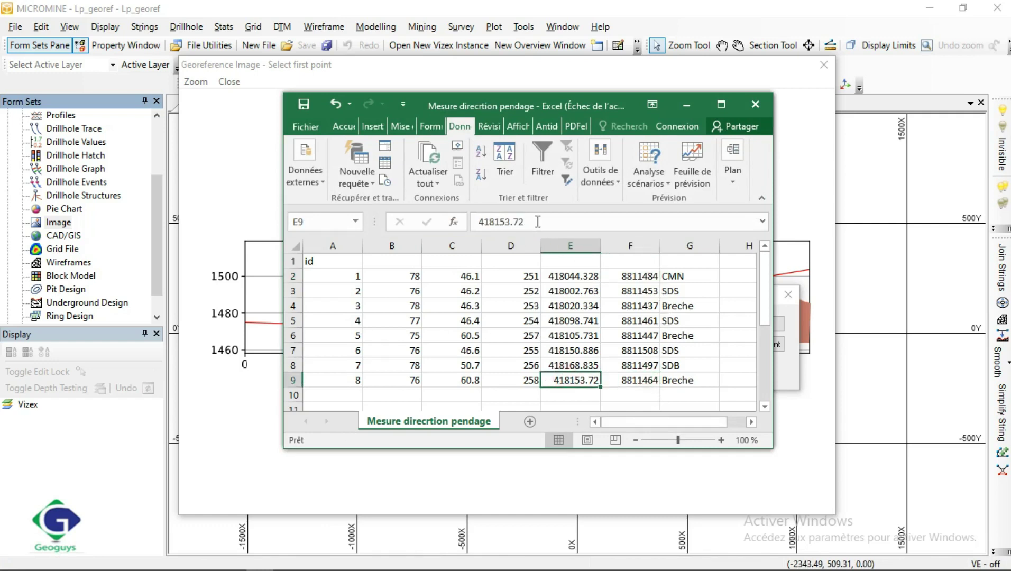
{"action": "left_click_drag", "start_coordinate": [538, 221], "coordinate": [482, 222]}
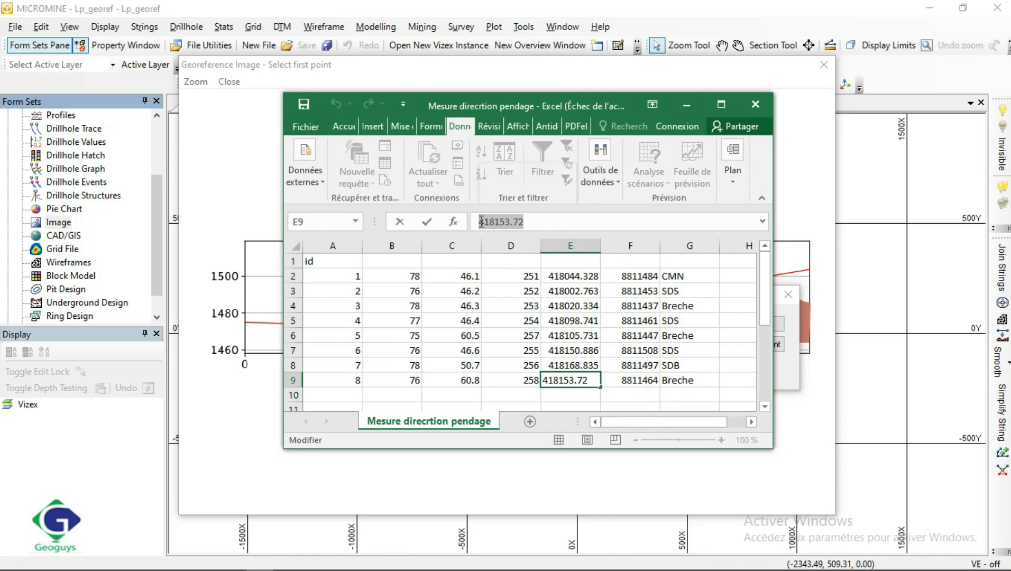
{"action": "left_click", "coordinate": [681, 103]}
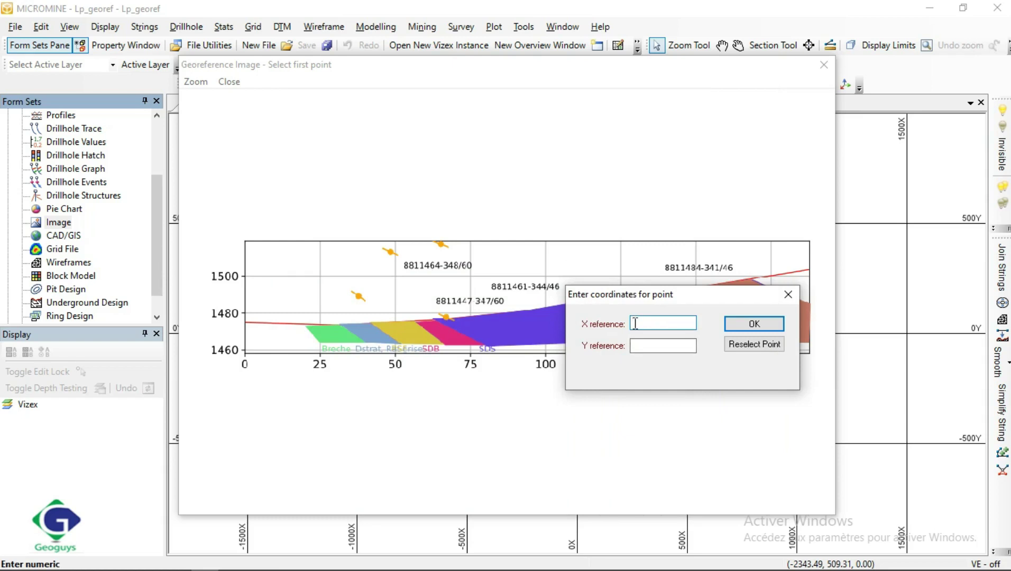
{"action": "type", "text": "718153.72"}
Copy measurement 8's Y coordinate from cell F9 in Excel, enter 8811464 as the Y reference in Micromine, and accept the first point.
{"action": "left_click", "coordinate": [655, 348]}
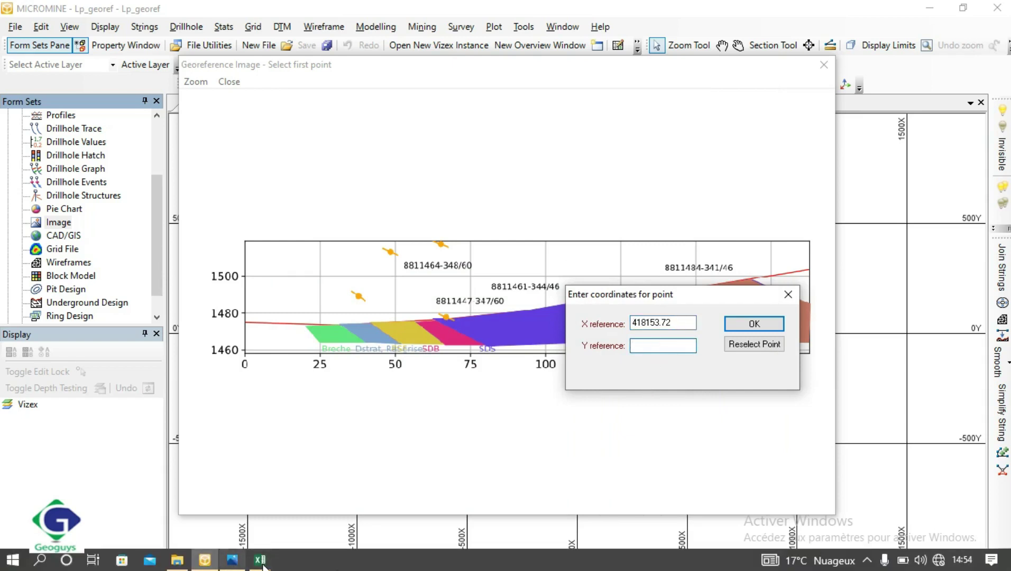
{"action": "left_click", "coordinate": [259, 562]}
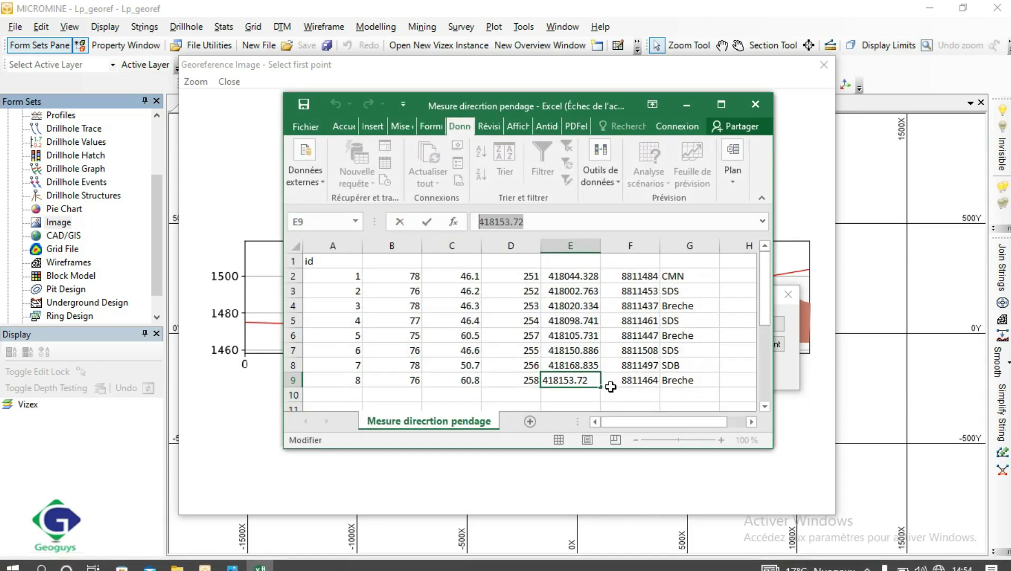
{"action": "left_click", "coordinate": [635, 382]}
{"action": "left_click", "coordinate": [535, 223]}
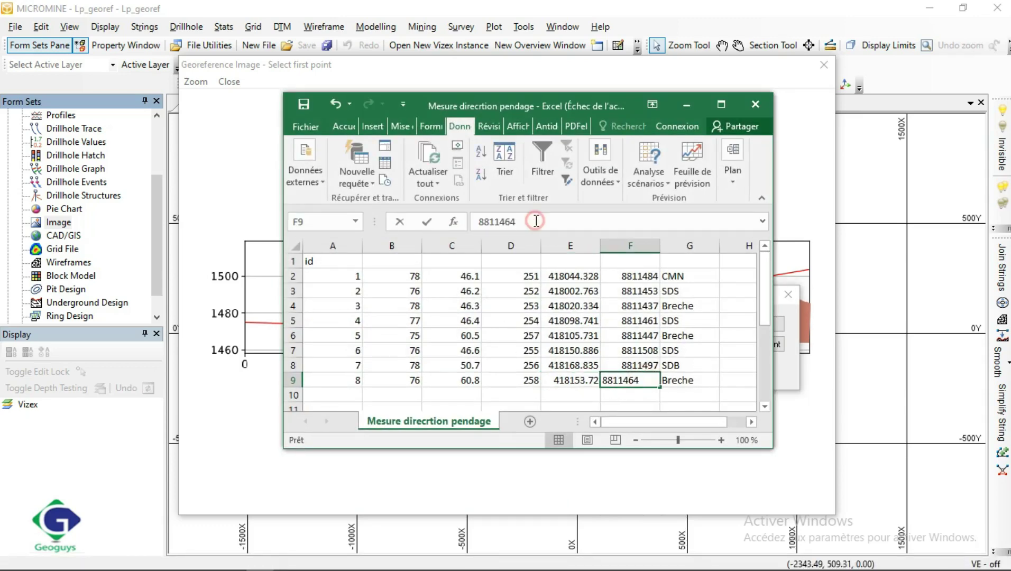
{"action": "left_click_drag", "start_coordinate": [502, 222], "coordinate": [478, 229]}
{"action": "key", "text": "ctrl+c"}
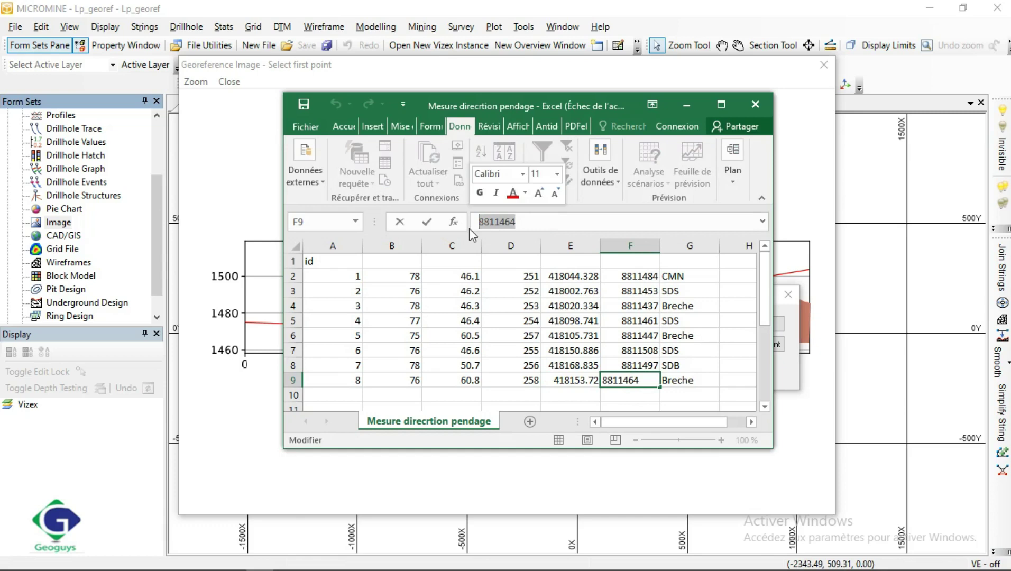
{"action": "left_click", "coordinate": [687, 104]}
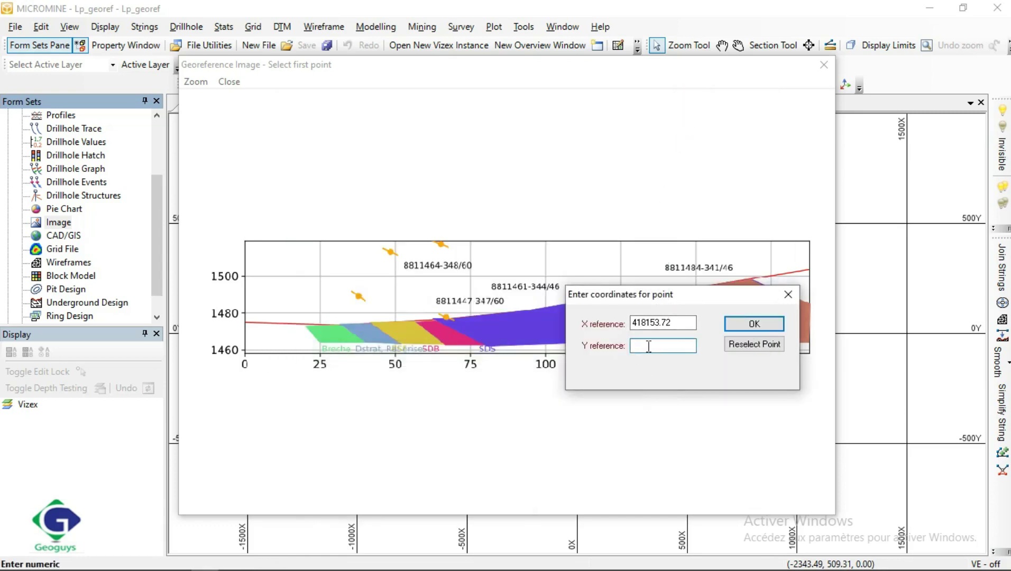
{"action": "key", "text": "ctrl+v"}
{"action": "left_click", "coordinate": [755, 324]}
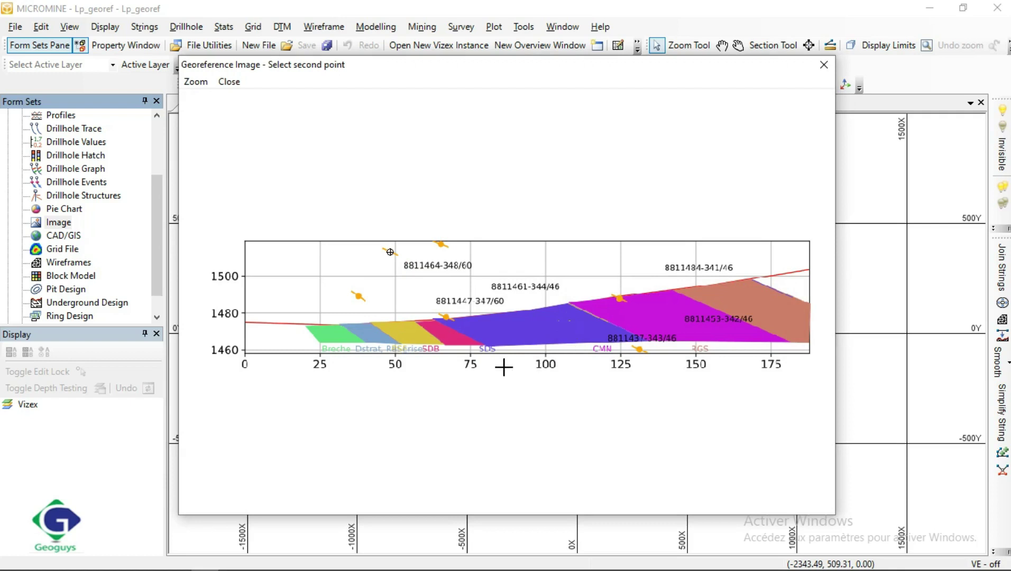
{"action": "left_click", "coordinate": [639, 349]}
{"action": "left_click_drag", "start_coordinate": [516, 248], "coordinate": [841, 258]}
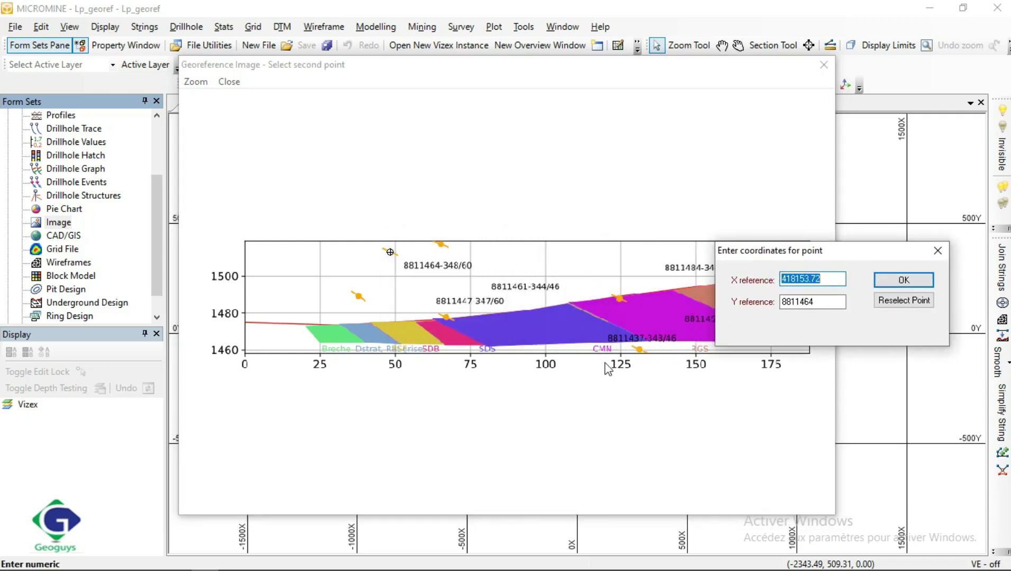
{"action": "left_click", "coordinate": [260, 560]}
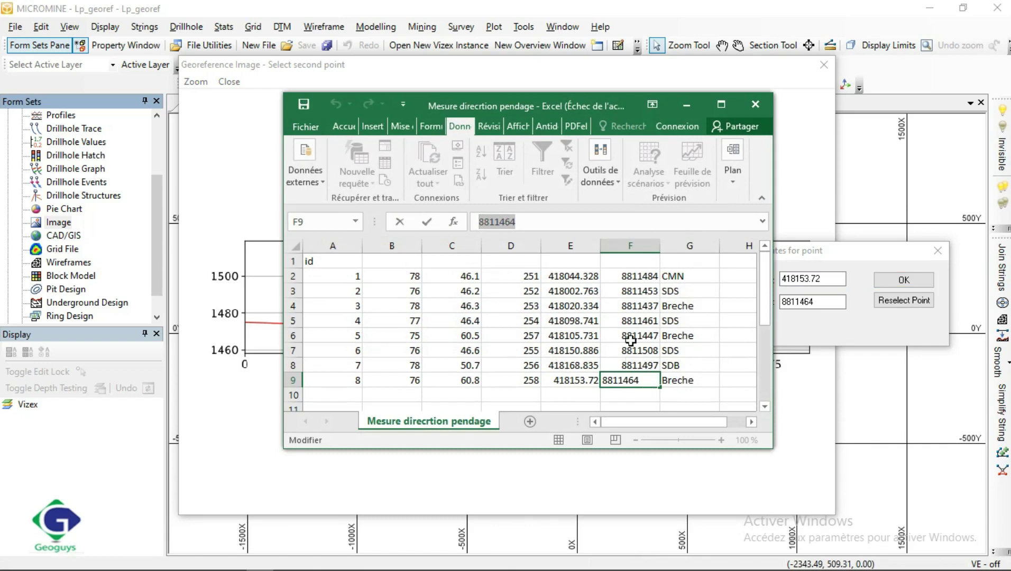
{"action": "left_click", "coordinate": [632, 307]}
{"action": "left_click", "coordinate": [577, 306]}
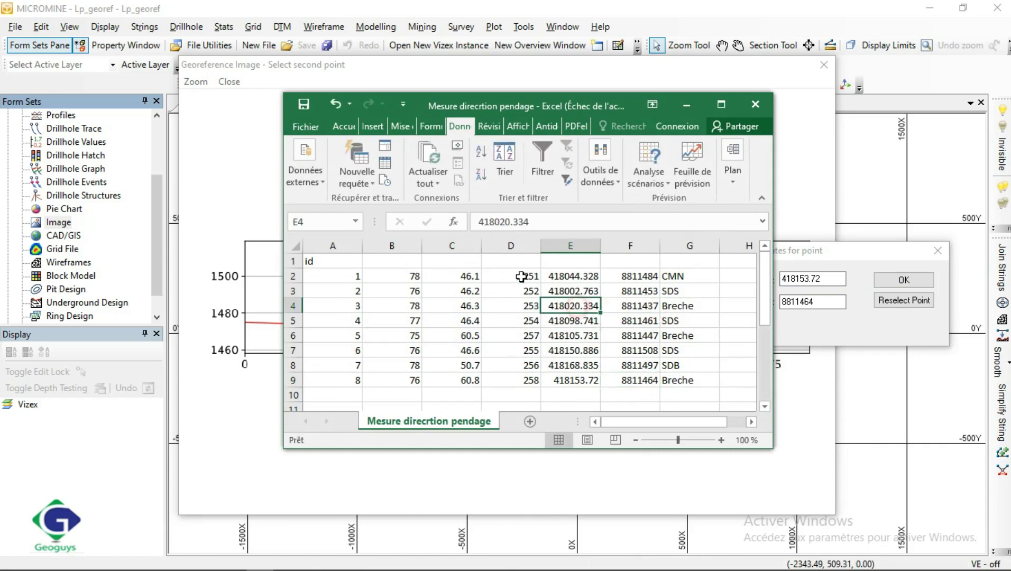
{"action": "left_click_drag", "start_coordinate": [538, 222], "coordinate": [482, 227]}
{"action": "key", "text": "ctrl+c"}
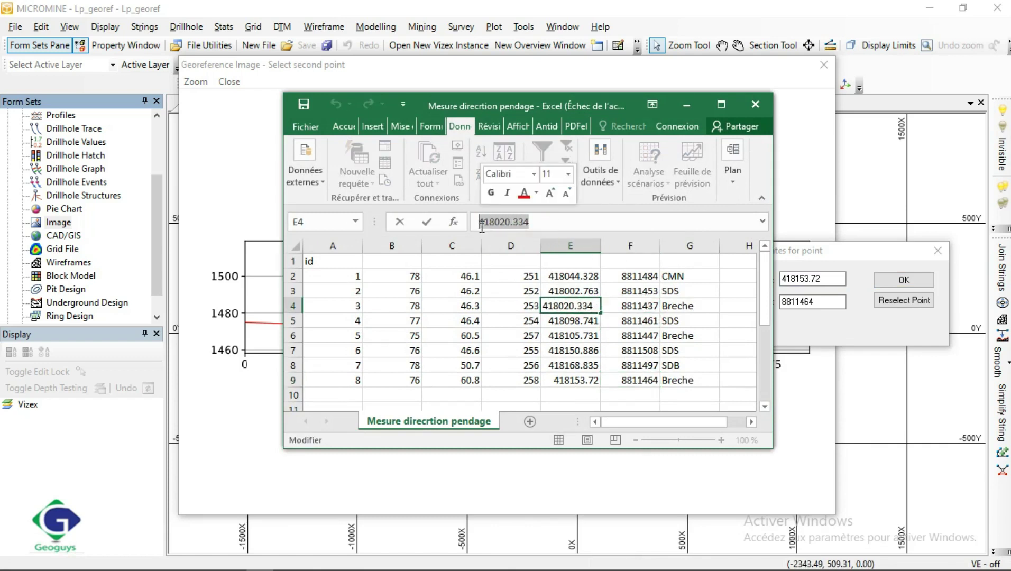
{"action": "left_click", "coordinate": [843, 323]}
{"action": "double_click", "coordinate": [822, 279]}
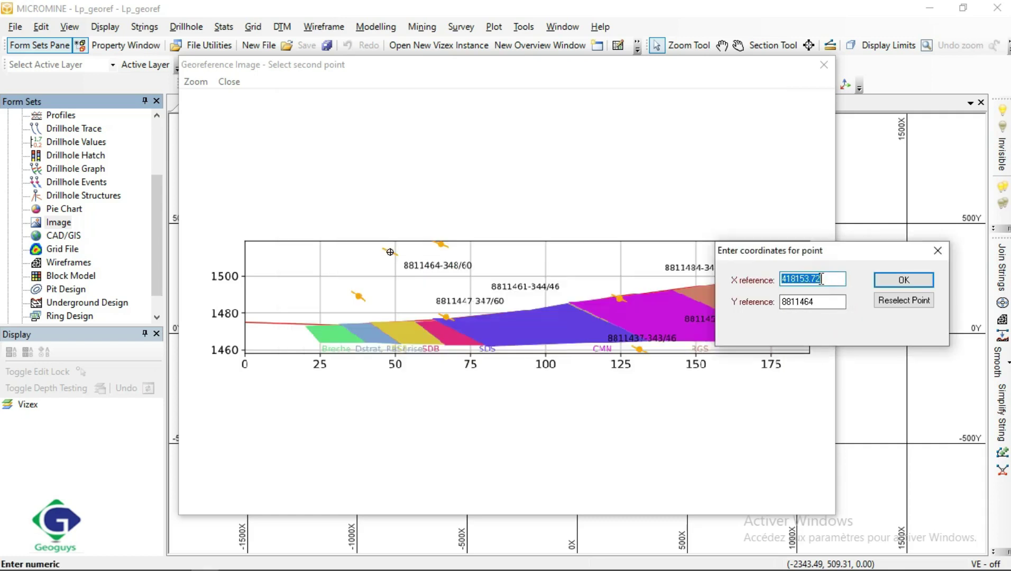
{"action": "key", "text": "ctrl+v"}
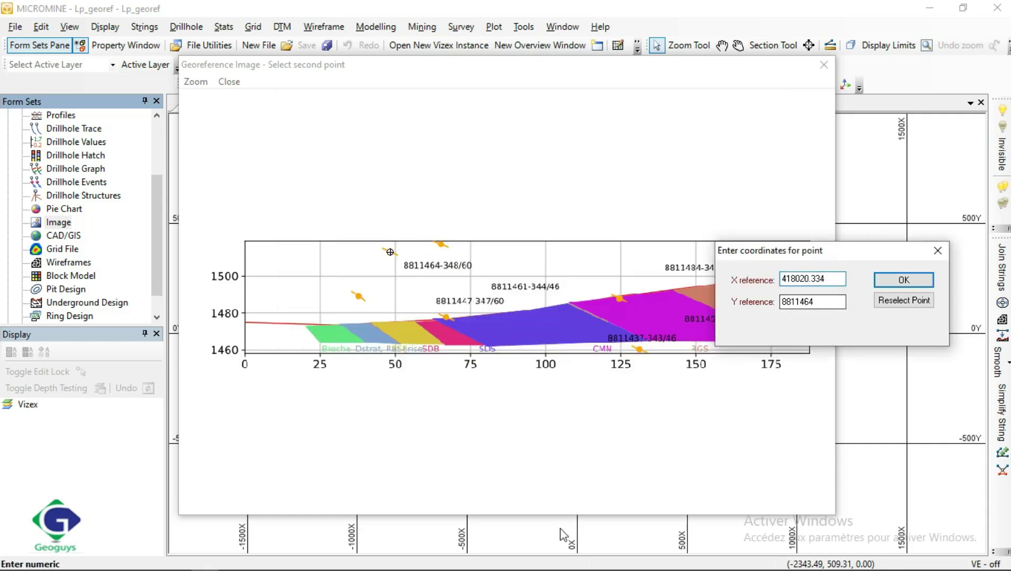
Copy measurement 3's Y coordinate from cell F4 in Excel, enter 8811437 as the Y reference in Micromine, and accept the second point.
{"action": "mouse_move", "coordinate": [452, 569]}
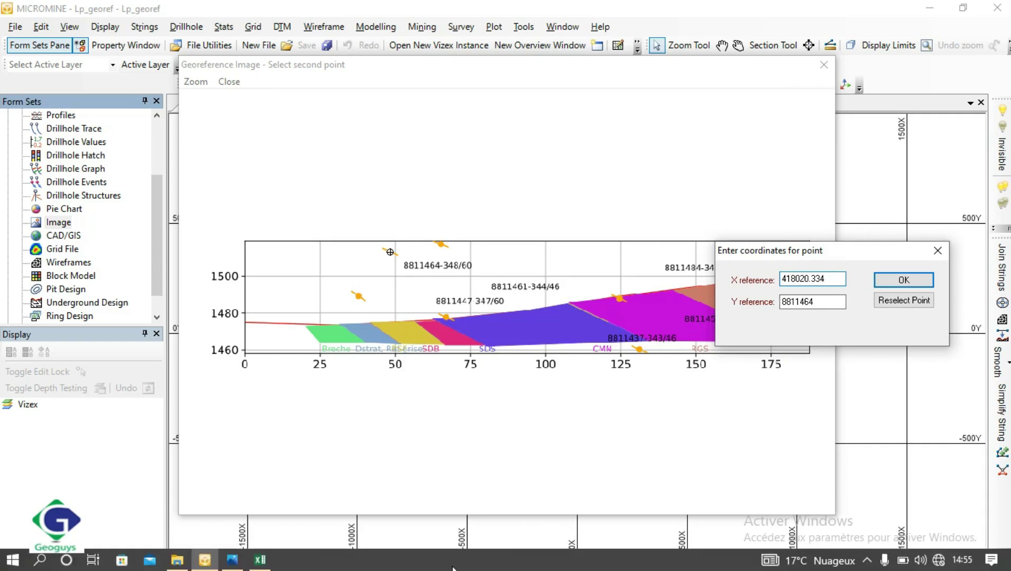
{"action": "left_click", "coordinate": [265, 561]}
{"action": "left_click", "coordinate": [633, 305]}
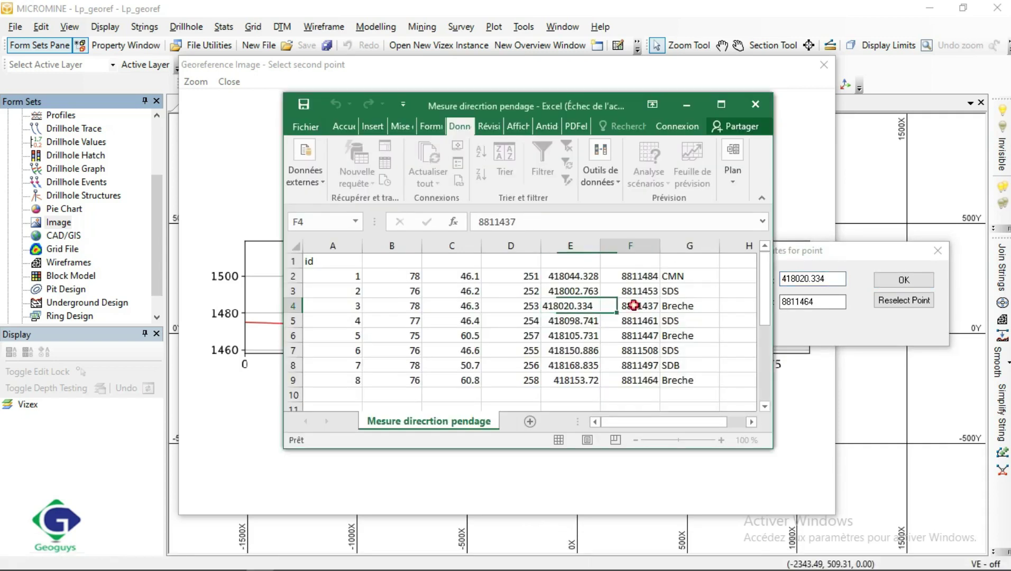
{"action": "left_click_drag", "start_coordinate": [549, 224], "coordinate": [474, 224]}
{"action": "key", "text": "ctrl+c"}
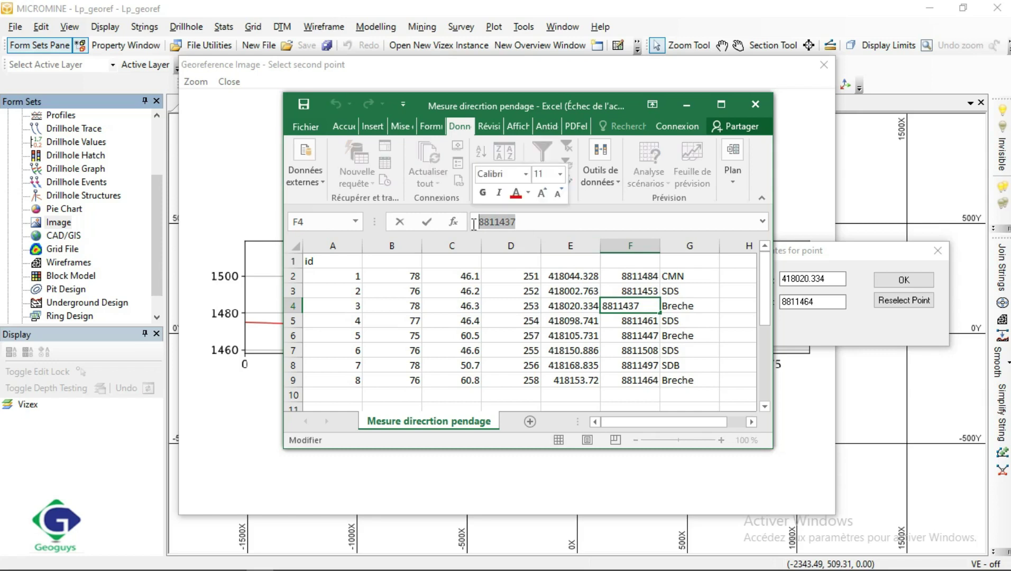
{"action": "left_click", "coordinate": [879, 325]}
{"action": "left_click_drag", "start_coordinate": [830, 304], "coordinate": [784, 301]}
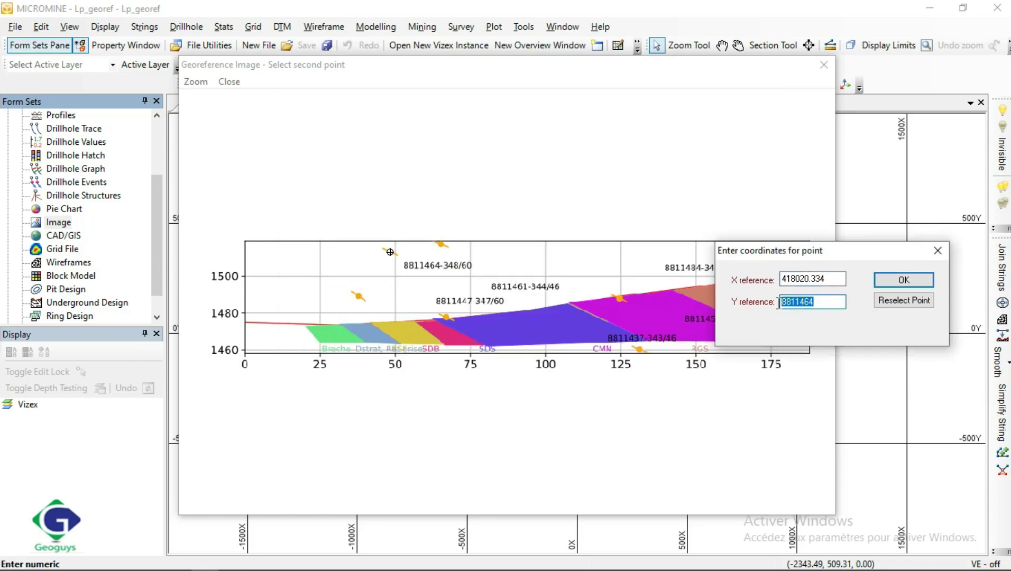
{"action": "key", "text": "ctrl+v"}
{"action": "left_click", "coordinate": [900, 278]}
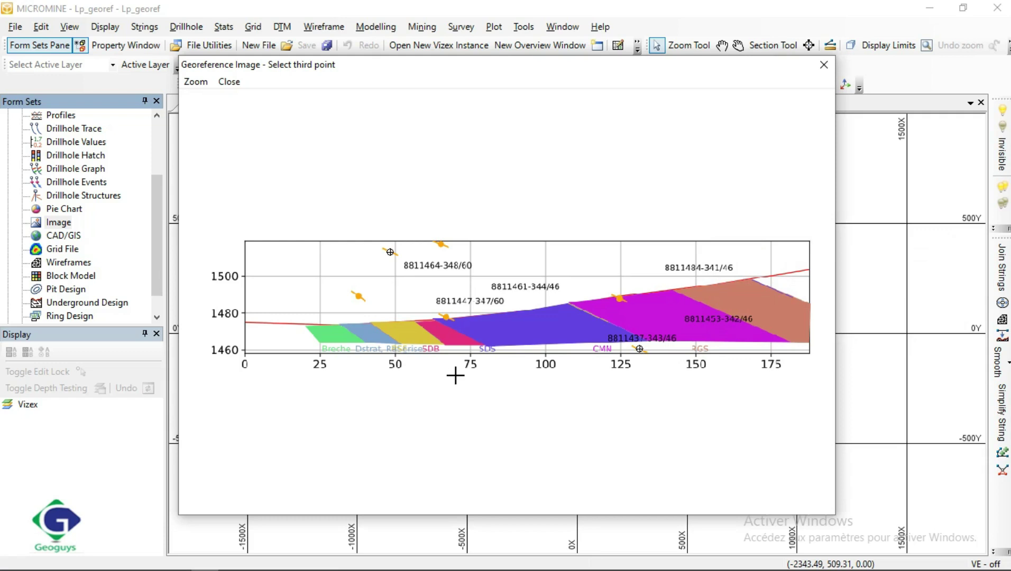
{"action": "left_click", "coordinate": [447, 318]}
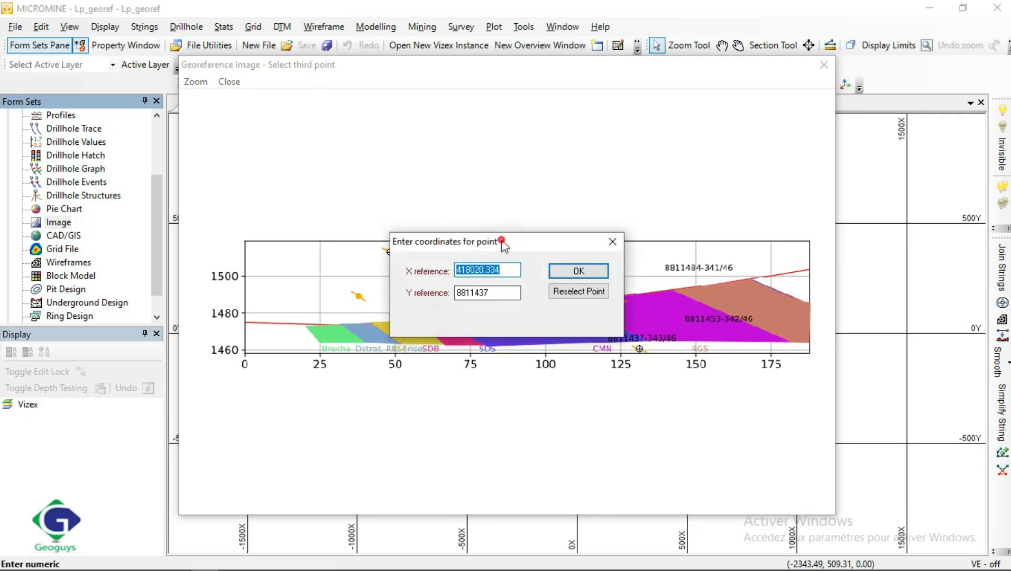
{"action": "left_click_drag", "start_coordinate": [507, 244], "coordinate": [754, 319]}
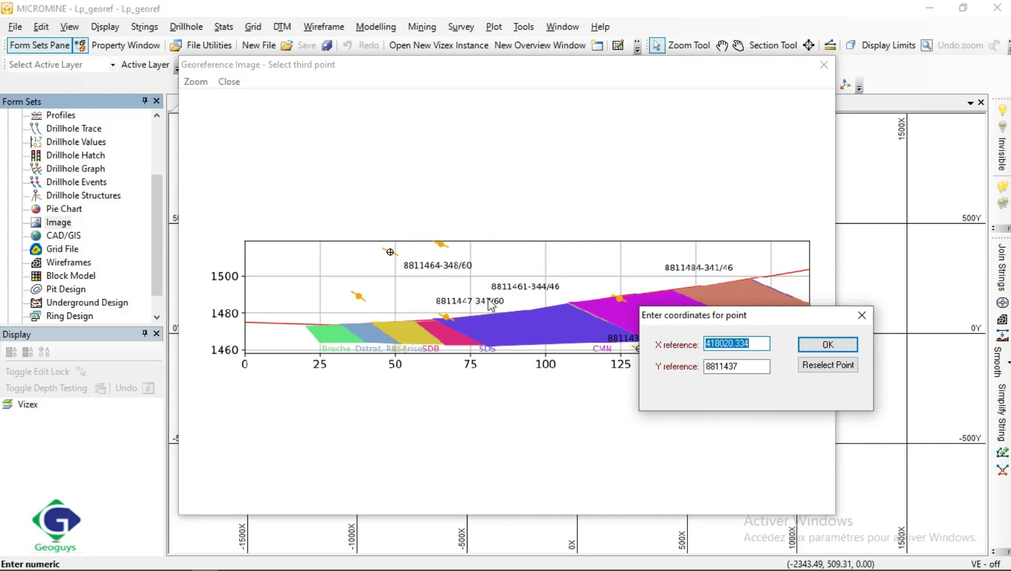
{"action": "left_click", "coordinate": [260, 560]}
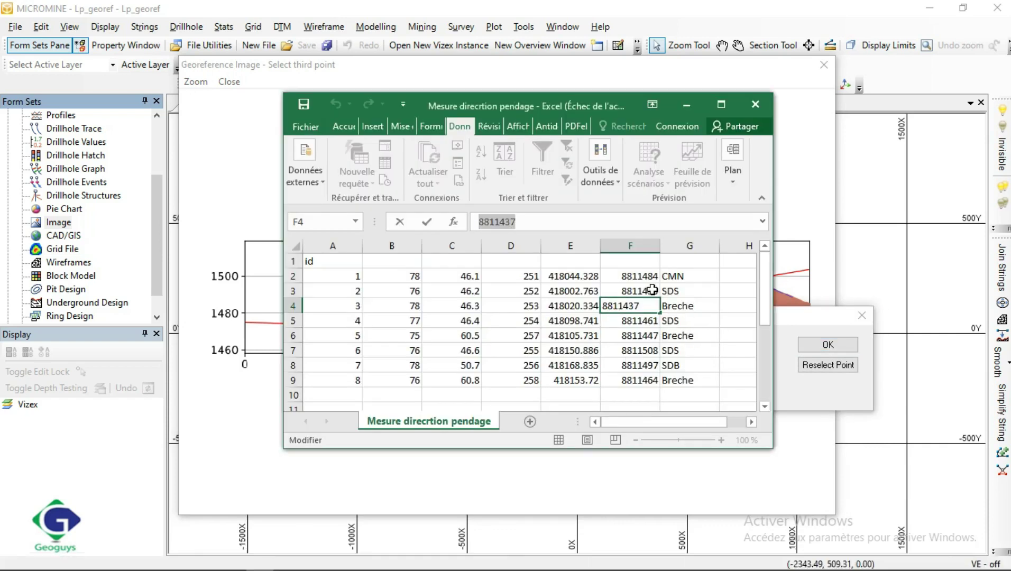
{"action": "left_click", "coordinate": [650, 333]}
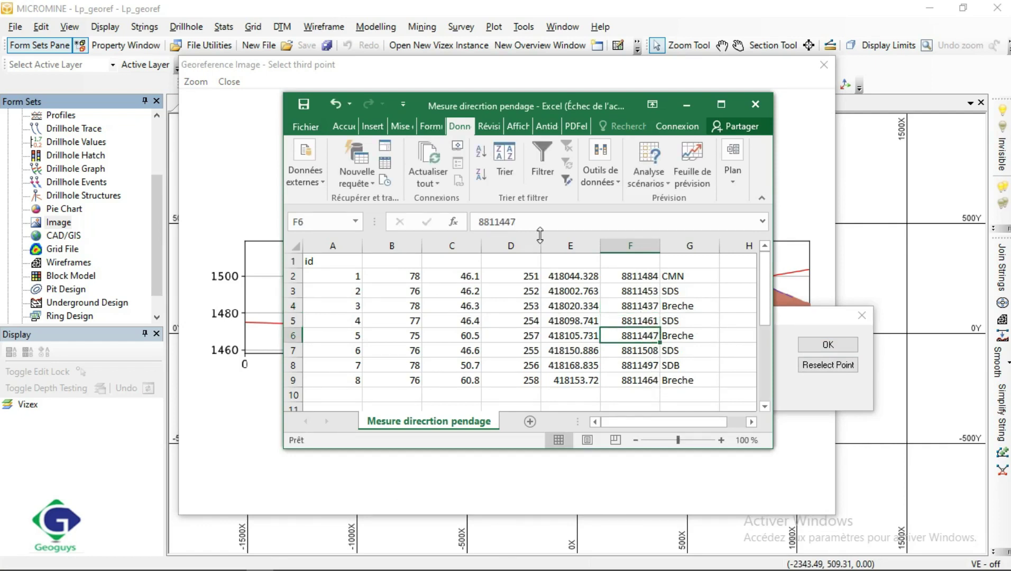
{"action": "left_click", "coordinate": [540, 221]}
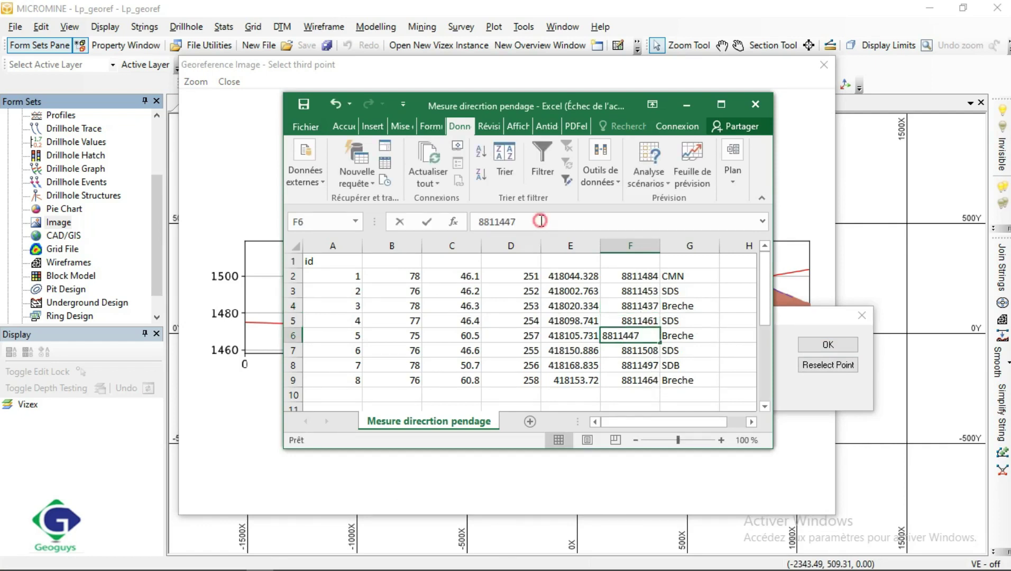
{"action": "left_click", "coordinate": [567, 338]}
{"action": "left_click_drag", "start_coordinate": [551, 217], "coordinate": [481, 219]}
{"action": "key", "text": "ctrl+c"}
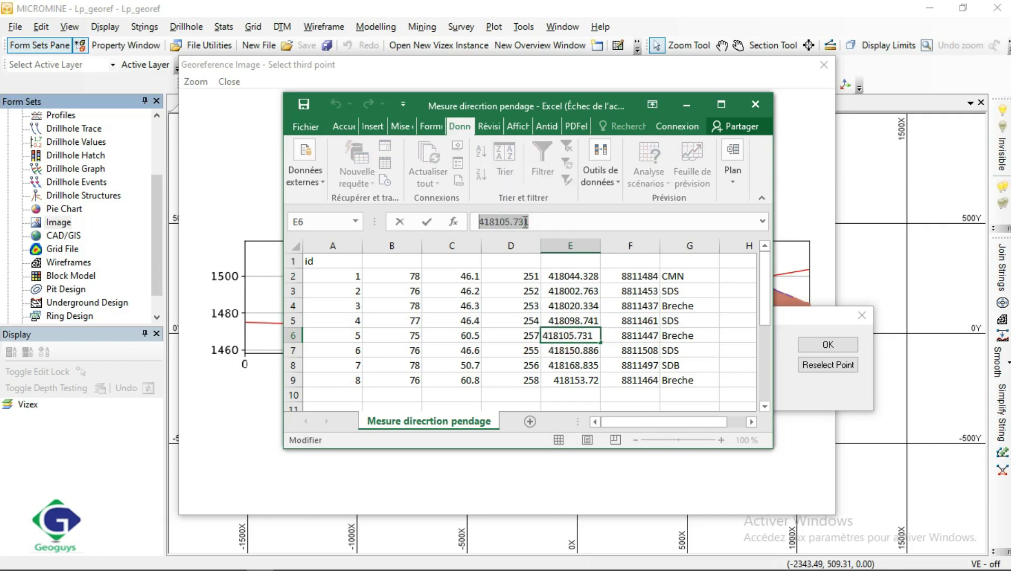
{"action": "left_click", "coordinate": [689, 108]}
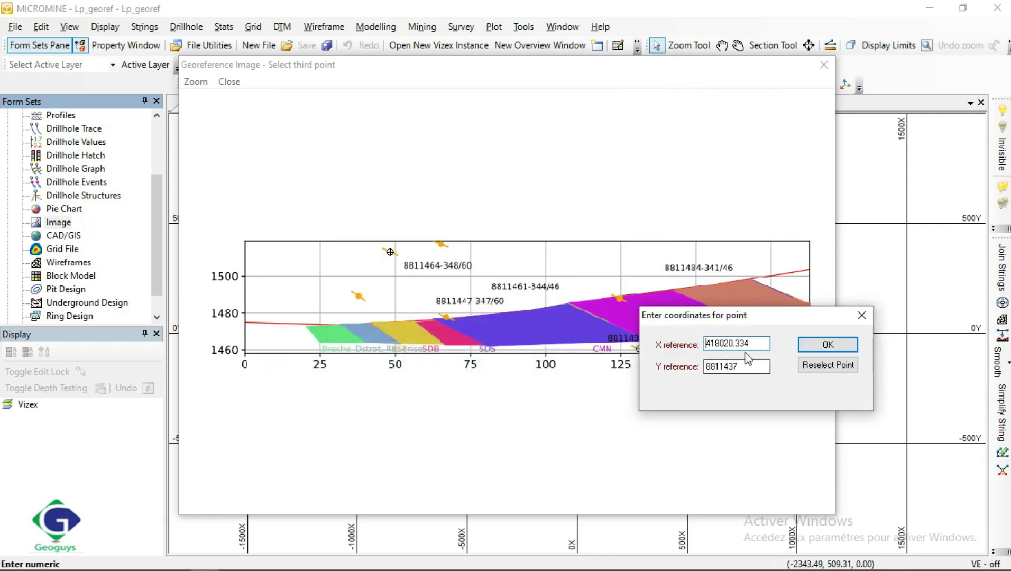
{"action": "left_click_drag", "start_coordinate": [751, 343], "coordinate": [706, 345]}
{"action": "key", "text": "ctrl+v"}
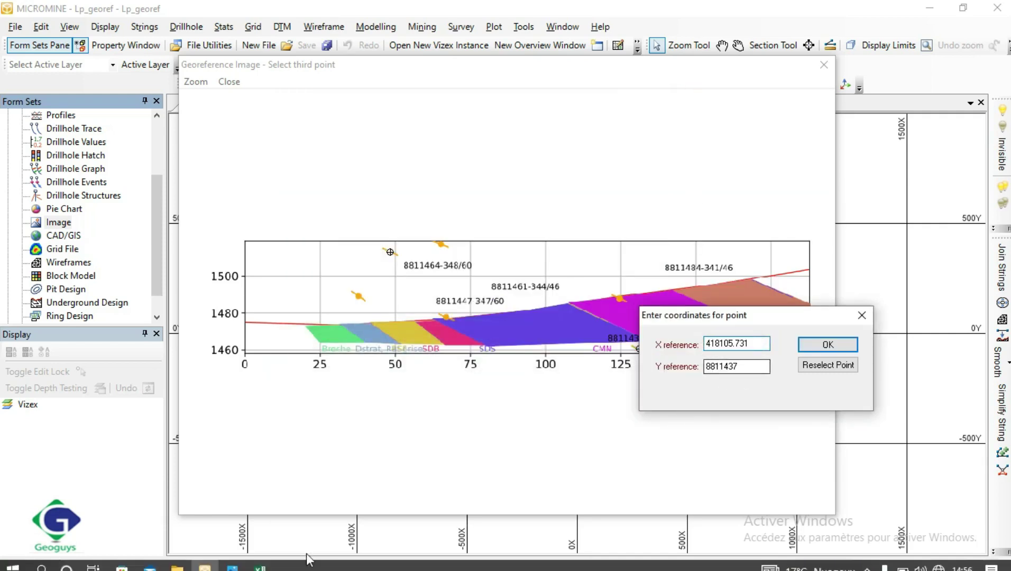
Copy measurement 5's Y coordinate from cell F6 in Excel, enter 8811447 as the Y reference in Micromine, and accept the third point.
{"action": "mouse_move", "coordinate": [226, 565]}
{"action": "left_click", "coordinate": [259, 559]}
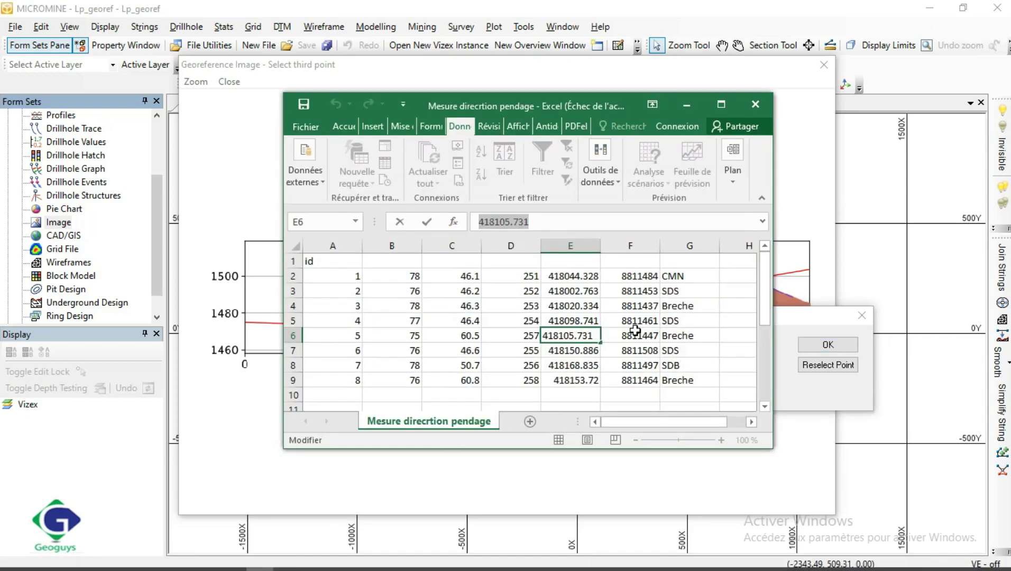
{"action": "left_click", "coordinate": [639, 335]}
{"action": "left_click_drag", "start_coordinate": [550, 223], "coordinate": [456, 226]}
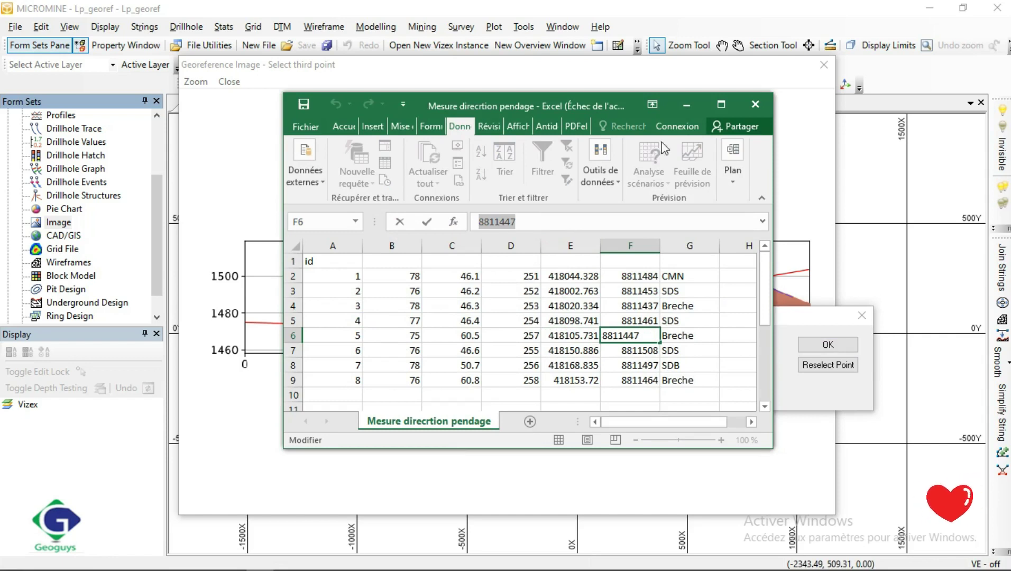
{"action": "left_click", "coordinate": [691, 107]}
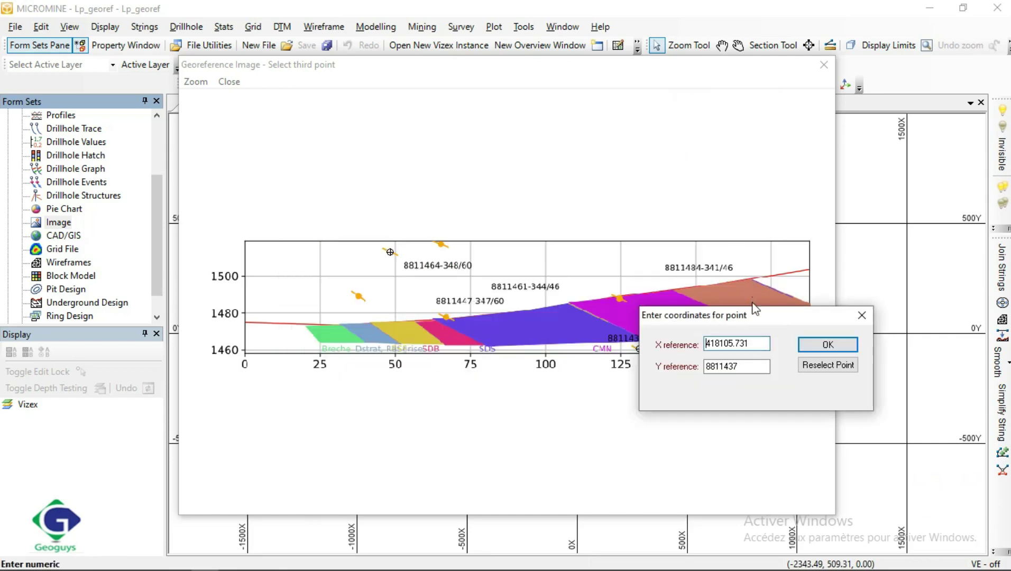
{"action": "left_click", "coordinate": [748, 364]}
{"action": "double_click", "coordinate": [748, 363]}
{"action": "type", "text": "8811447"}
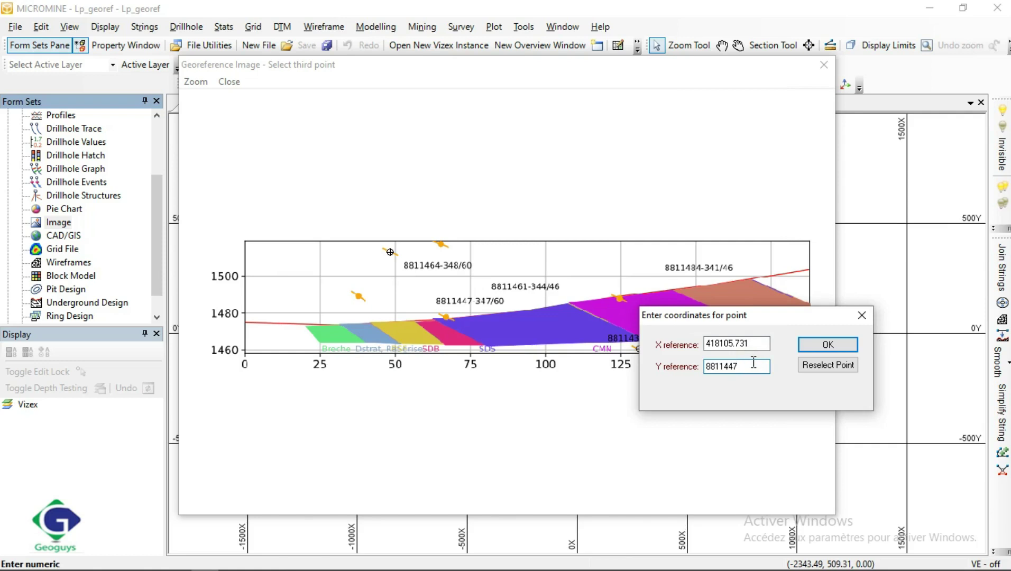
{"action": "left_click", "coordinate": [825, 344]}
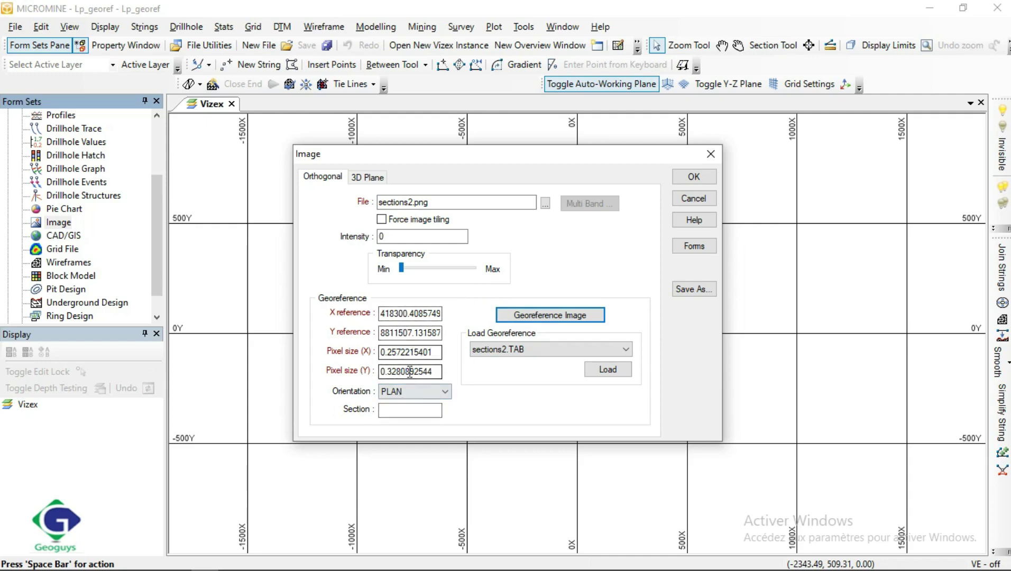
{"action": "left_click", "coordinate": [369, 180]}
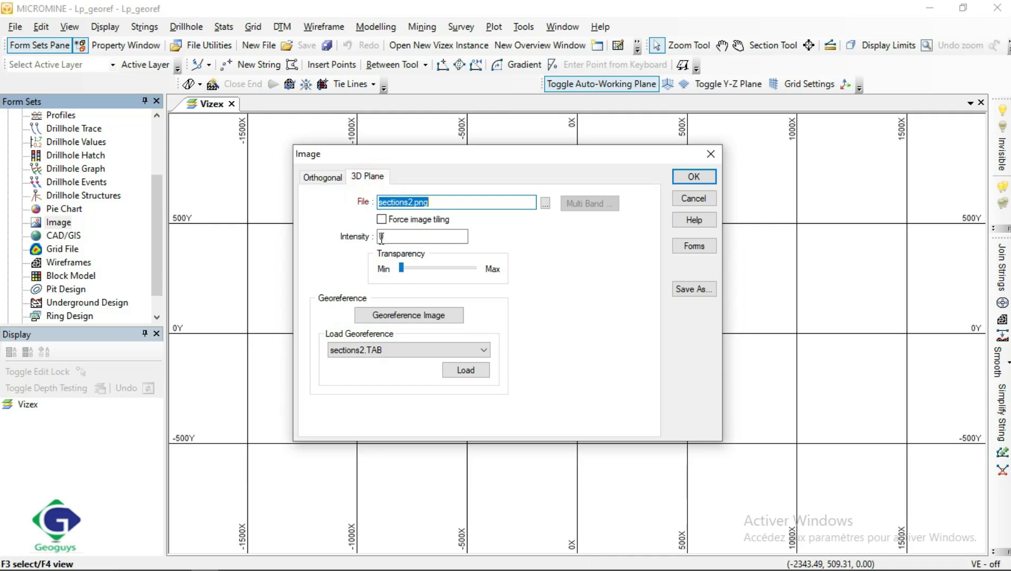
{"action": "left_click", "coordinate": [416, 317]}
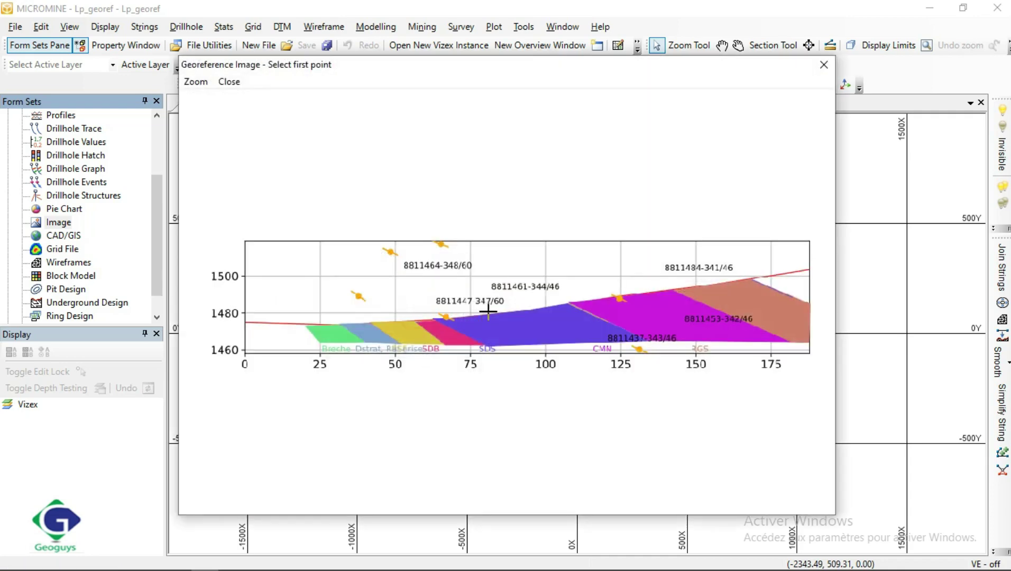
{"action": "left_click", "coordinate": [390, 252]}
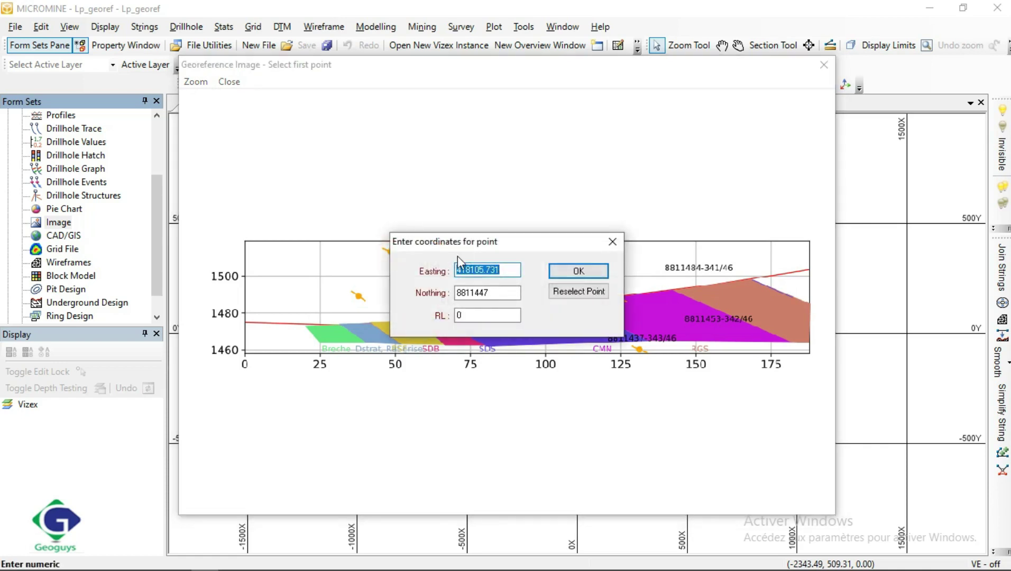
{"action": "left_click_drag", "start_coordinate": [507, 240], "coordinate": [661, 255]}
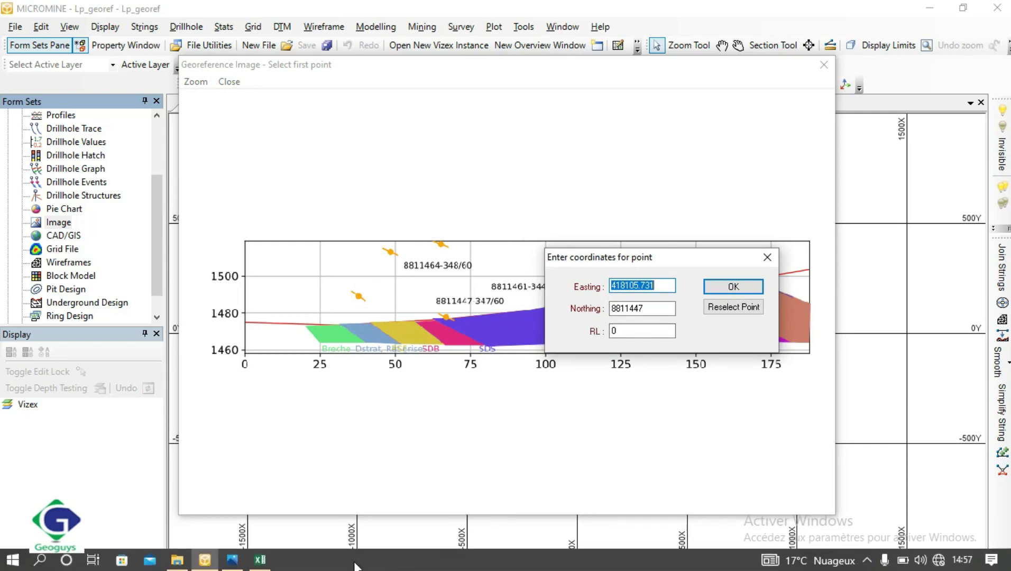
Copy measurement 8's Y coordinate from cell F9 in Excel and set the first point's Northing to 8811464 in Micromine.
{"action": "mouse_move", "coordinate": [270, 565]}
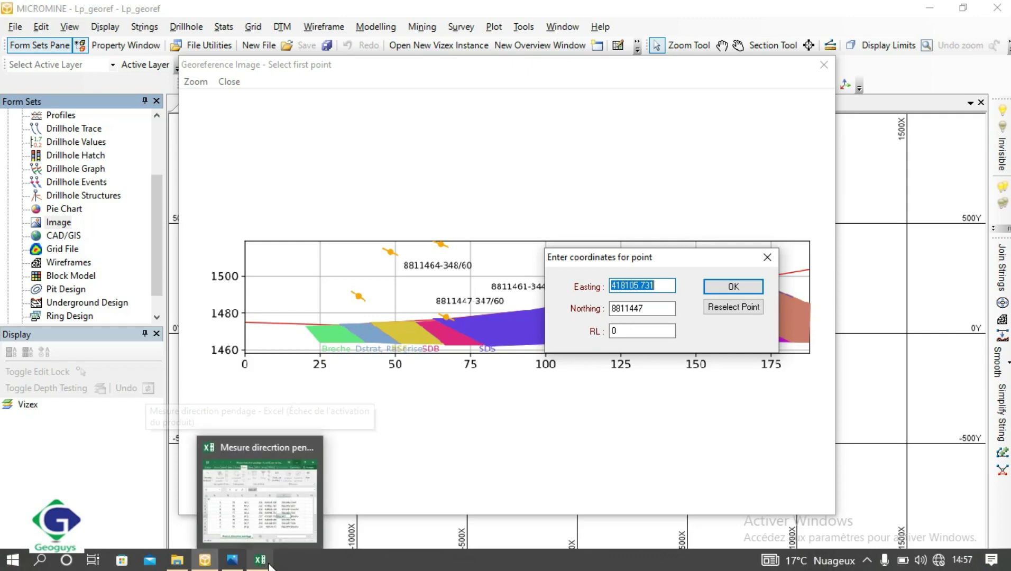
{"action": "left_click", "coordinate": [259, 495]}
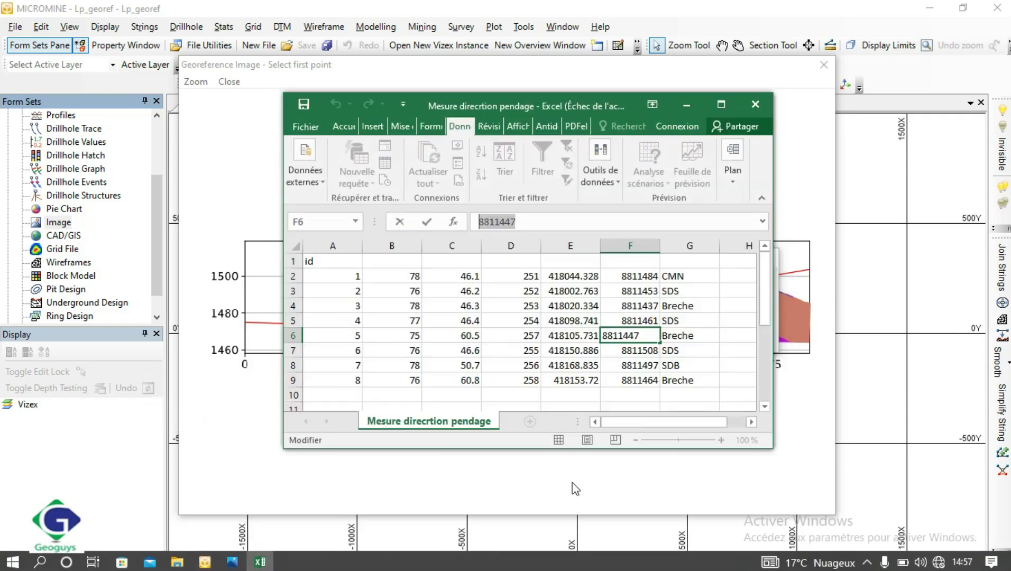
{"action": "left_click", "coordinate": [641, 378]}
{"action": "left_click_drag", "start_coordinate": [559, 222], "coordinate": [461, 217]}
{"action": "key", "text": "ctrl+c"}
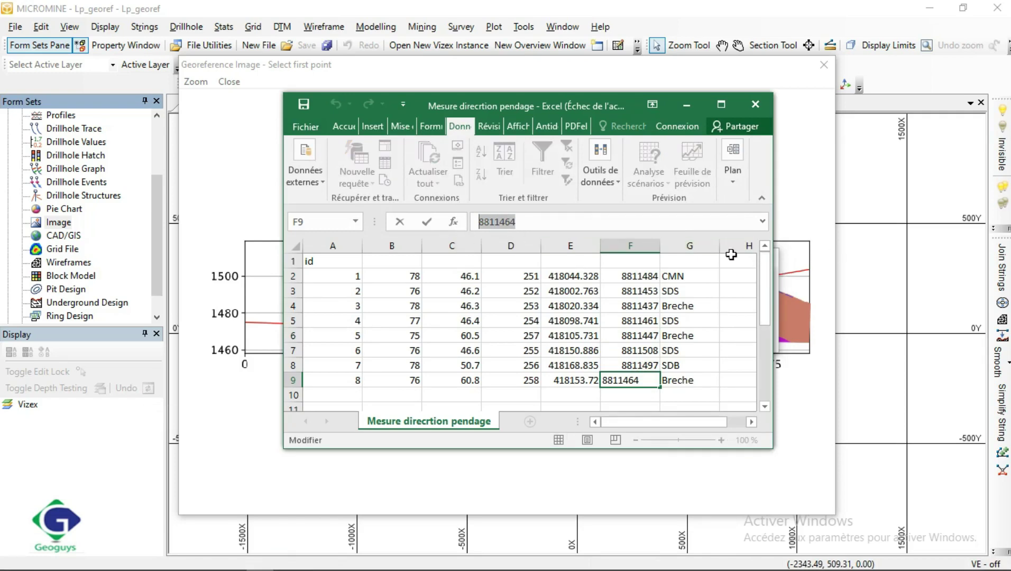
{"action": "left_click_drag", "start_coordinate": [597, 101], "coordinate": [448, 311]}
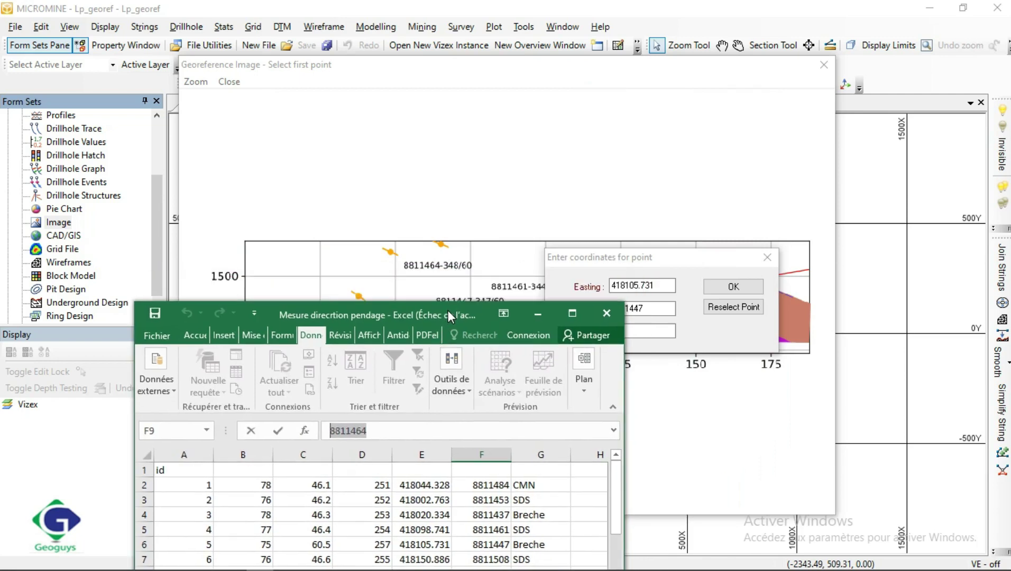
{"action": "left_click", "coordinate": [672, 313]}
{"action": "key", "text": "ctrl+a"}
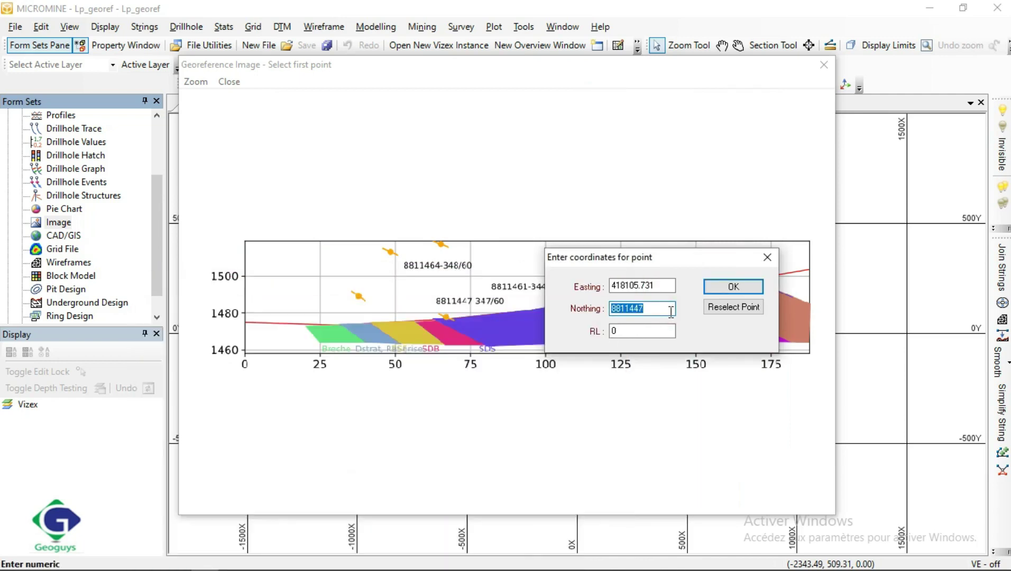
{"action": "key", "text": "ctrl+v"}
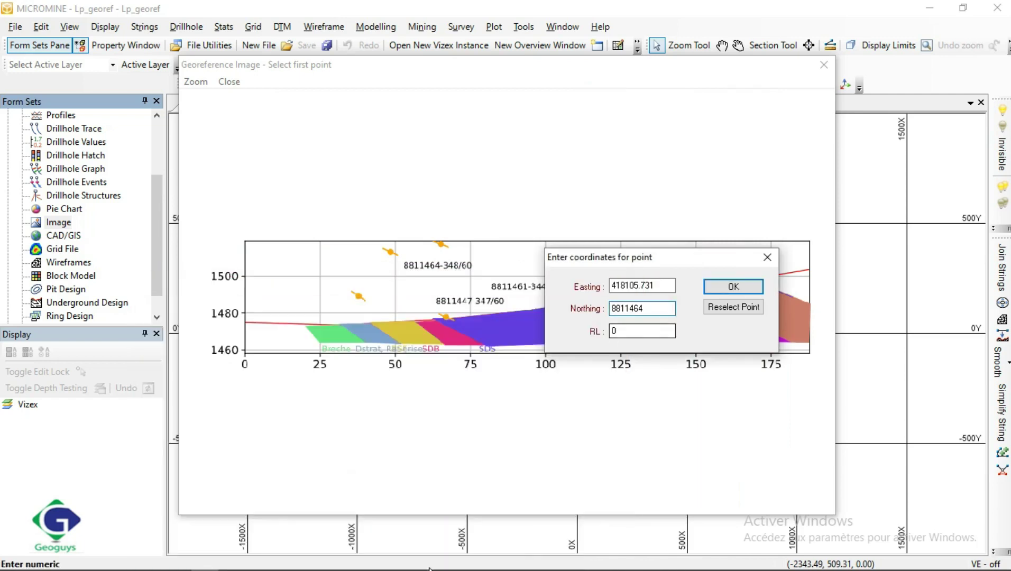
Copy measurement 8's X coordinate from cell E9 in Excel and set the first point's Easting to 418153.72 in Micromine.
{"action": "left_click", "coordinate": [259, 559]}
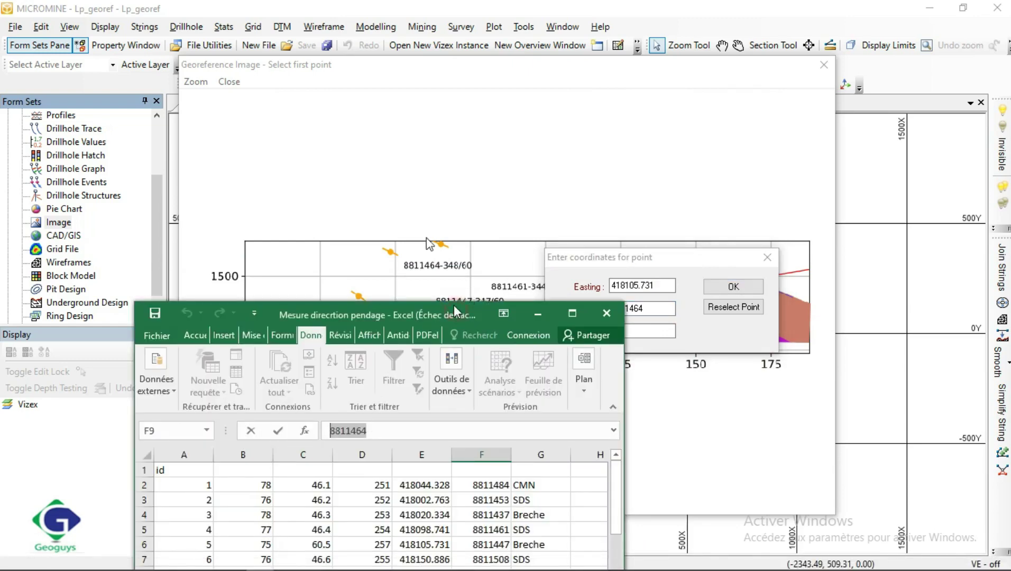
{"action": "left_click_drag", "start_coordinate": [455, 312], "coordinate": [416, 144]}
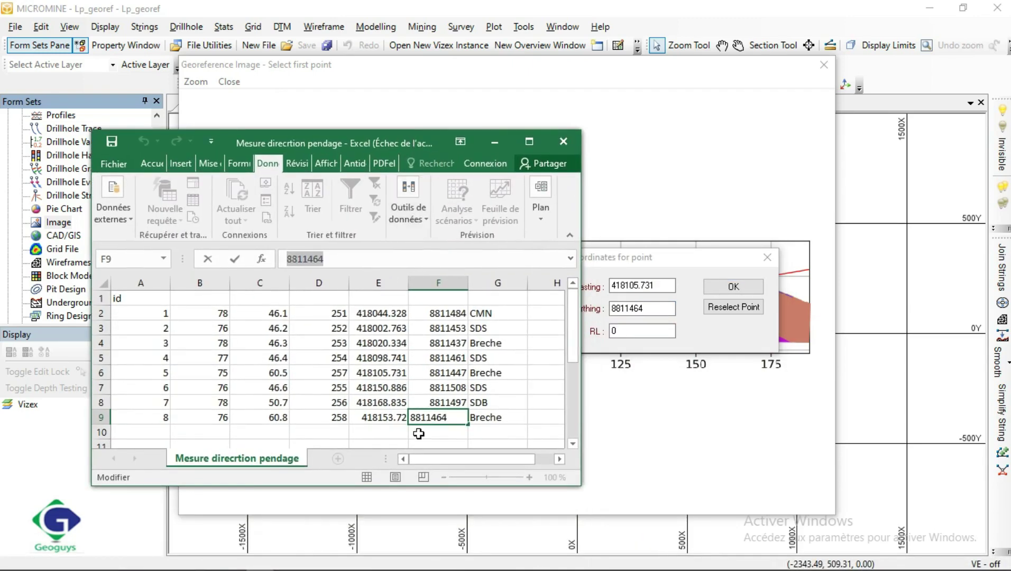
{"action": "left_click", "coordinate": [383, 419]}
{"action": "left_click_drag", "start_coordinate": [340, 260], "coordinate": [271, 263]}
{"action": "key", "text": "ctrl+c"}
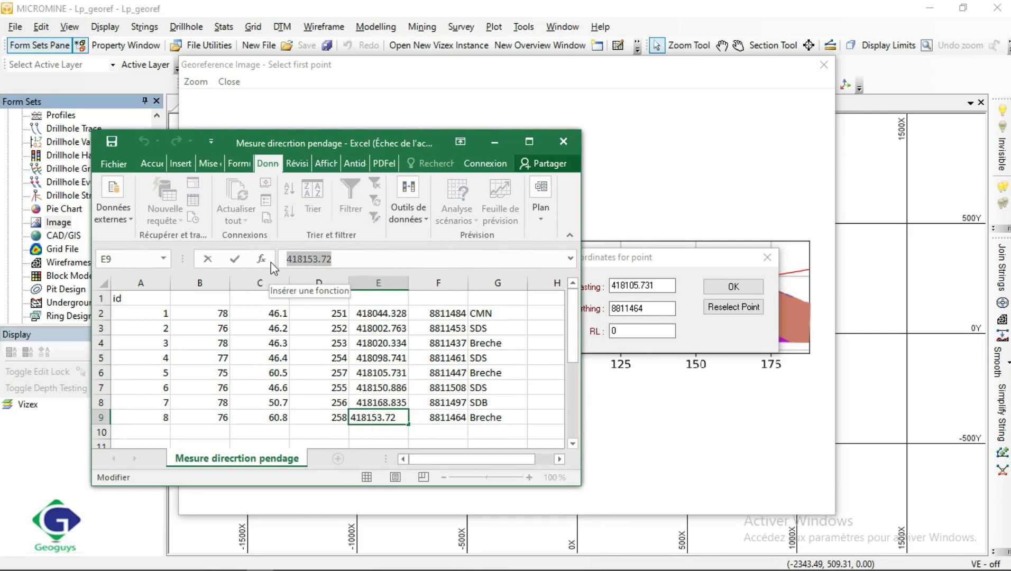
{"action": "left_click", "coordinate": [662, 283]}
{"action": "double_click", "coordinate": [662, 281]}
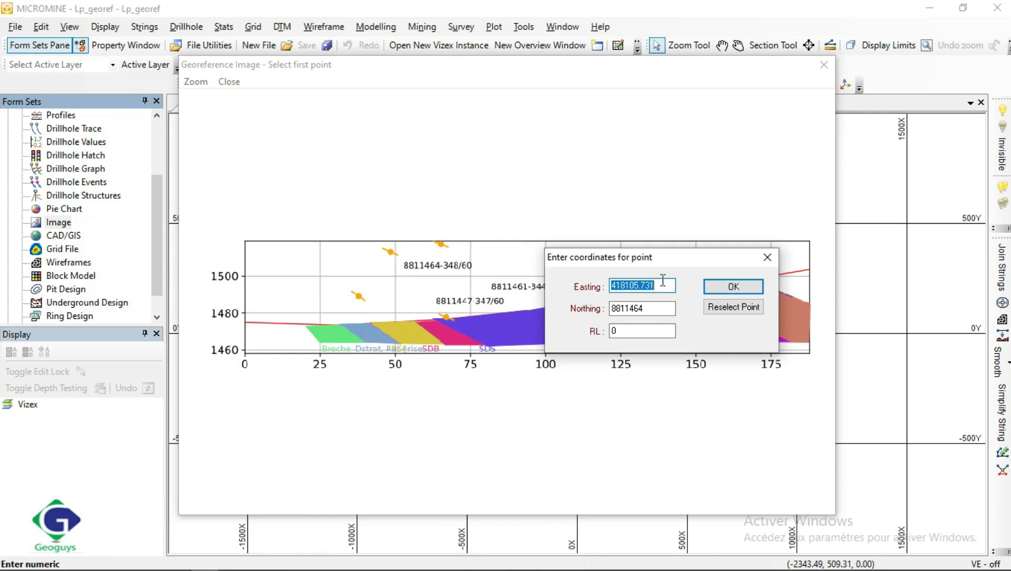
{"action": "key", "text": "ctrl+v"}
Set the first point's RL to 1515 and accept its coordinates.
{"action": "left_click", "coordinate": [640, 308]}
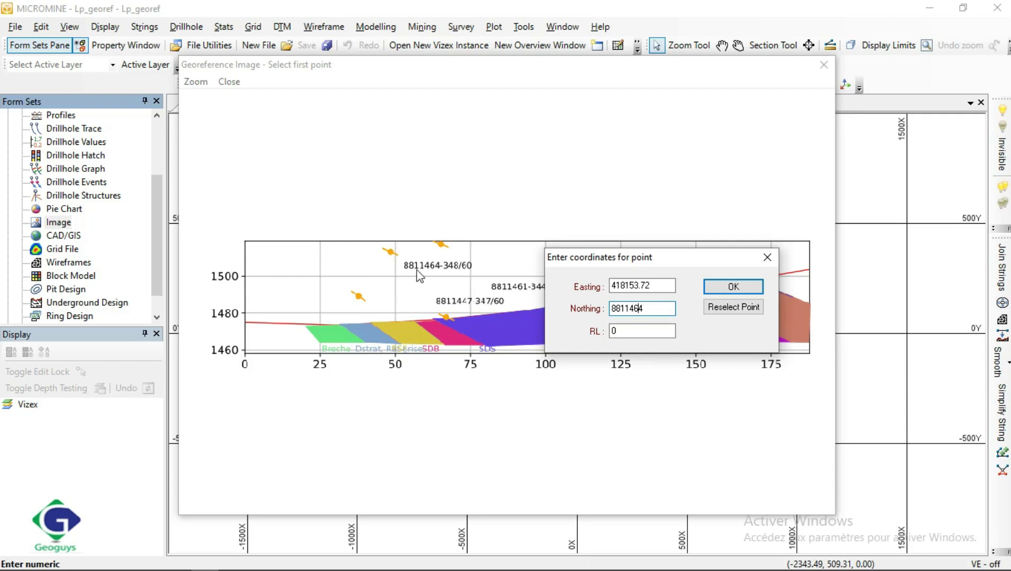
{"action": "left_click", "coordinate": [638, 329]}
{"action": "left_click", "coordinate": [625, 333]}
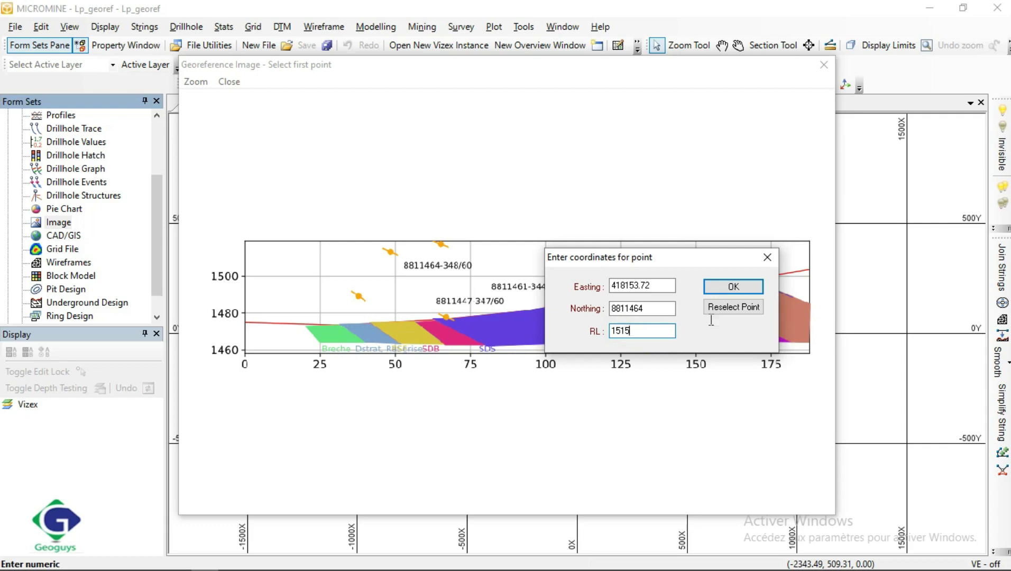
{"action": "left_click", "coordinate": [734, 286]}
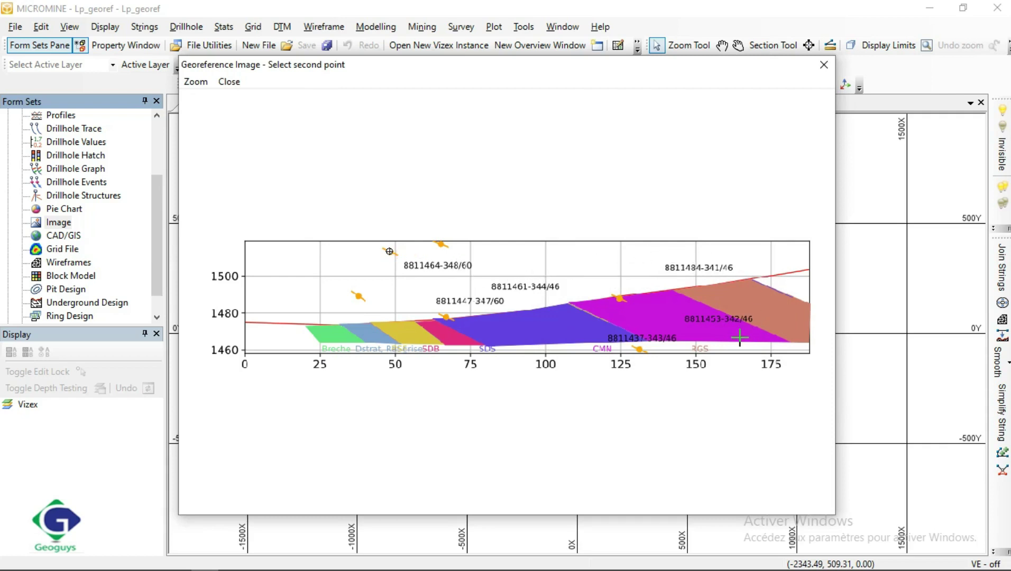
{"action": "left_click", "coordinate": [607, 356]}
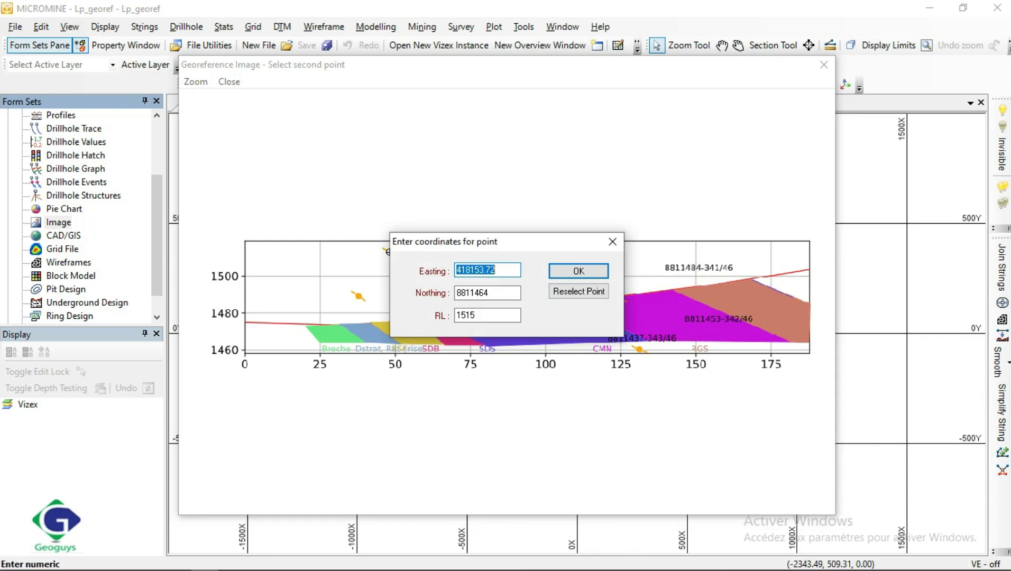
{"action": "left_click", "coordinate": [259, 567]}
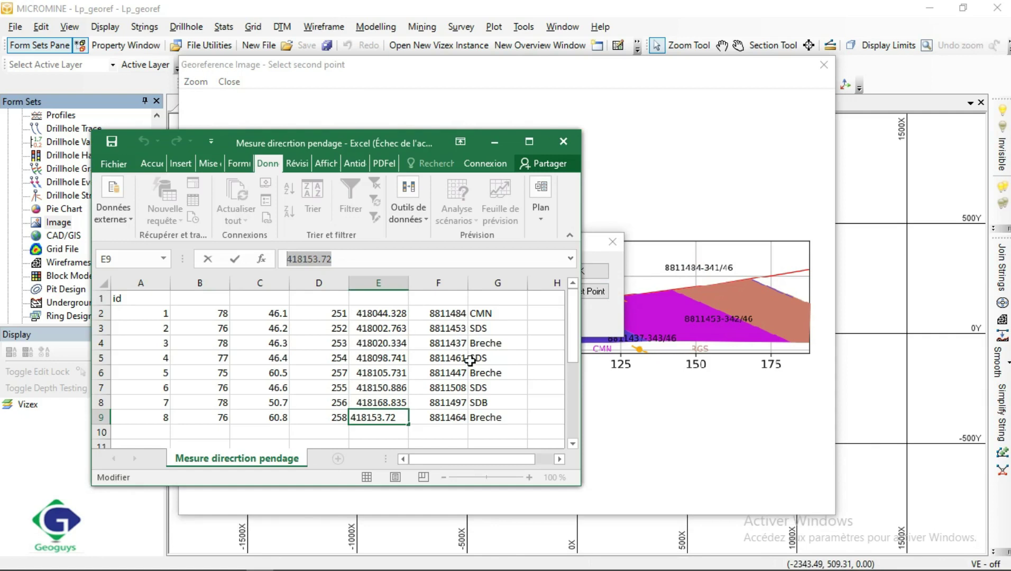
{"action": "left_click", "coordinate": [456, 311]}
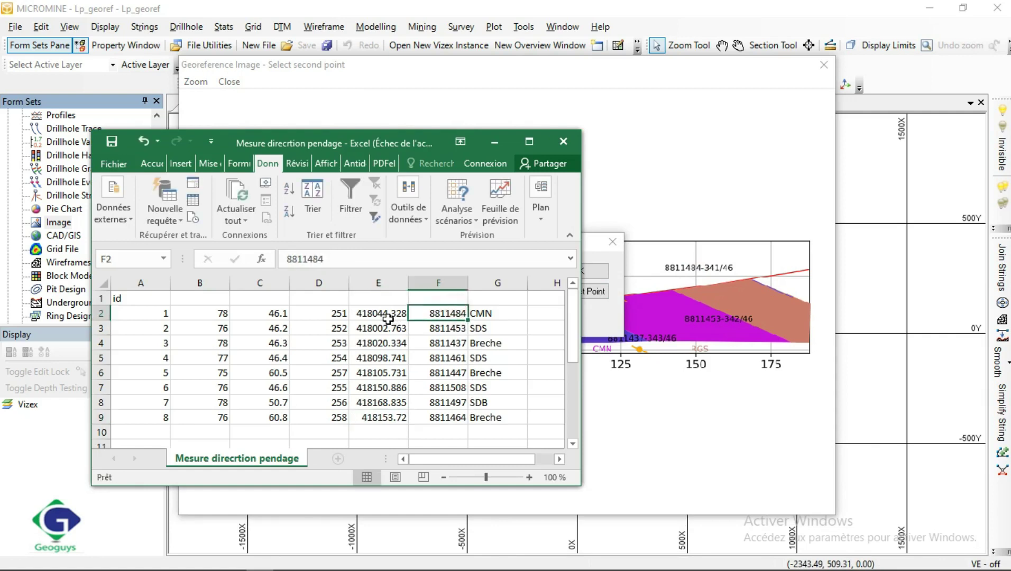
{"action": "left_click_drag", "start_coordinate": [334, 259], "coordinate": [281, 263]}
{"action": "key", "text": "ctrl+c"}
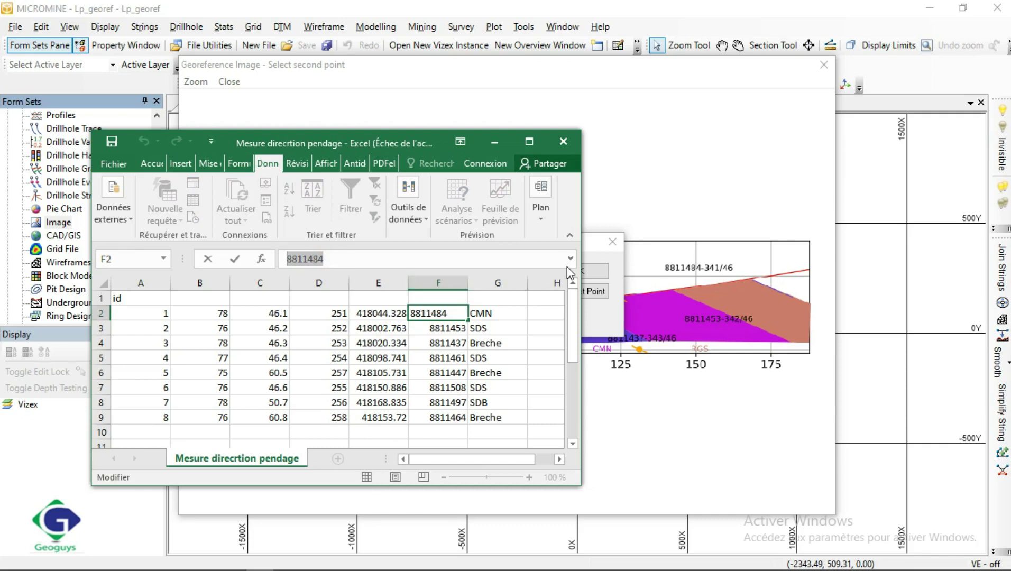
{"action": "left_click", "coordinate": [594, 263]}
{"action": "left_click", "coordinate": [500, 292]}
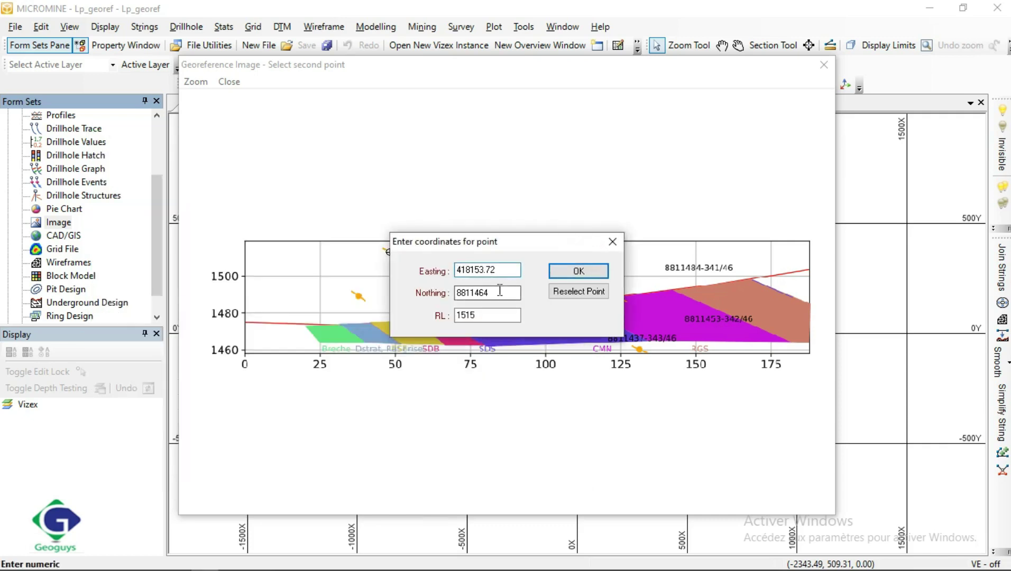
{"action": "double_click", "coordinate": [500, 291]}
{"action": "key", "text": "ctrl+v"}
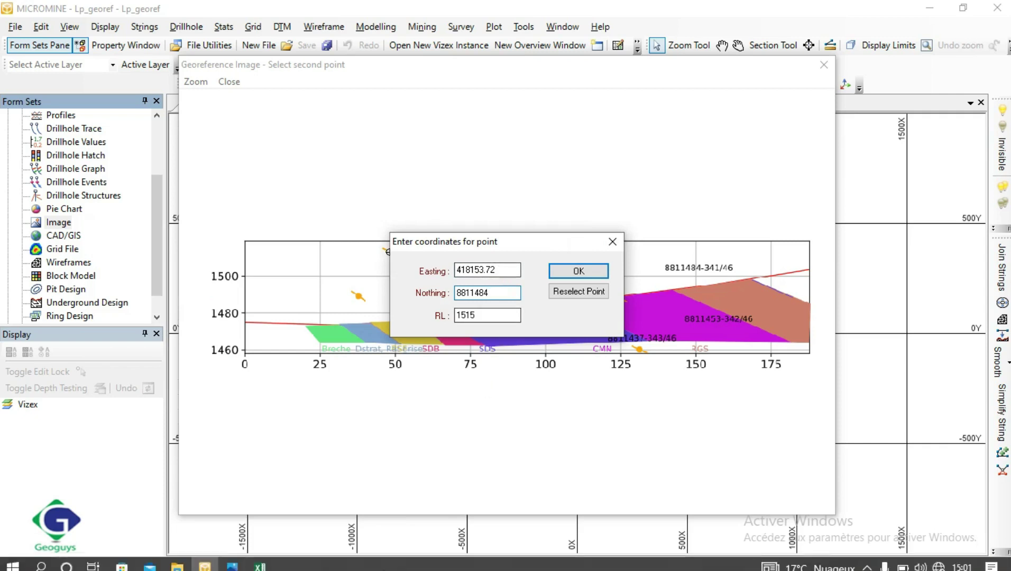
Set the second point's Easting to 418044.328, copied from cell E2 in Excel, and its RL to 1500, and accept the point.
{"action": "left_click", "coordinate": [261, 561]}
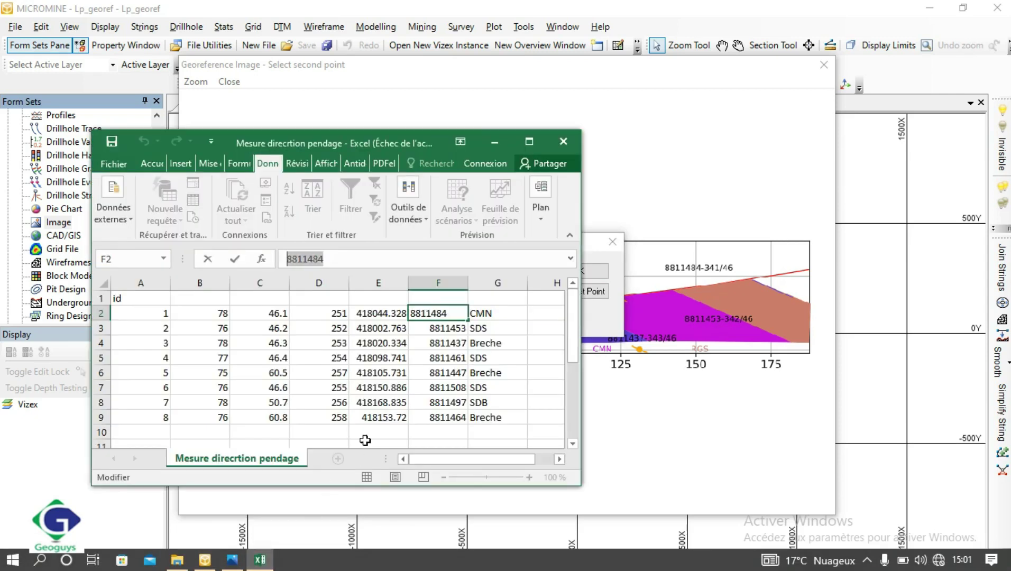
{"action": "left_click", "coordinate": [381, 313]}
{"action": "left_click_drag", "start_coordinate": [361, 265], "coordinate": [274, 264]}
{"action": "key", "text": "ctrl+c"}
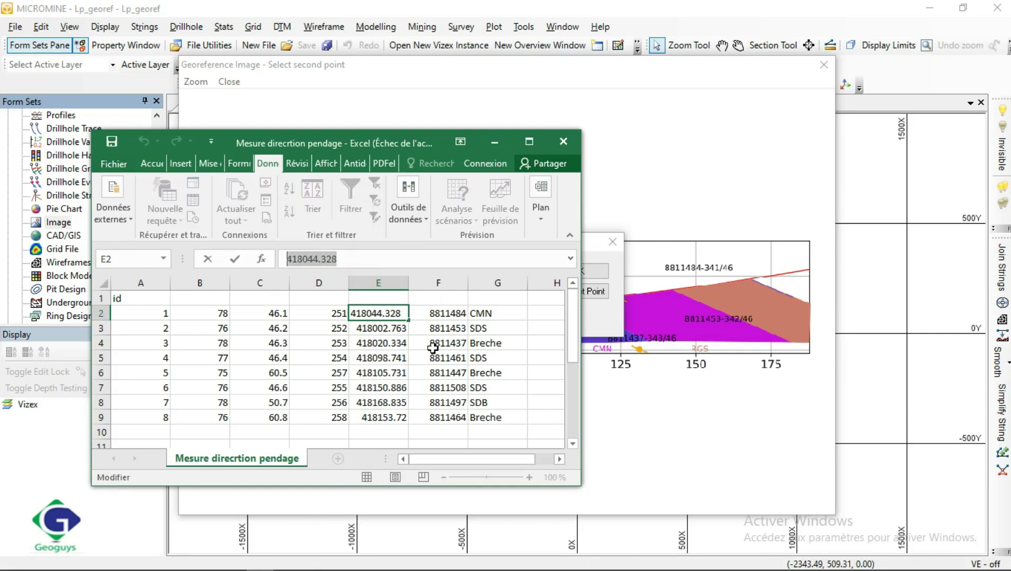
{"action": "left_click", "coordinate": [614, 312]}
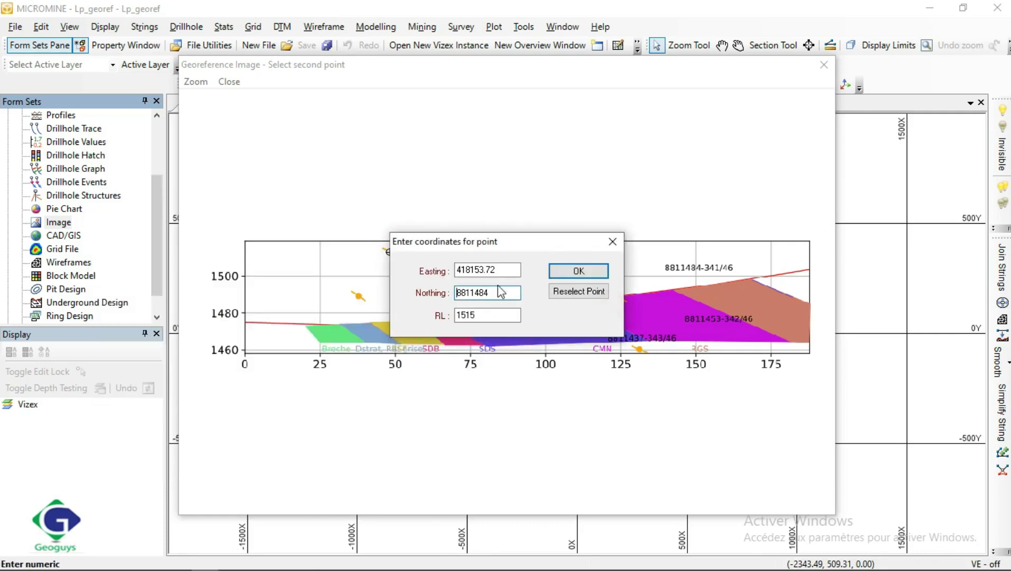
{"action": "left_click", "coordinate": [500, 270]}
{"action": "double_click", "coordinate": [500, 270]}
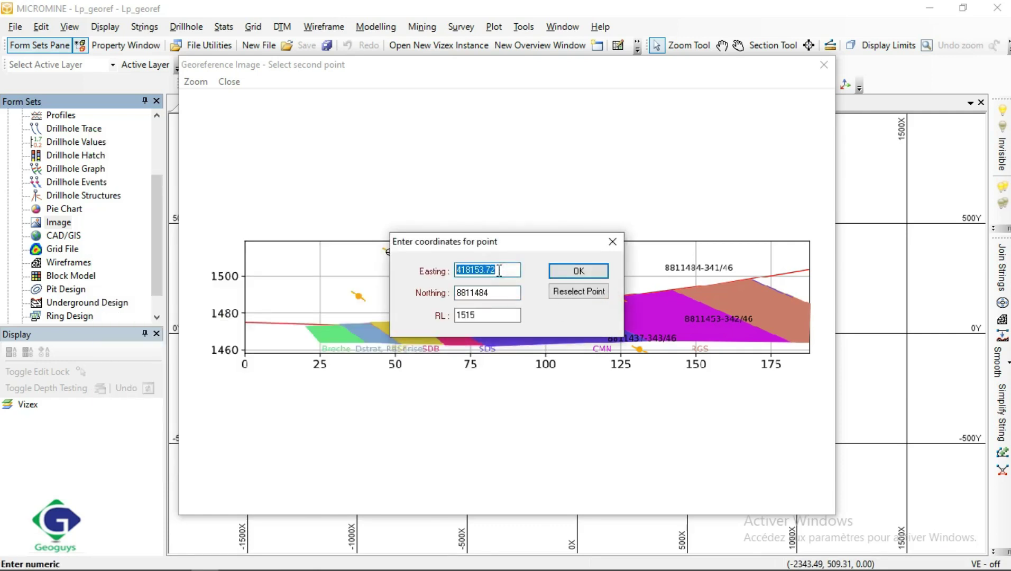
{"action": "key", "text": "ctrl+v"}
{"action": "left_click", "coordinate": [490, 316]}
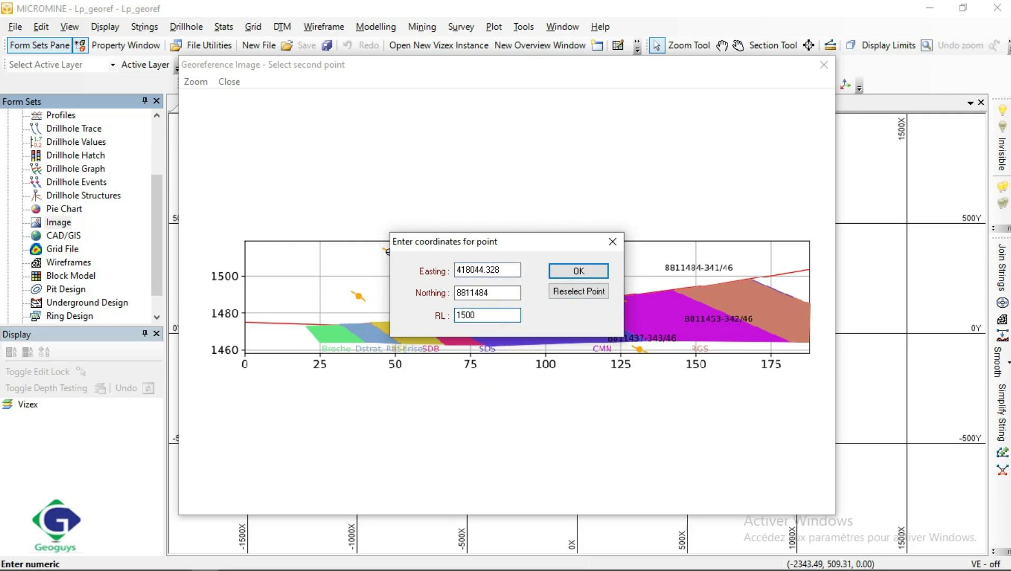
{"action": "left_click", "coordinate": [577, 271]}
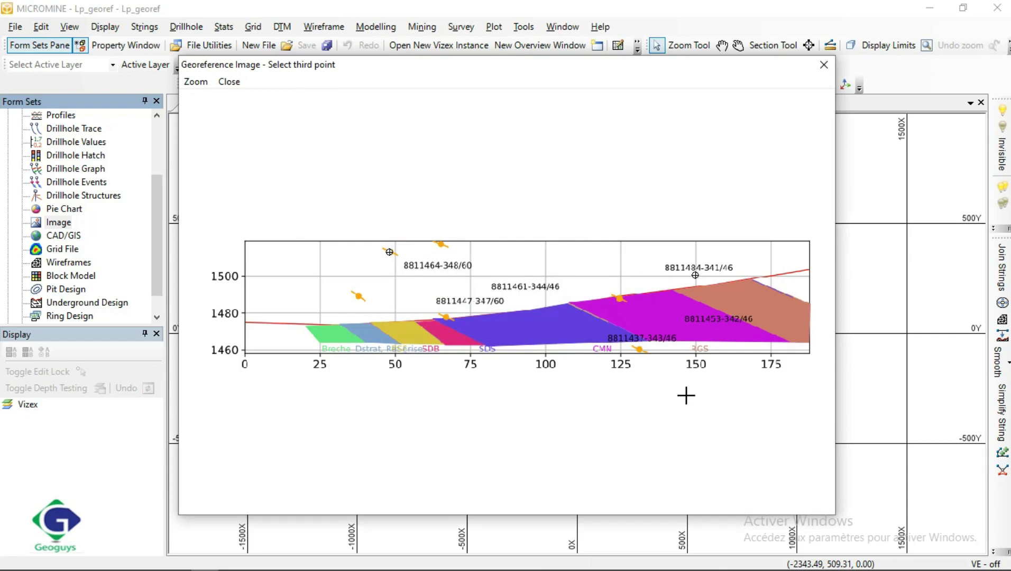
{"action": "left_click", "coordinate": [639, 349]}
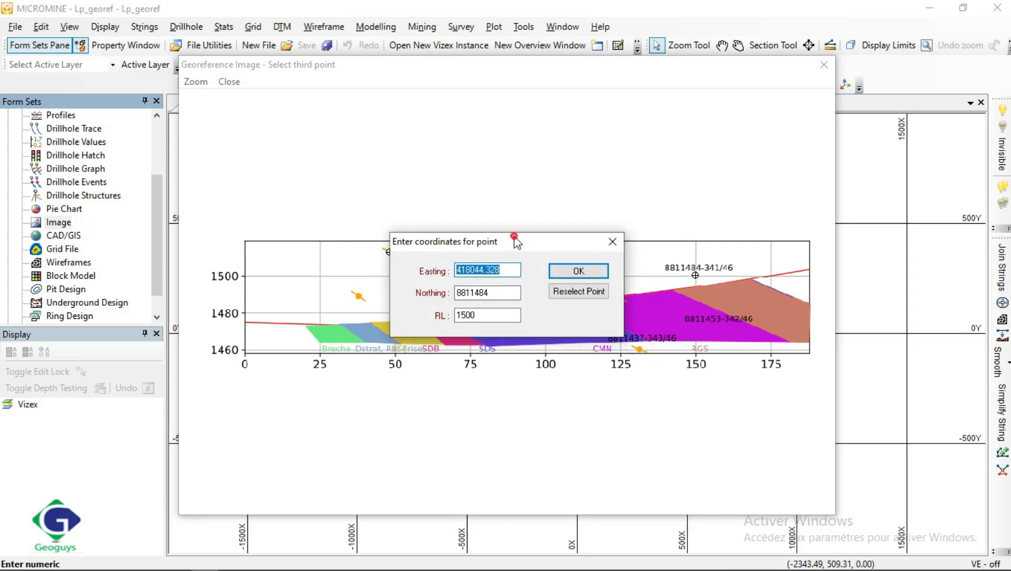
{"action": "left_click_drag", "start_coordinate": [513, 239], "coordinate": [564, 204]}
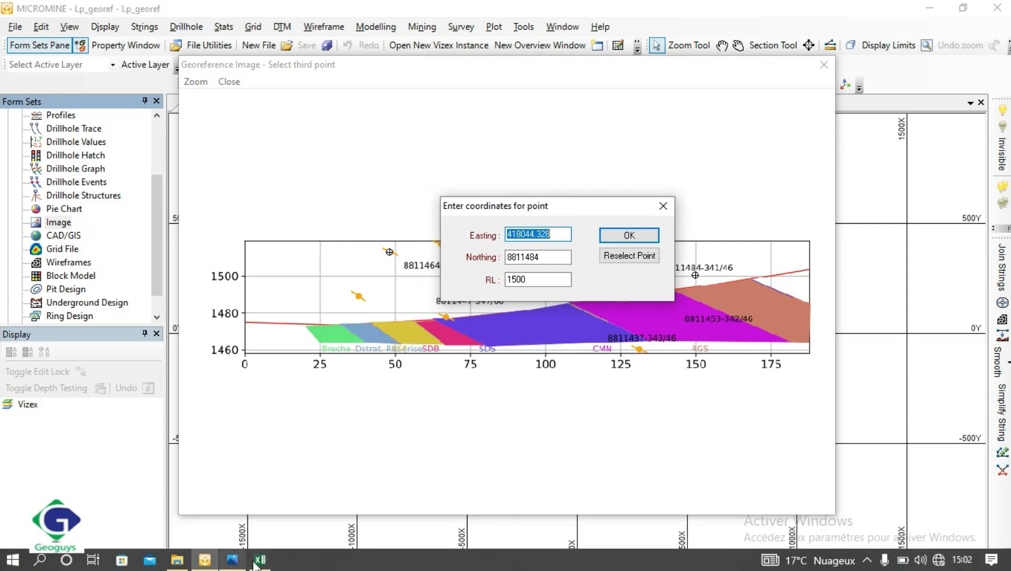
{"action": "left_click", "coordinate": [259, 561]}
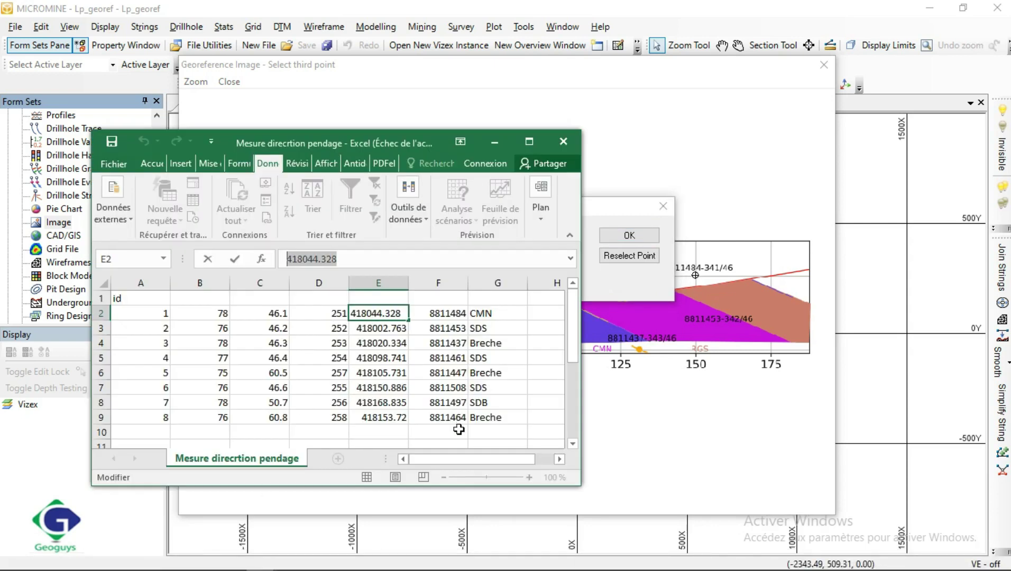
{"action": "left_click", "coordinate": [456, 343]}
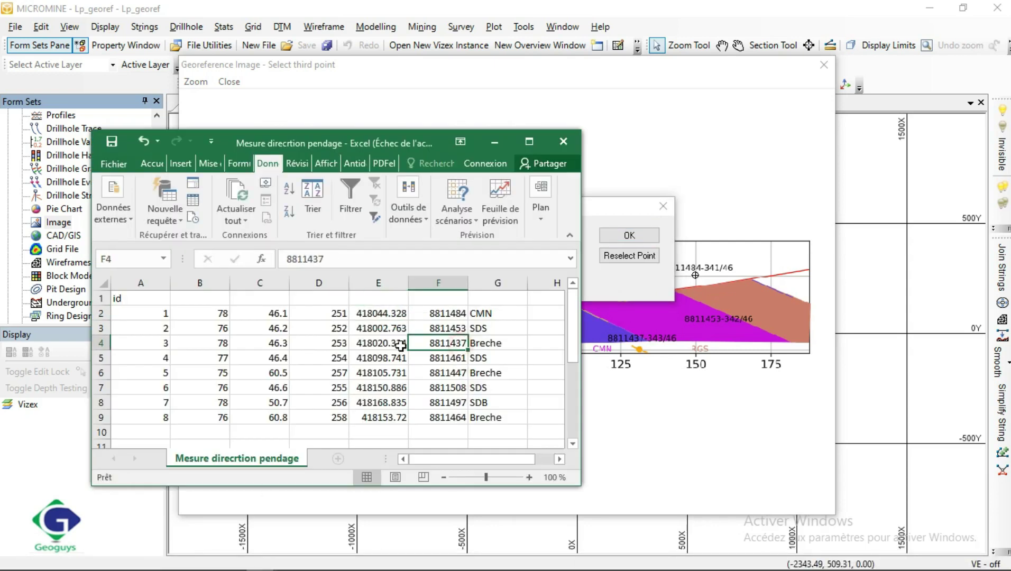
{"action": "left_click_drag", "start_coordinate": [341, 260], "coordinate": [275, 261]}
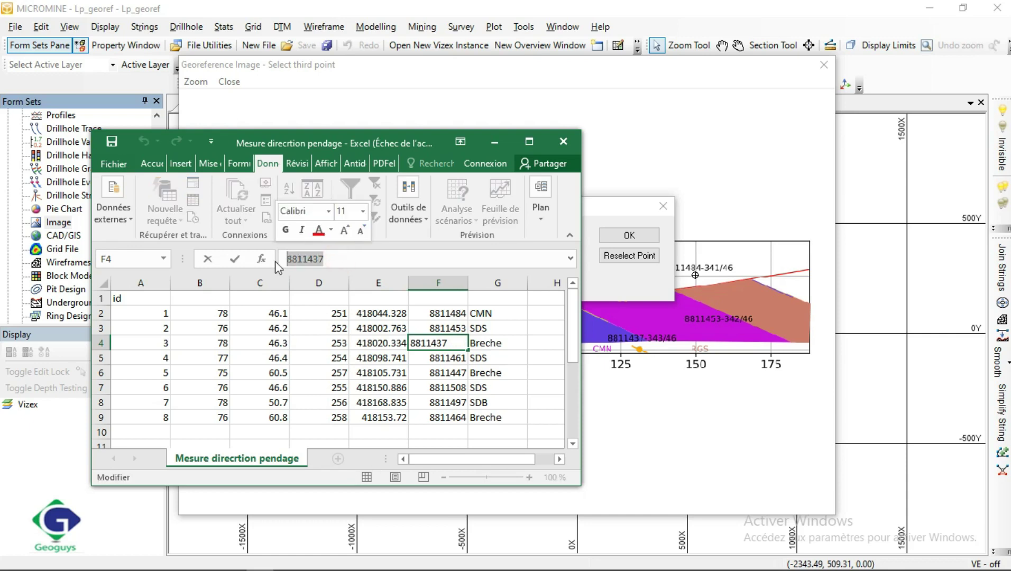
{"action": "left_click", "coordinate": [604, 278]}
{"action": "left_click", "coordinate": [554, 258]}
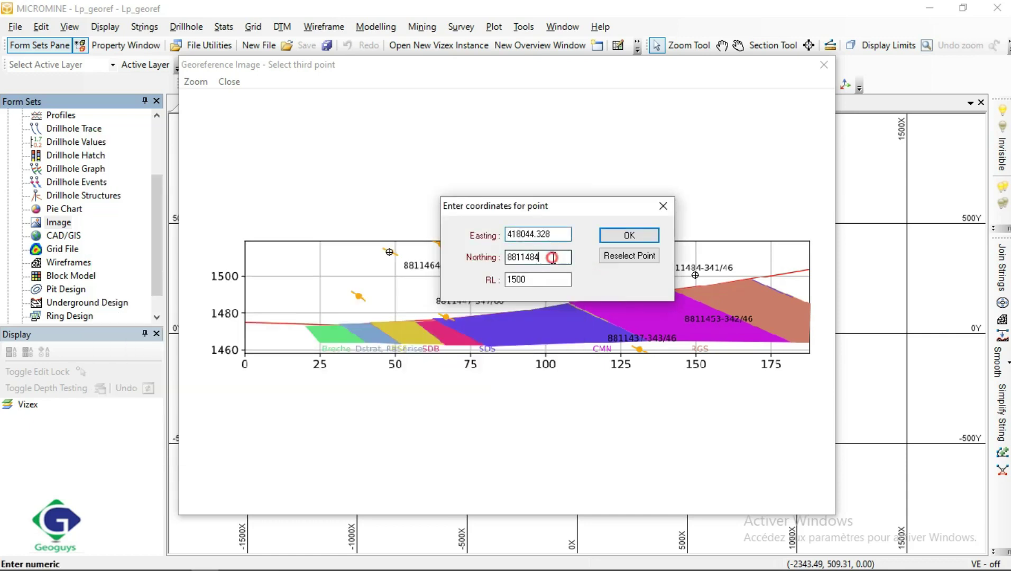
{"action": "double_click", "coordinate": [554, 258]}
{"action": "type", "text": "8811437"}
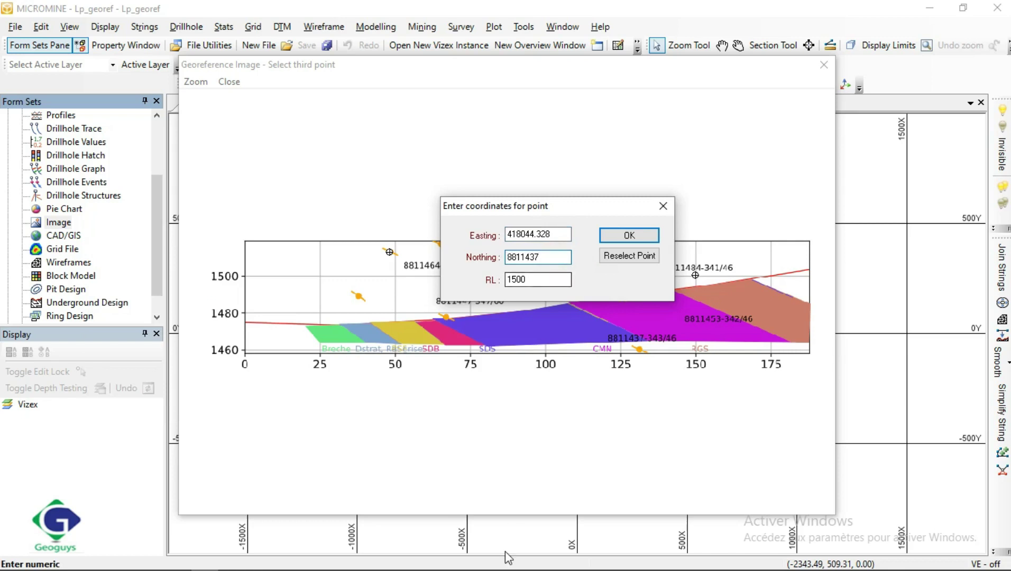
Set the third point's Easting to 418020.334, copied from cell E4 in Excel, and its RL to 1460, and accept the point.
{"action": "left_click", "coordinate": [259, 561]}
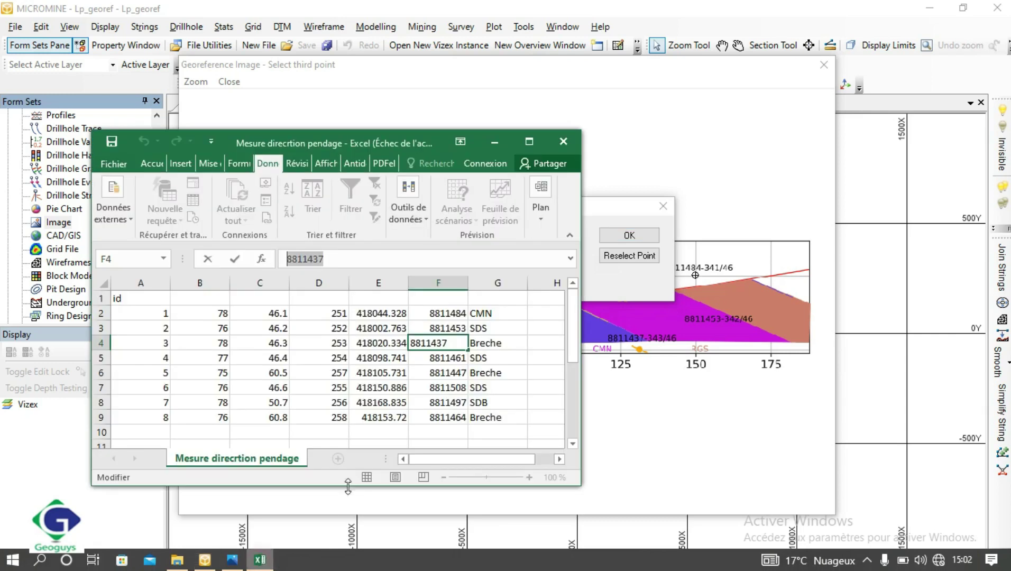
{"action": "left_click", "coordinate": [376, 344]}
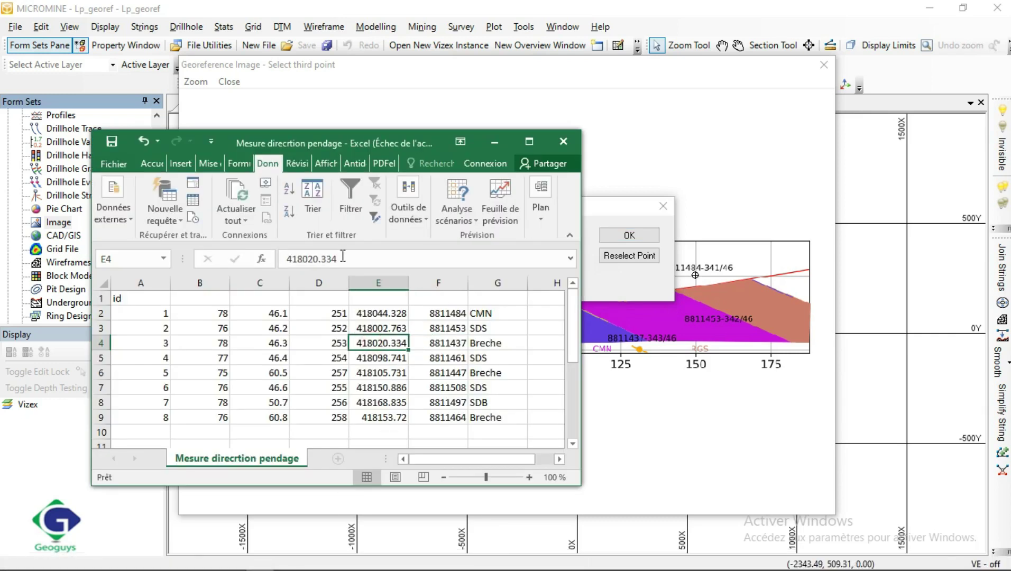
{"action": "left_click_drag", "start_coordinate": [343, 256], "coordinate": [286, 262]}
{"action": "key", "text": "ctrl+c"}
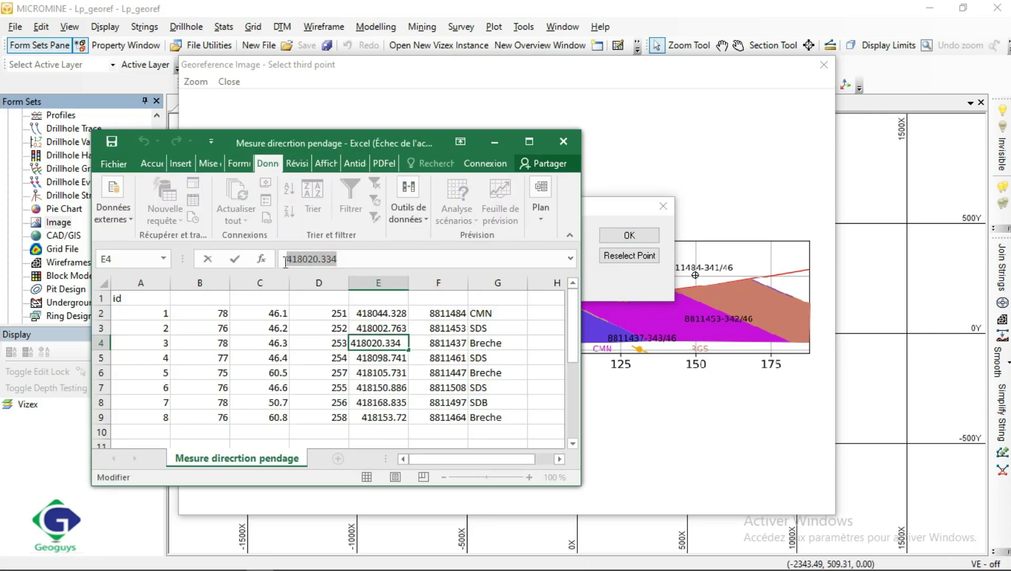
{"action": "left_click", "coordinate": [630, 287]}
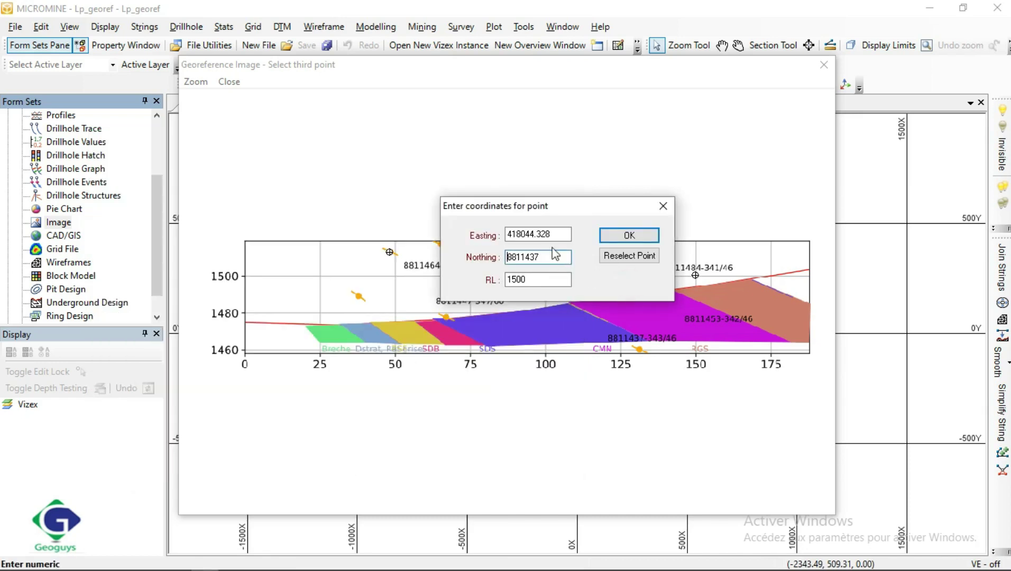
{"action": "left_click", "coordinate": [554, 232]}
{"action": "double_click", "coordinate": [556, 231]}
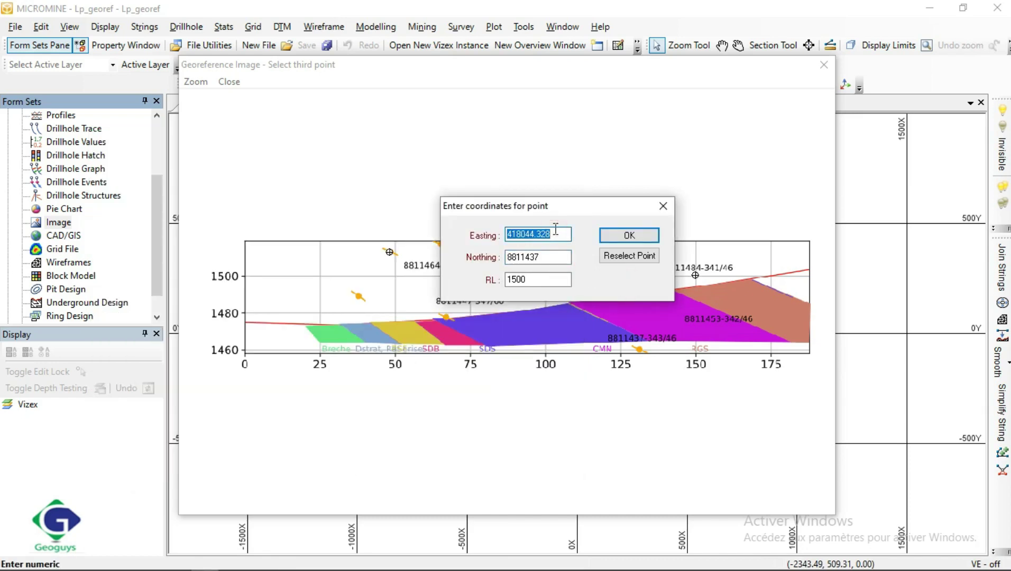
{"action": "key", "text": "ctrl+v"}
{"action": "left_click", "coordinate": [538, 277]}
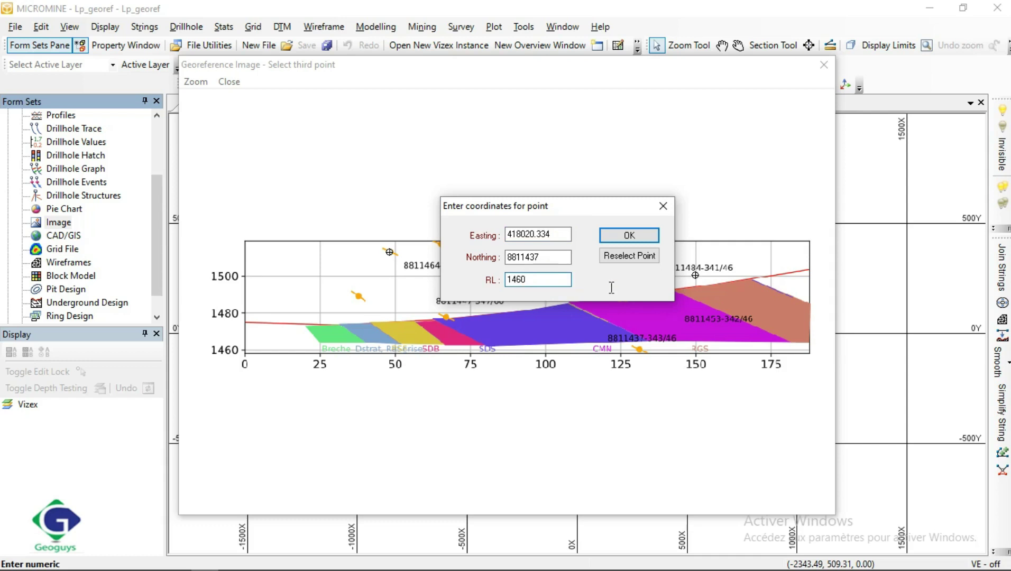
{"action": "left_click", "coordinate": [644, 238]}
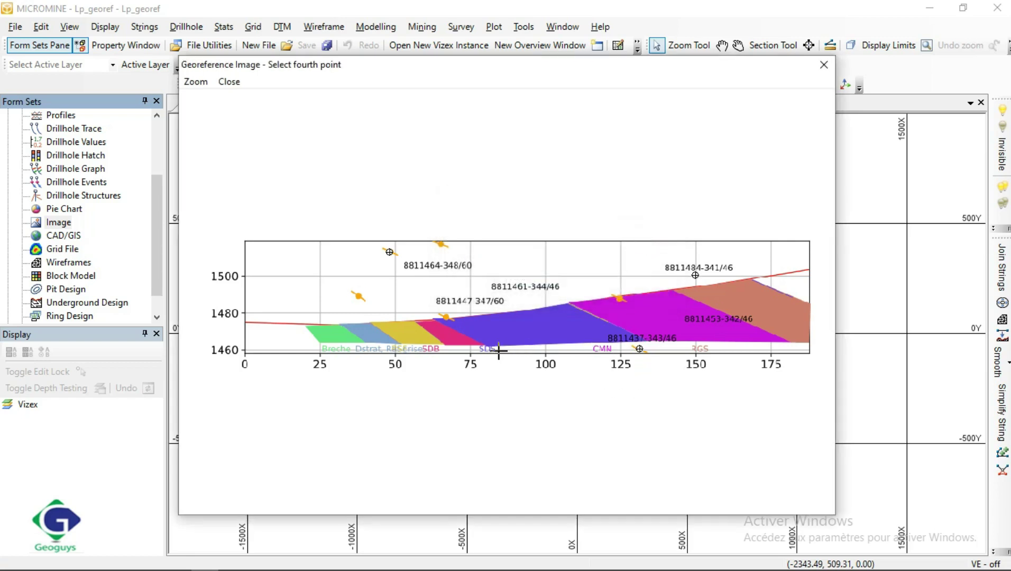
{"action": "left_click", "coordinate": [447, 317]}
{"action": "left_click_drag", "start_coordinate": [530, 248], "coordinate": [723, 246]}
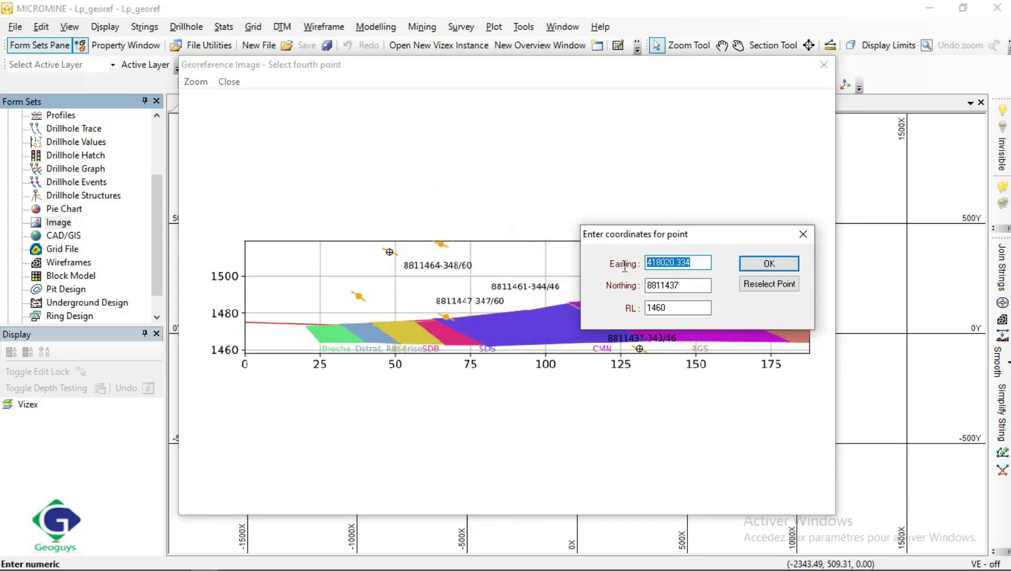
{"action": "mouse_move", "coordinate": [327, 569]}
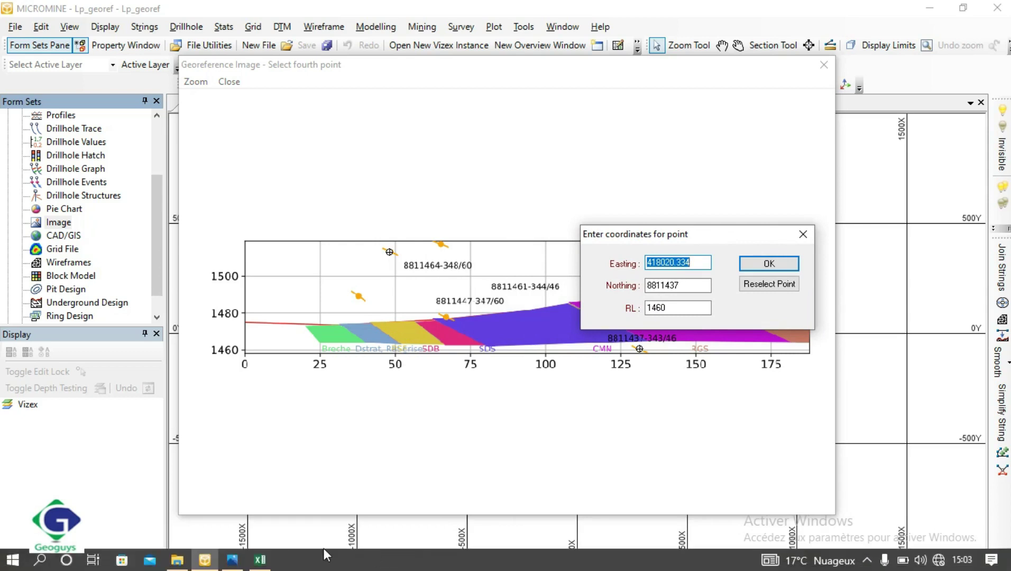
{"action": "left_click", "coordinate": [266, 566]}
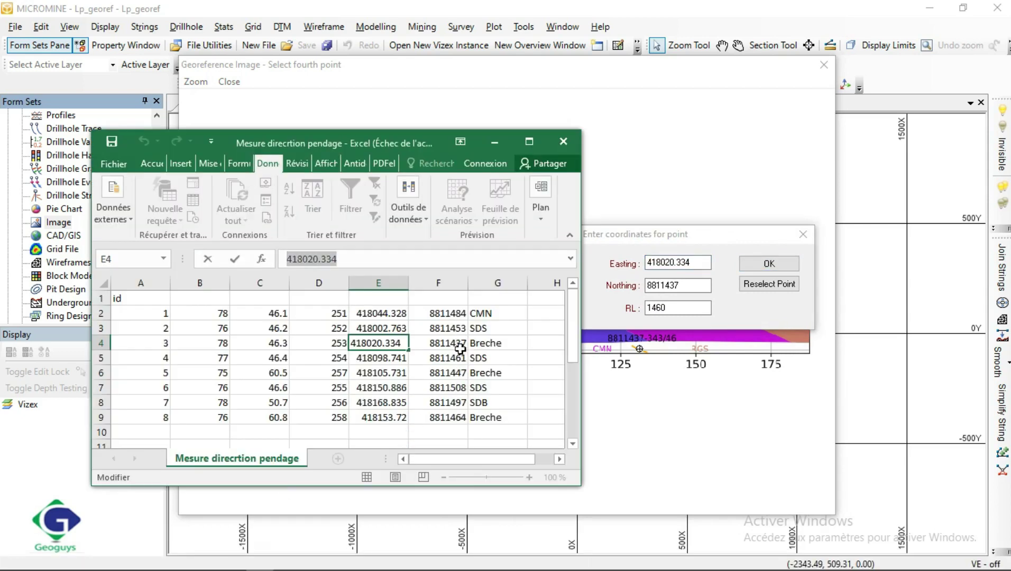
{"action": "left_click", "coordinate": [451, 373]}
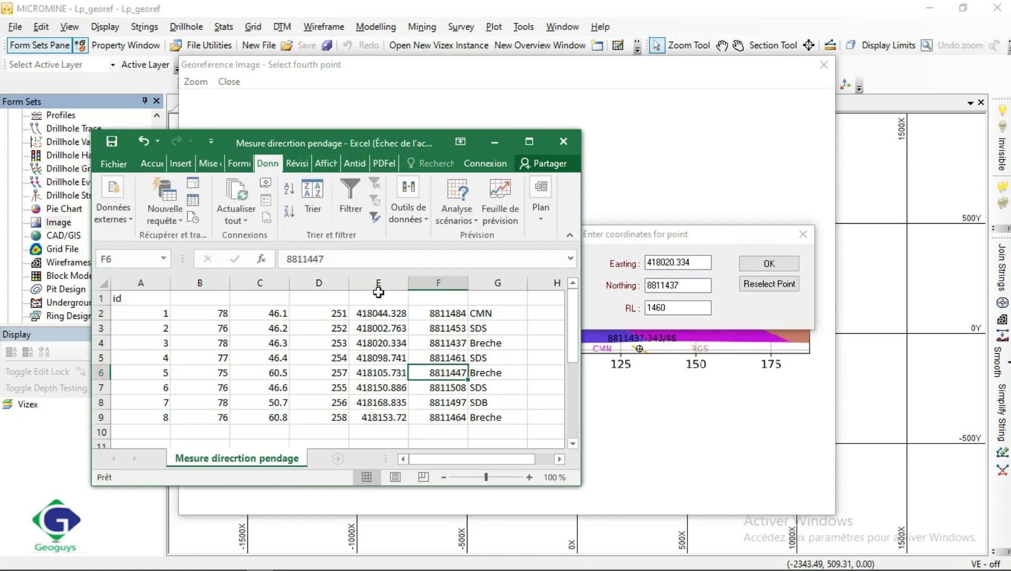
{"action": "left_click", "coordinate": [339, 263]}
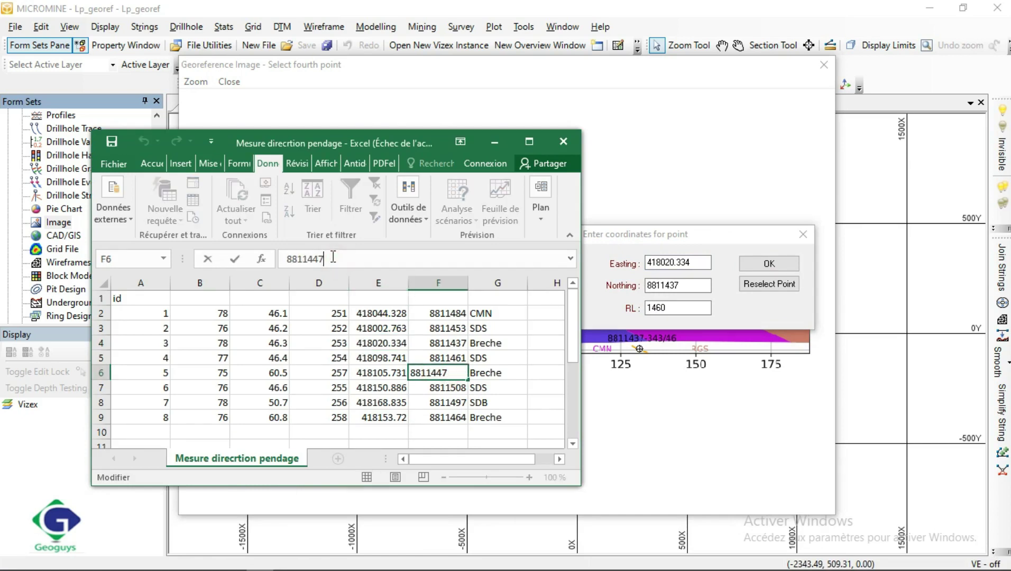
{"action": "left_click_drag", "start_coordinate": [339, 262], "coordinate": [279, 265]}
{"action": "key", "text": "ctrl+c"}
{"action": "left_click", "coordinate": [709, 312]}
{"action": "left_click", "coordinate": [683, 284]}
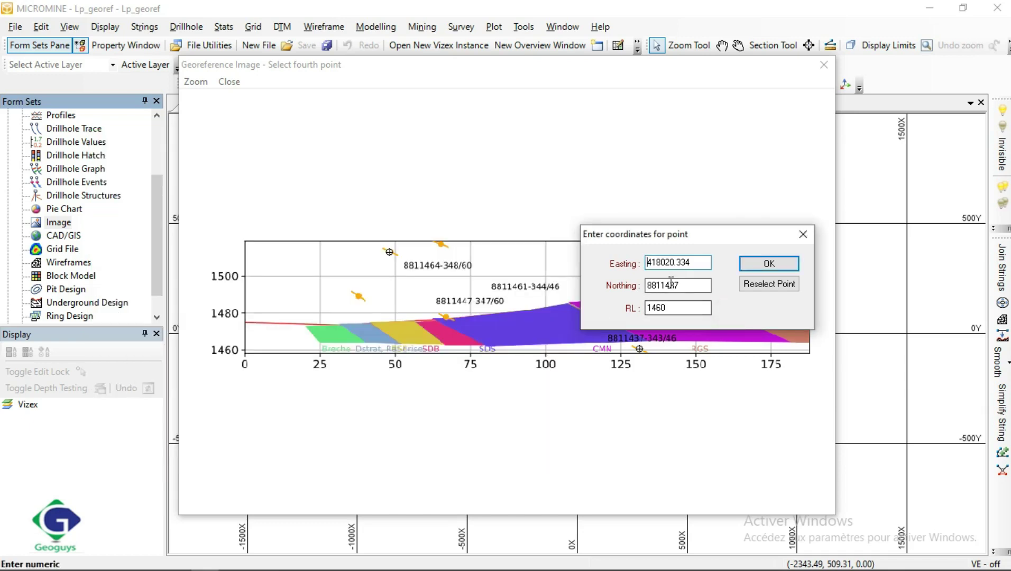
{"action": "double_click", "coordinate": [683, 284]}
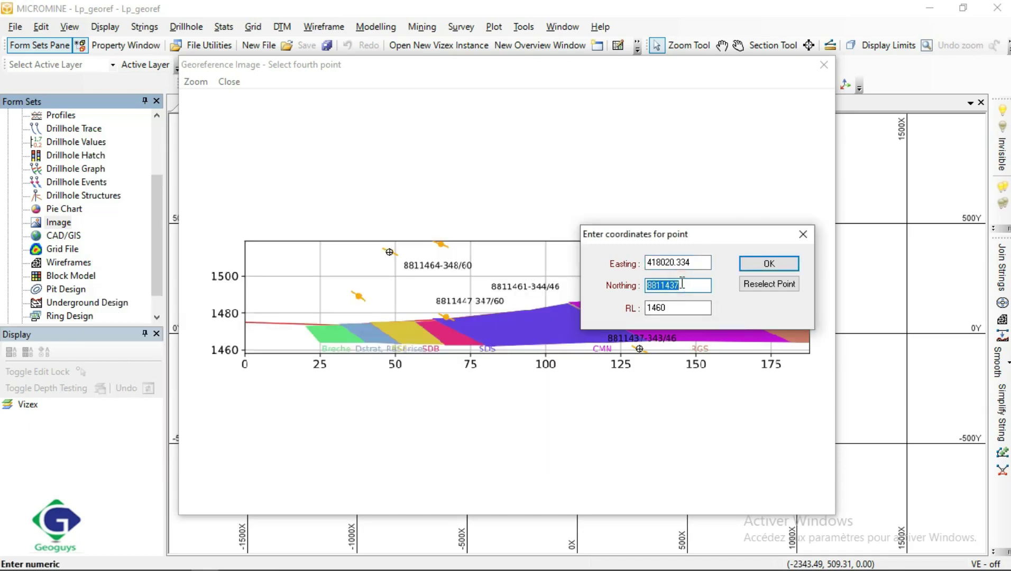
{"action": "key", "text": "ctrl+v"}
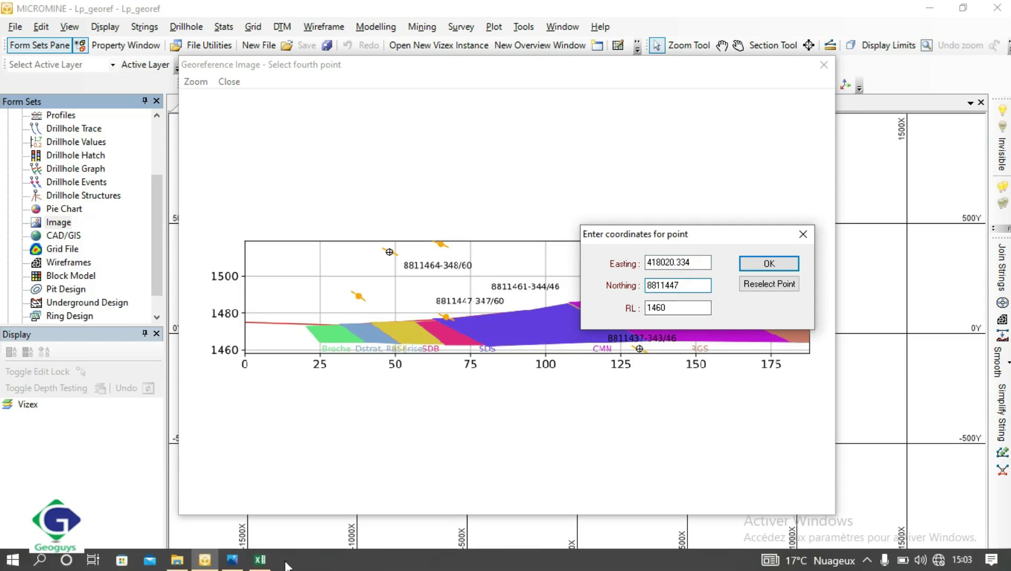
Set the fourth point's Easting to 418105.731, copied from cell E6 in Excel, and its RL to 1478, and accept the point.
{"action": "left_click", "coordinate": [258, 561]}
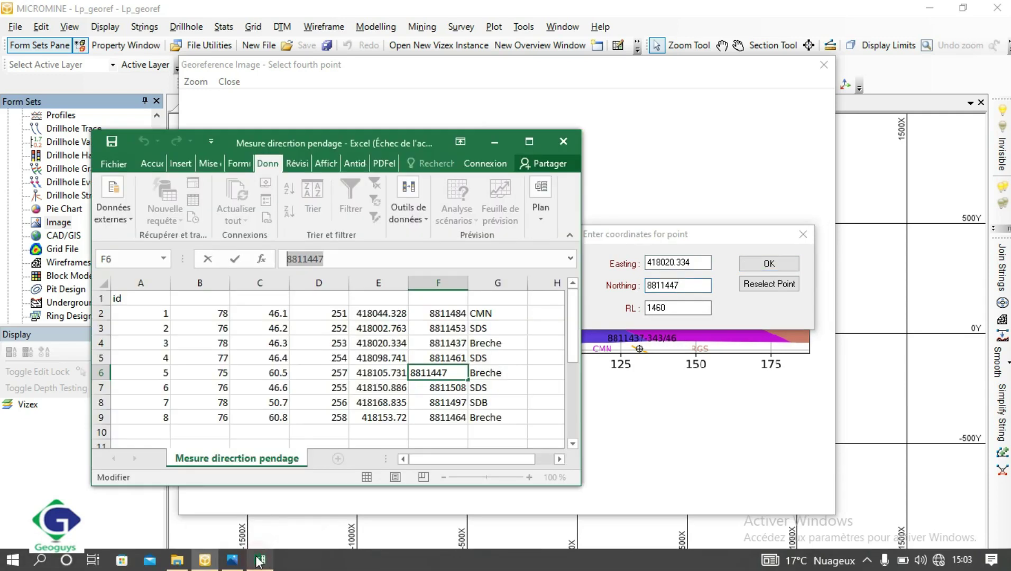
{"action": "left_click", "coordinate": [391, 373]}
{"action": "left_click_drag", "start_coordinate": [355, 258], "coordinate": [286, 259]}
{"action": "key", "text": "ctrl+c"}
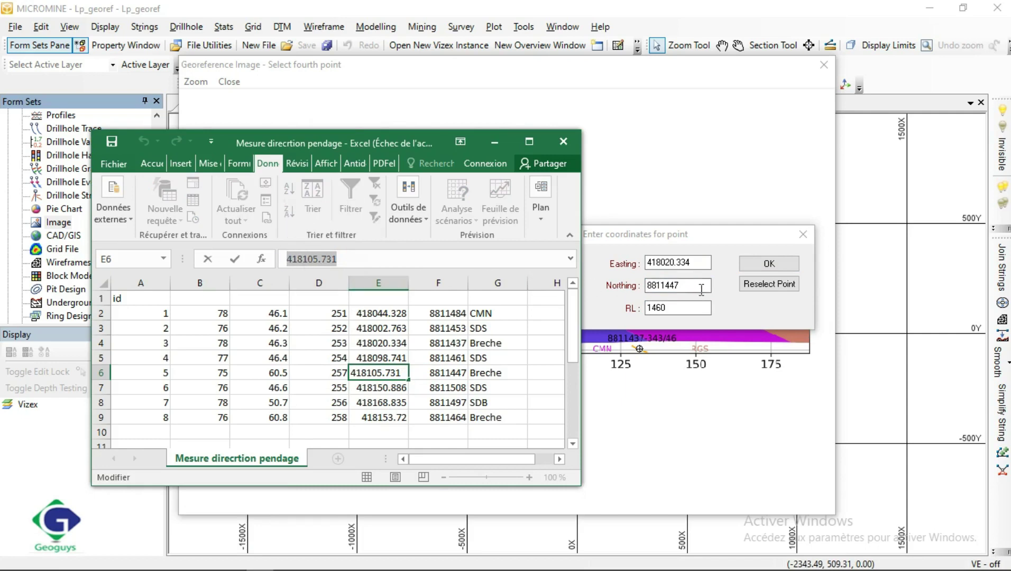
{"action": "left_click", "coordinate": [695, 264]}
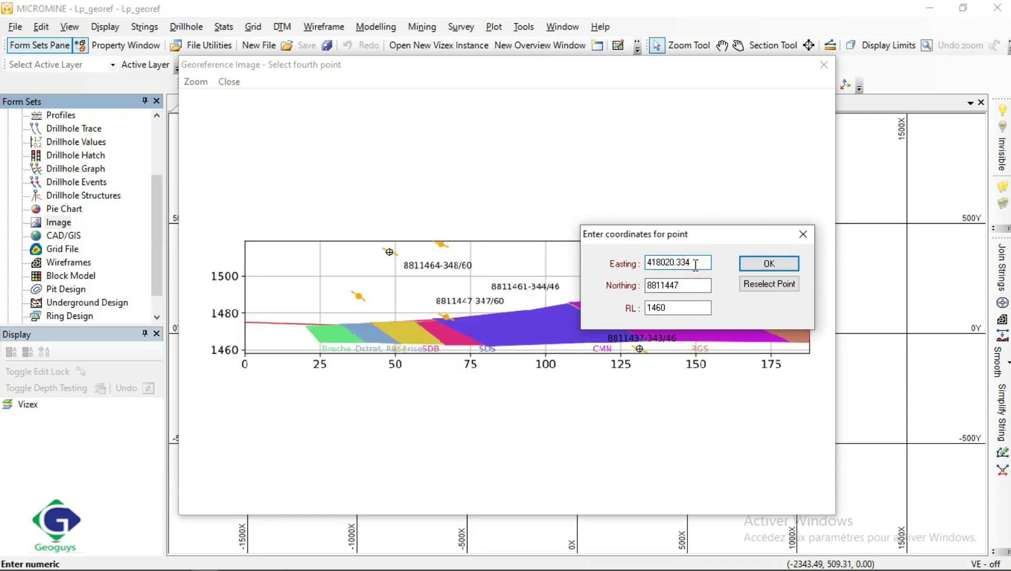
{"action": "double_click", "coordinate": [694, 263]}
{"action": "key", "text": "ctrl+v"}
{"action": "left_click", "coordinate": [669, 306]}
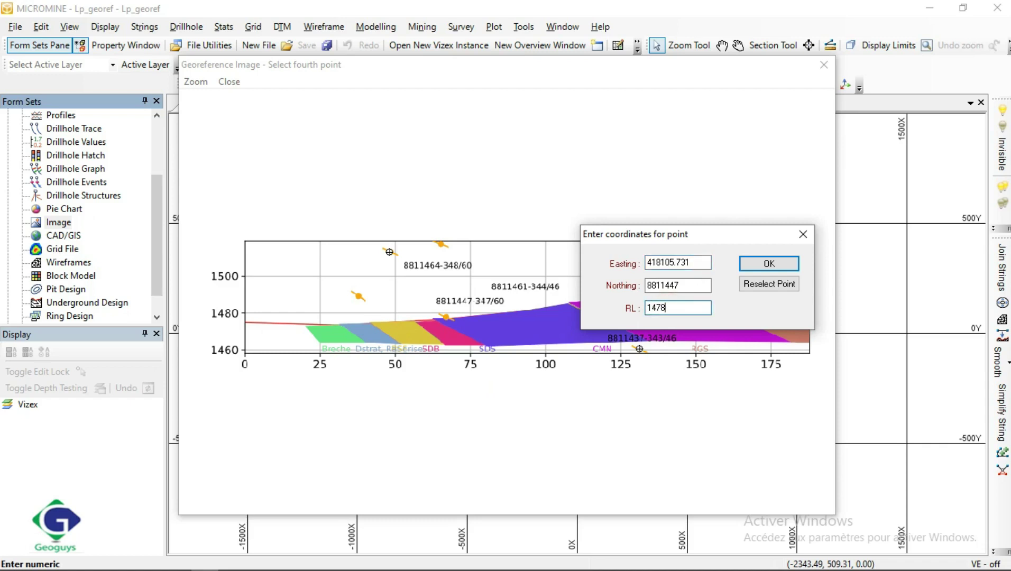
{"action": "type", "text": "1478"}
{"action": "left_click", "coordinate": [768, 263]}
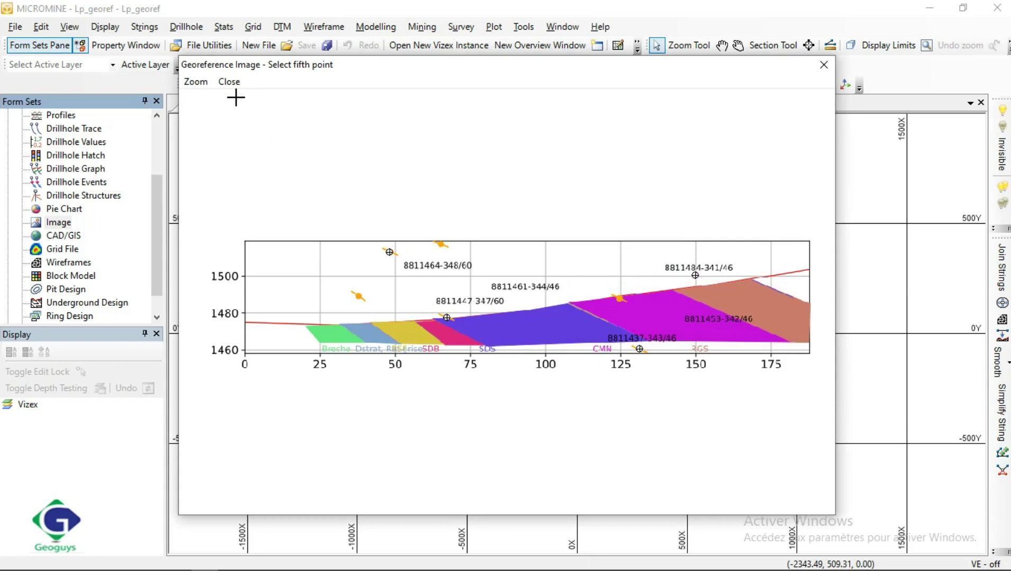
Finish picking georeference points after the fourth one and replace the existing georeference file with the new data.
{"action": "left_click", "coordinate": [195, 82]}
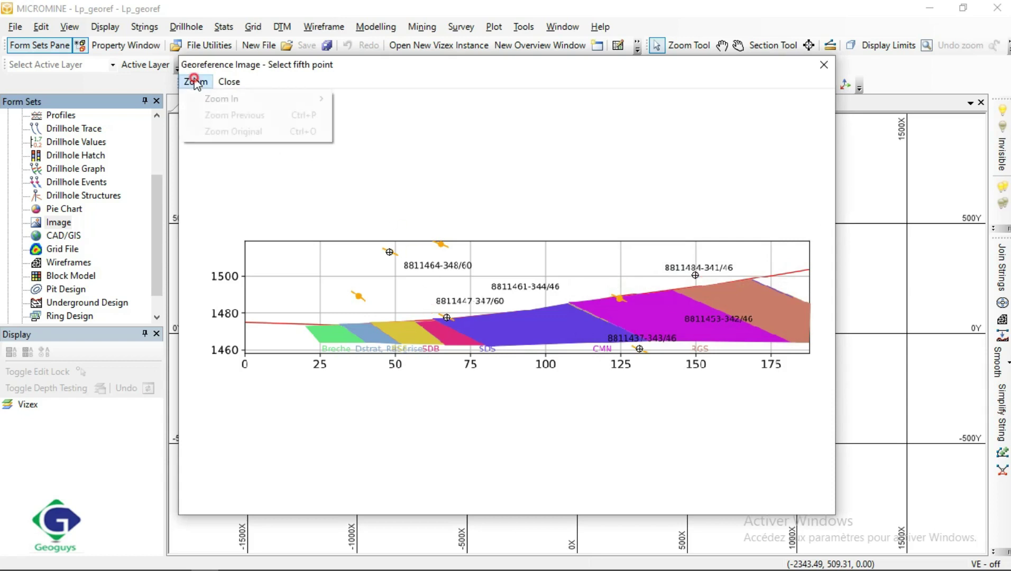
{"action": "left_click", "coordinate": [228, 82]}
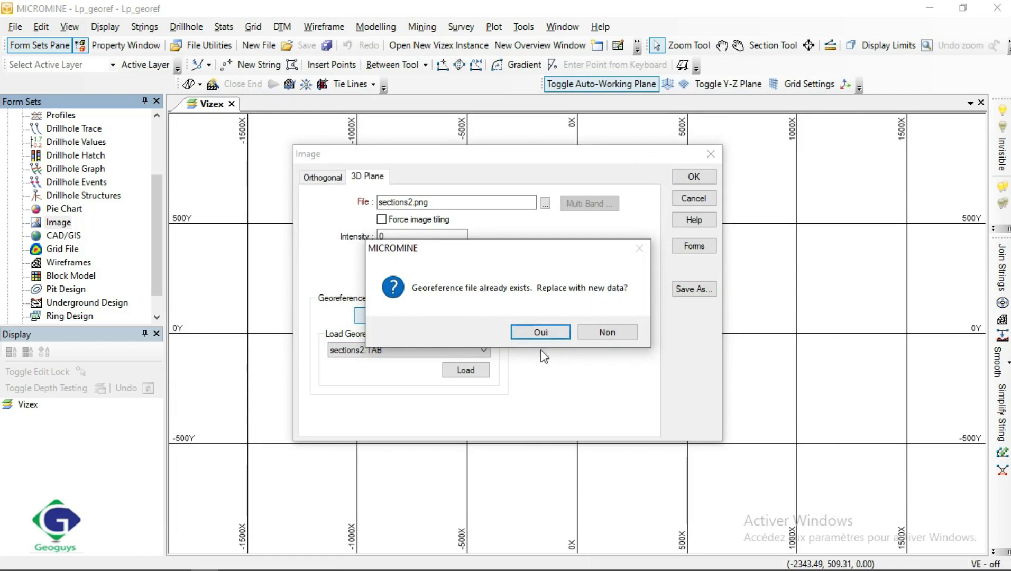
{"action": "left_click", "coordinate": [541, 333]}
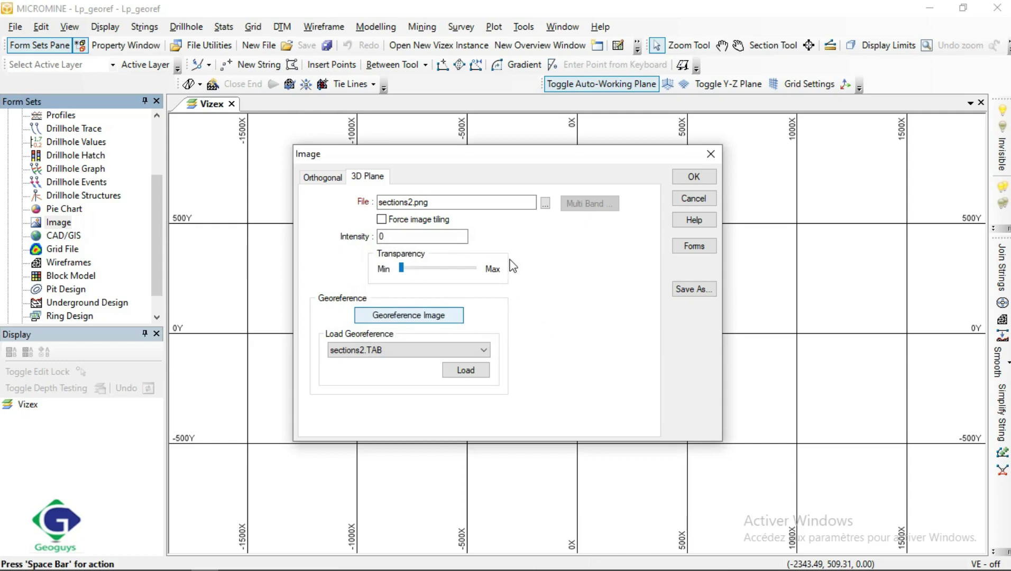
Load sections2.png into Vizex as a 3D plane image using the new georeference.
{"action": "left_click", "coordinate": [334, 177]}
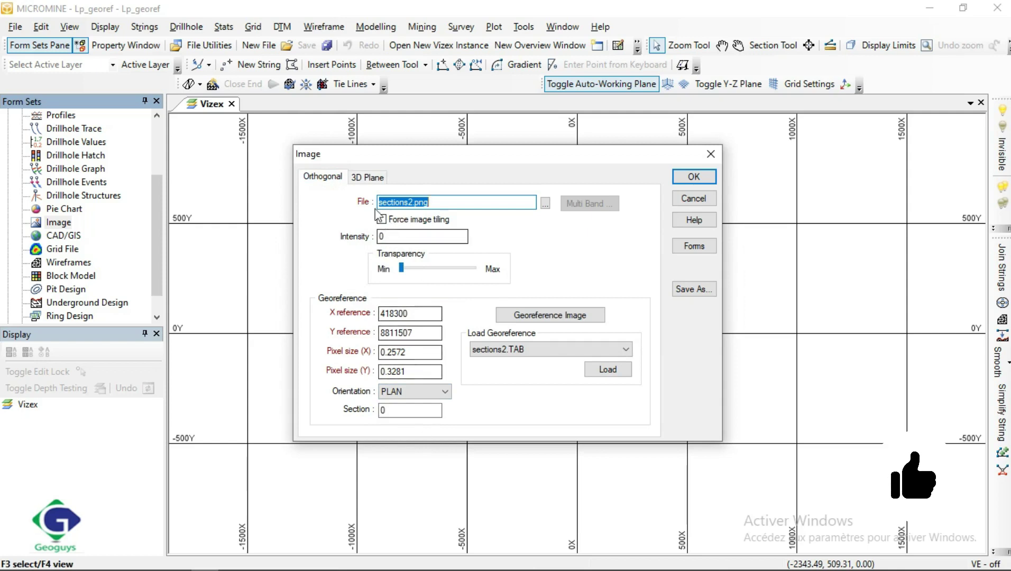
{"action": "left_click", "coordinate": [370, 177]}
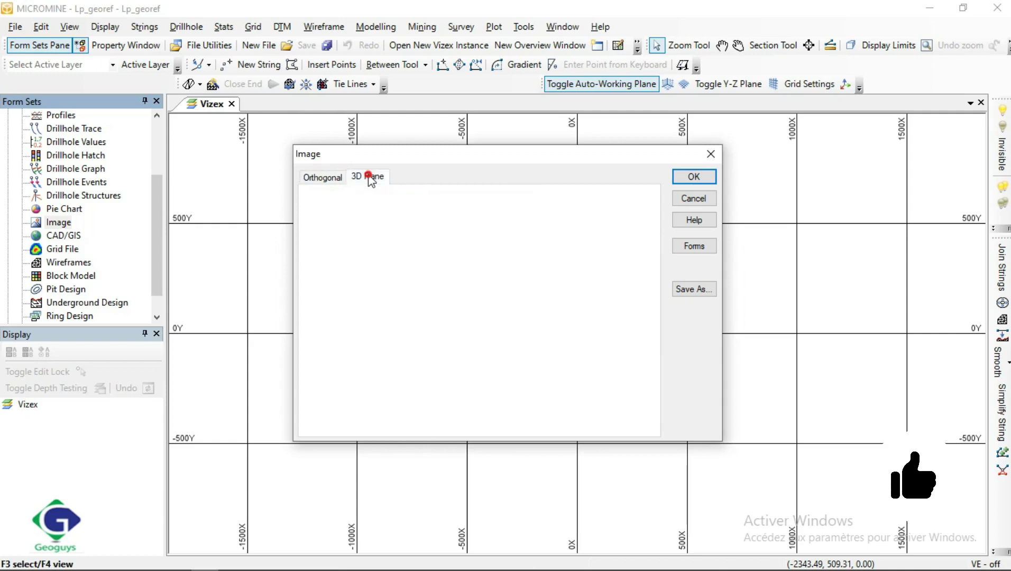
{"action": "left_click", "coordinate": [690, 178]}
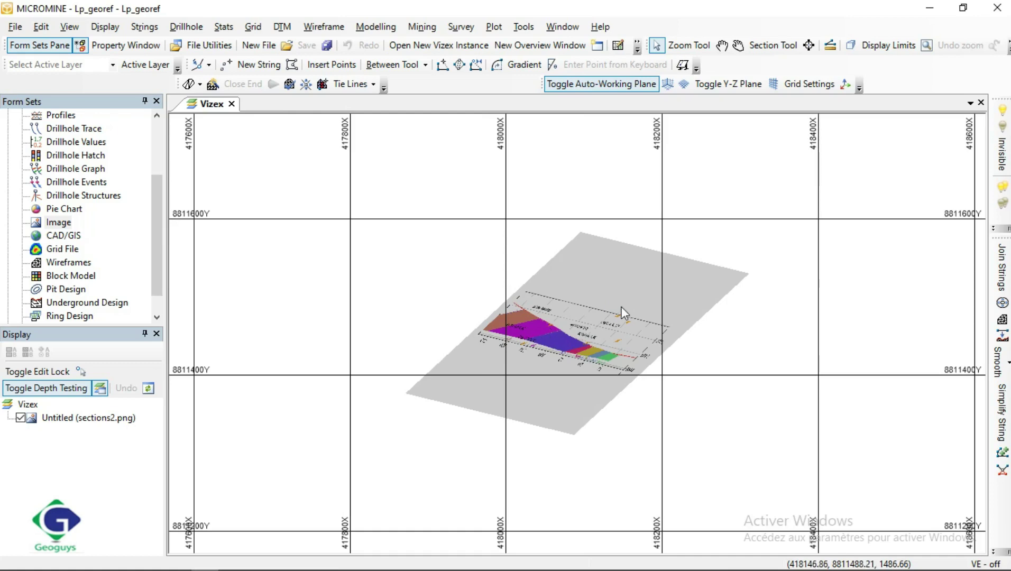
Rotate the Vizex view to examine the orientation of the georeferenced section plane in 3D.
{"action": "left_click", "coordinate": [739, 45]}
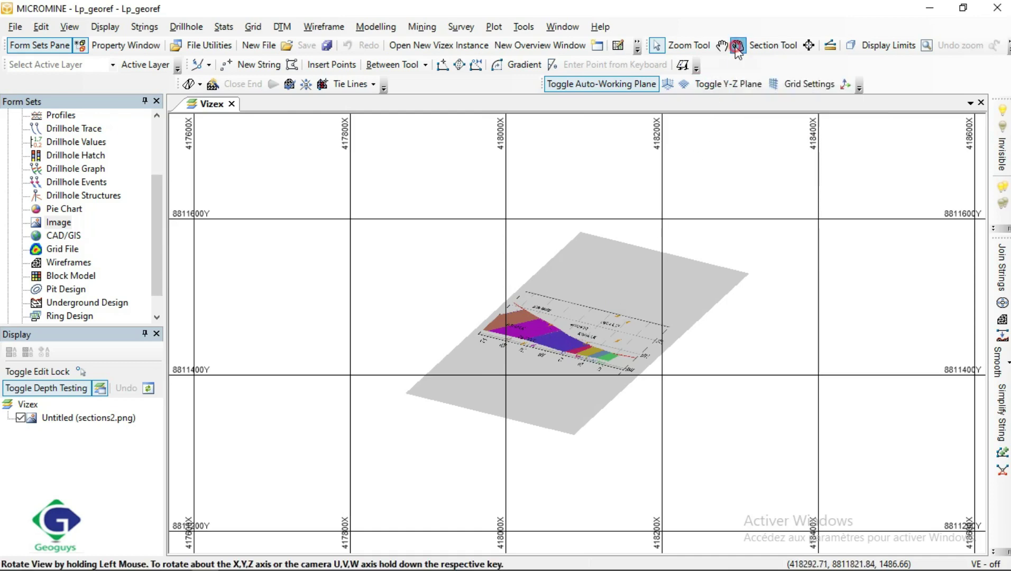
{"action": "mouse_move", "coordinate": [623, 310]}
{"action": "left_mouse_down"}
{"action": "mouse_move", "coordinate": [534, 255]}
{"action": "mouse_move", "coordinate": [500, 292]}
{"action": "left_mouse_up"}
{"action": "left_click_drag", "start_coordinate": [672, 292], "coordinate": [653, 312]}
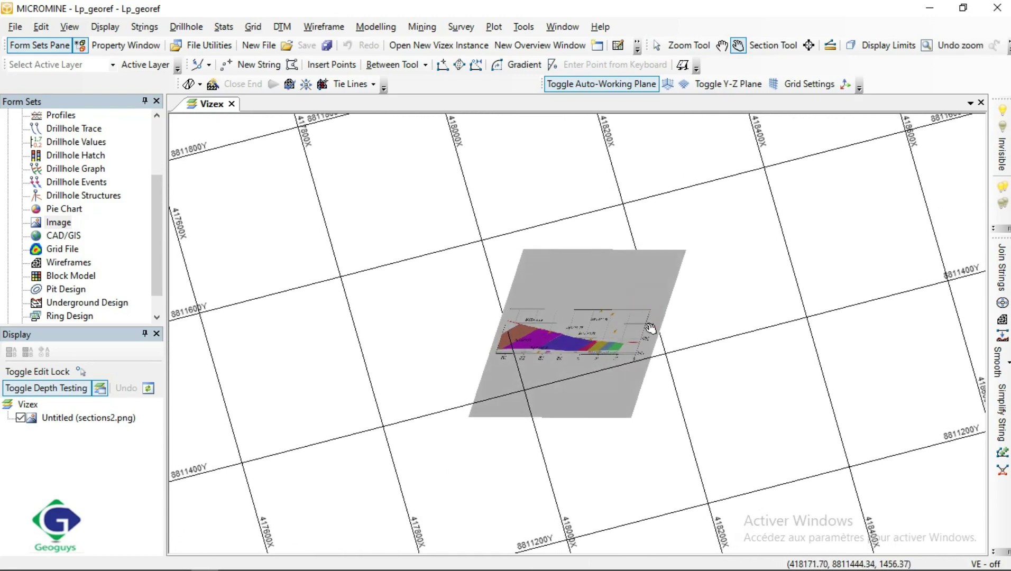
Zoom in on the georeferenced section plane and tilt the 3D view to inspect the section at close range.
{"action": "scroll", "coordinate": [650, 328], "scroll_direction": "down", "scroll_amount": 2}
{"action": "scroll", "coordinate": [652, 328], "scroll_direction": "up", "scroll_amount": 3}
{"action": "scroll", "coordinate": [649, 329], "scroll_direction": "up", "scroll_amount": 2}
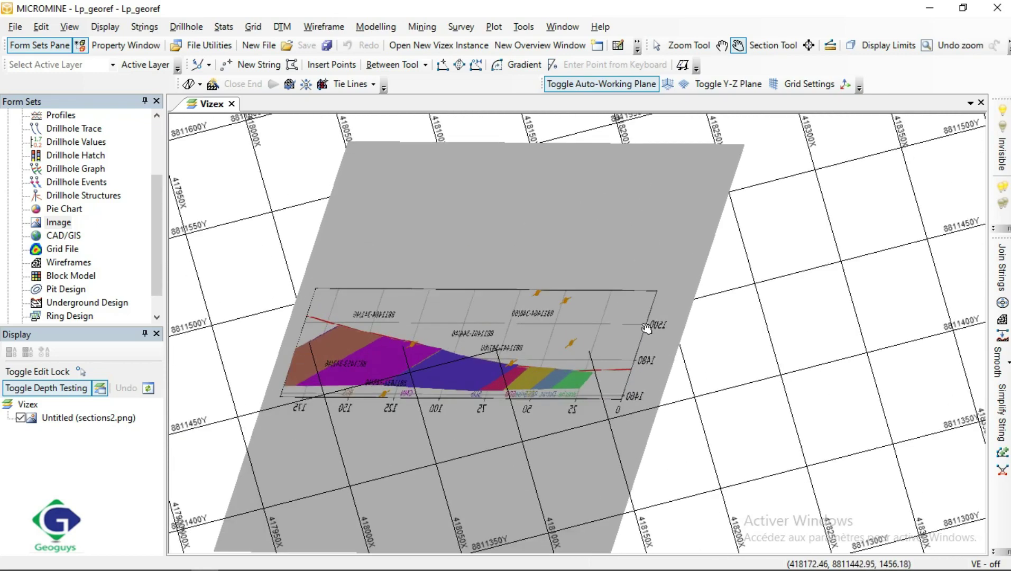
{"action": "scroll", "coordinate": [561, 383], "scroll_direction": "up", "scroll_amount": 2}
{"action": "left_click_drag", "start_coordinate": [560, 382], "coordinate": [532, 343]}
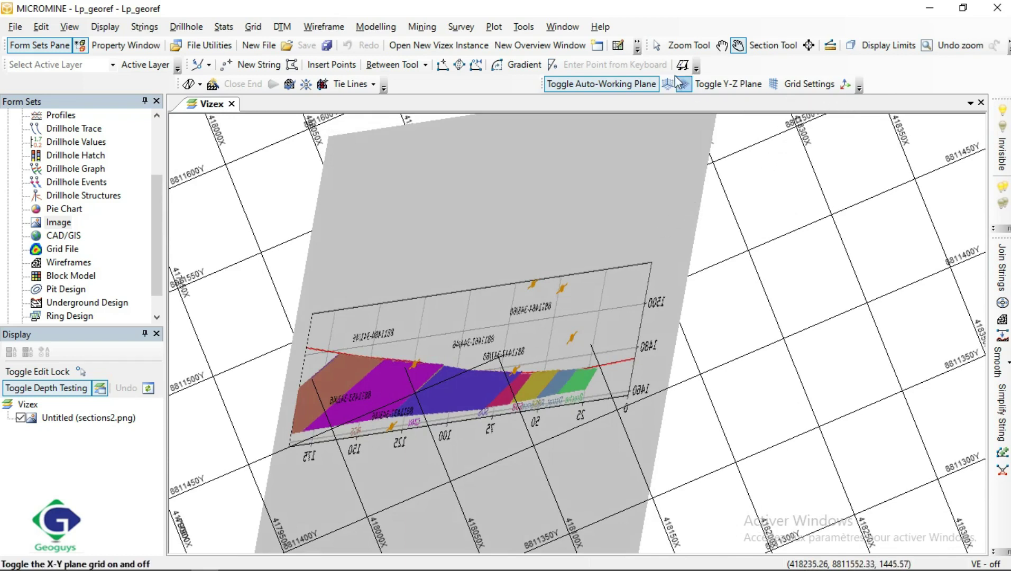
Rearrange the Wireframe, Grid and view toolbars so that all the standard view orientations are accessible.
{"action": "left_click_drag", "start_coordinate": [648, 47], "coordinate": [742, 73]}
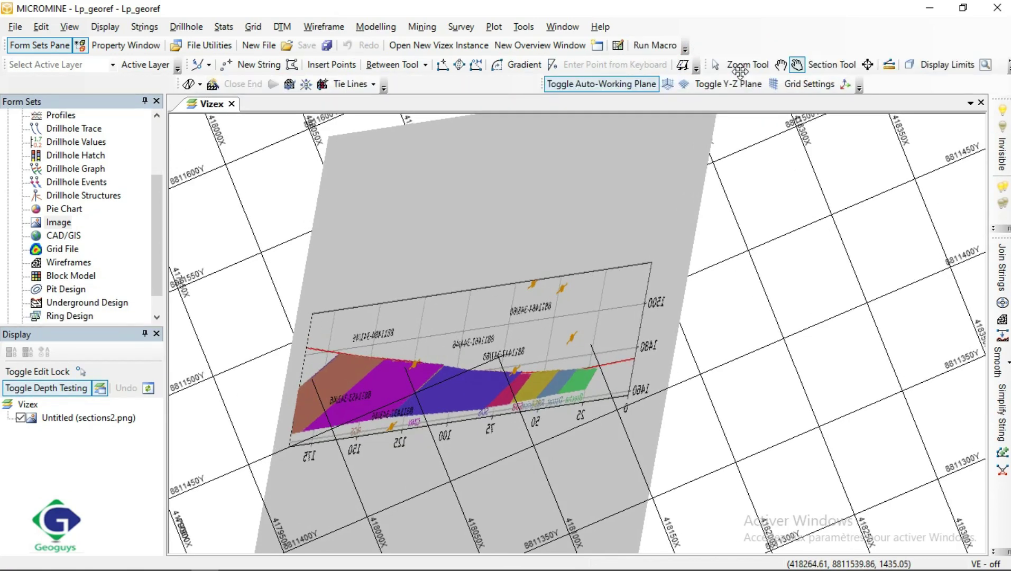
{"action": "left_click_drag", "start_coordinate": [740, 70], "coordinate": [734, 38]}
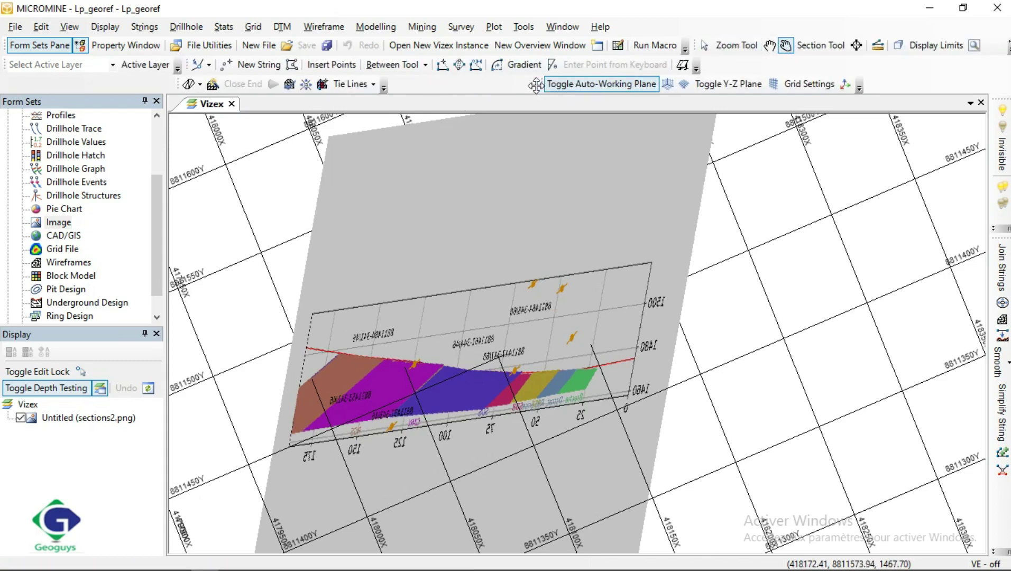
{"action": "left_click_drag", "start_coordinate": [174, 84], "coordinate": [11, 85]}
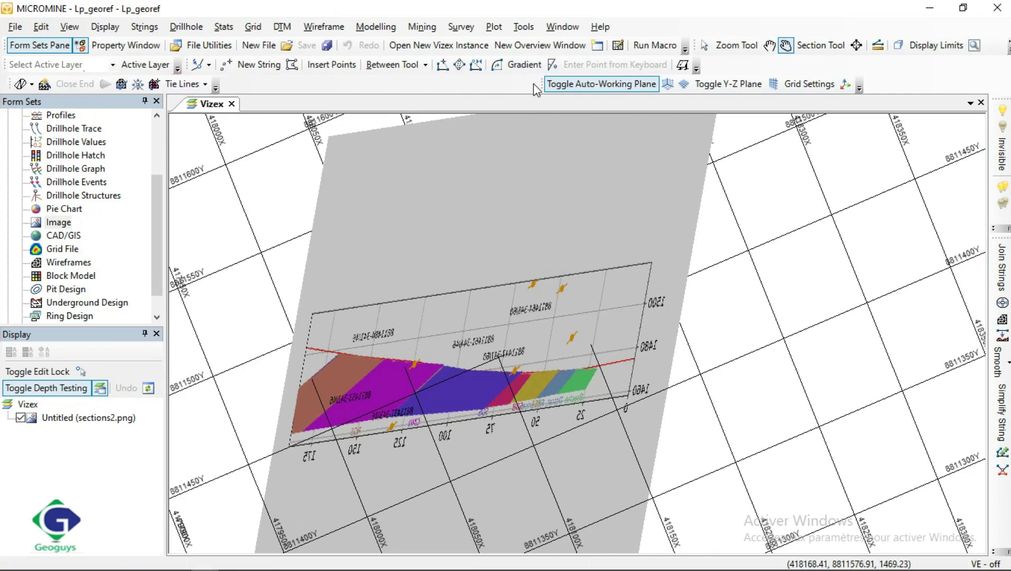
{"action": "left_click_drag", "start_coordinate": [540, 84], "coordinate": [236, 85]}
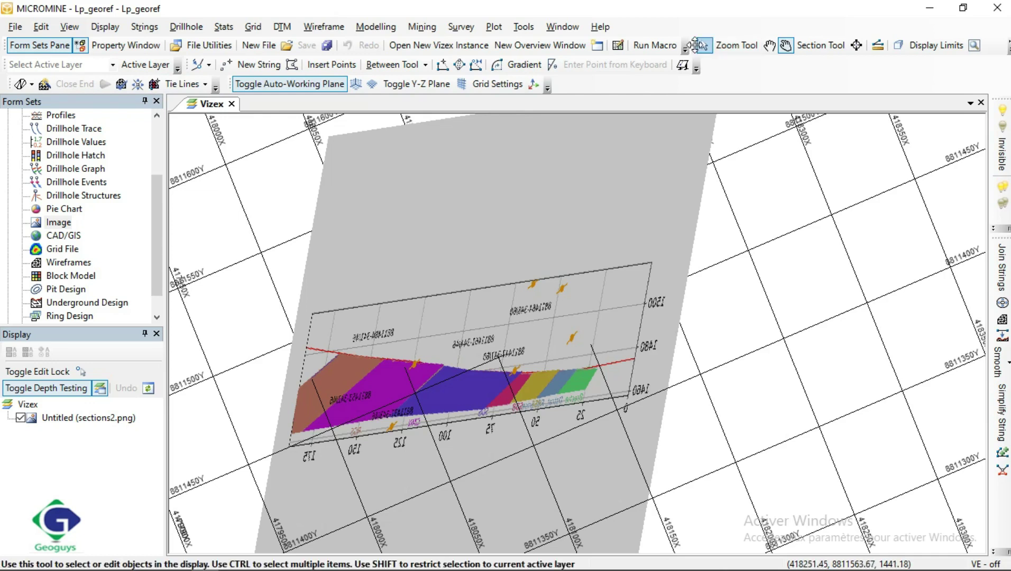
{"action": "left_click_drag", "start_coordinate": [698, 45], "coordinate": [620, 86]}
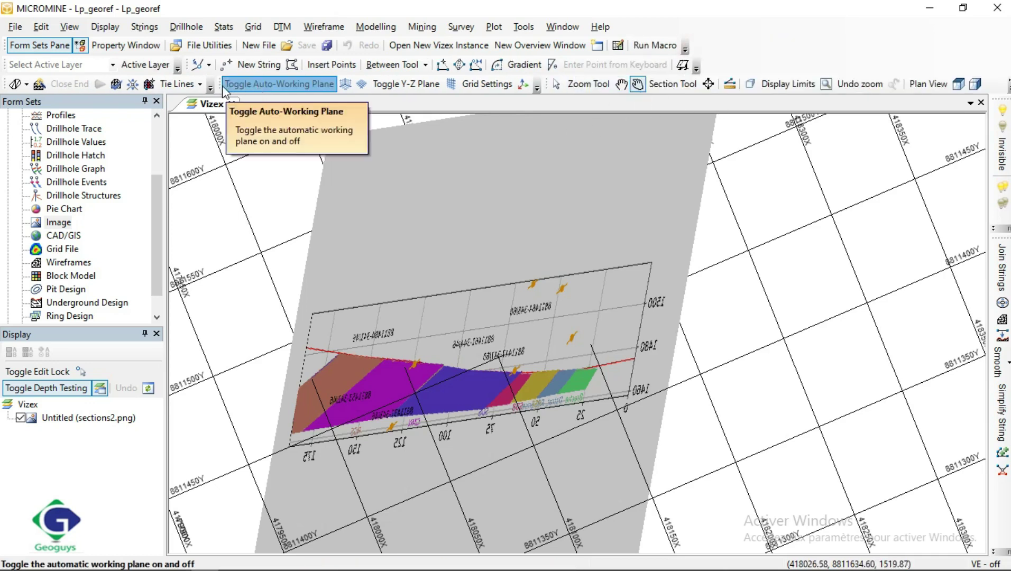
{"action": "left_click_drag", "start_coordinate": [218, 84], "coordinate": [704, 60]}
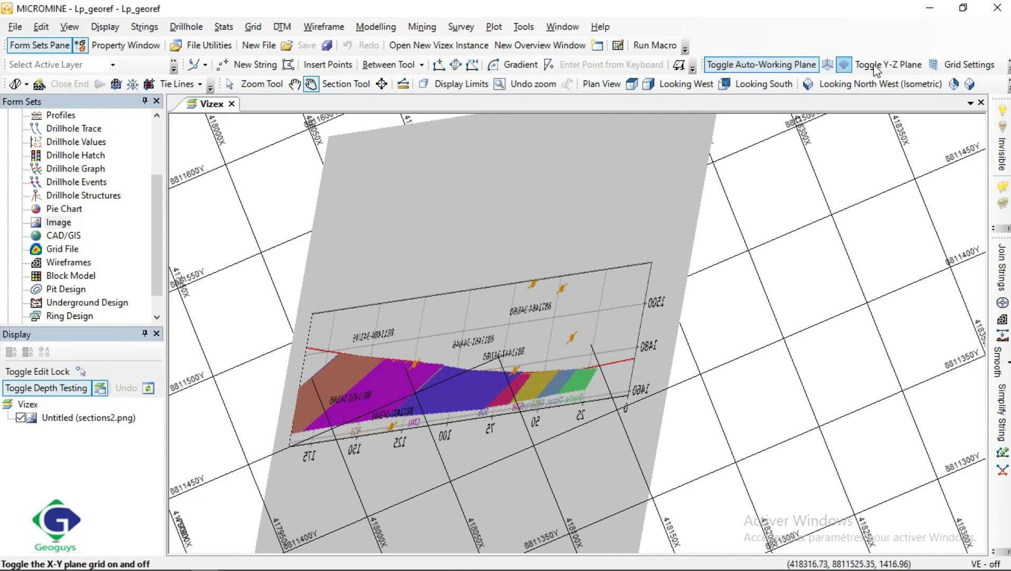
Examine the section plane from below, looking east, looking north and in the isometric presets, and adjust the orientation freely.
{"action": "left_click", "coordinate": [631, 85]}
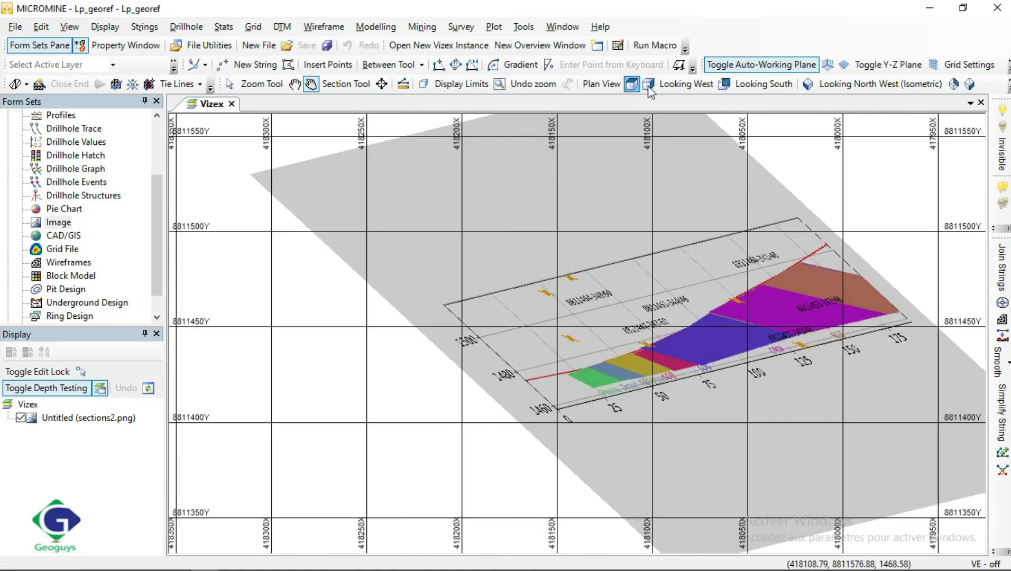
{"action": "left_click", "coordinate": [649, 86]}
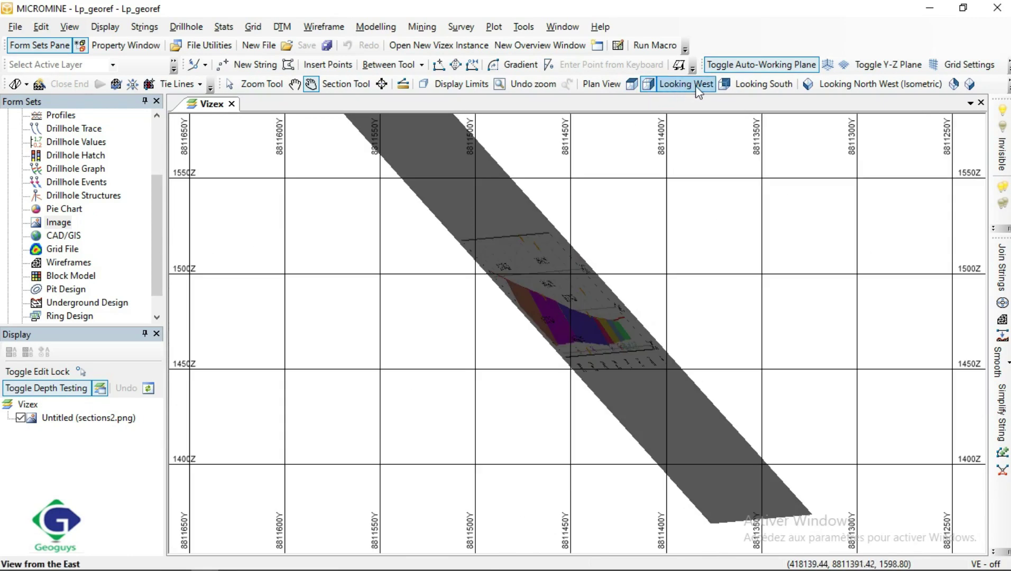
{"action": "left_click", "coordinate": [729, 85]}
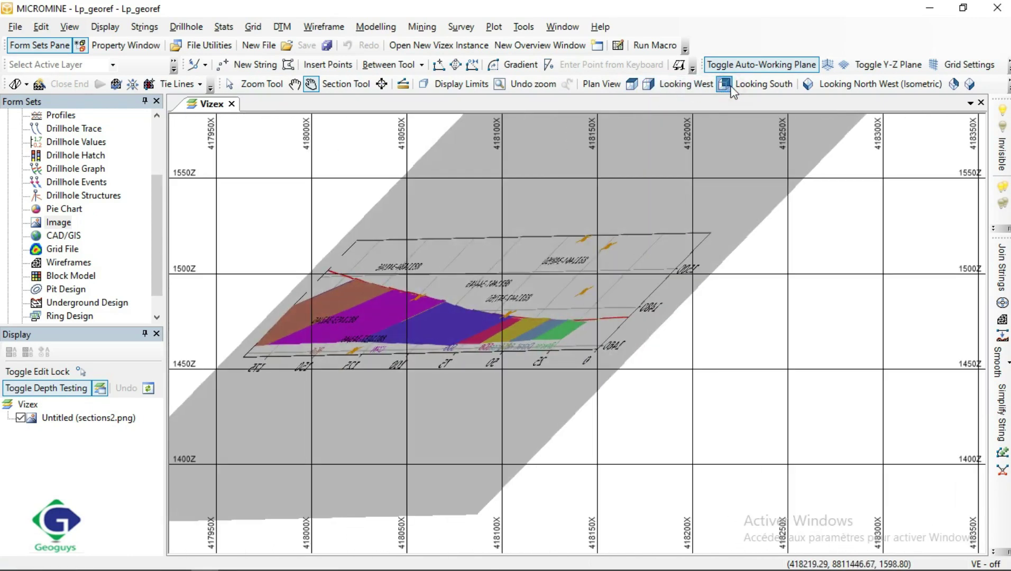
{"action": "left_click", "coordinate": [808, 84]}
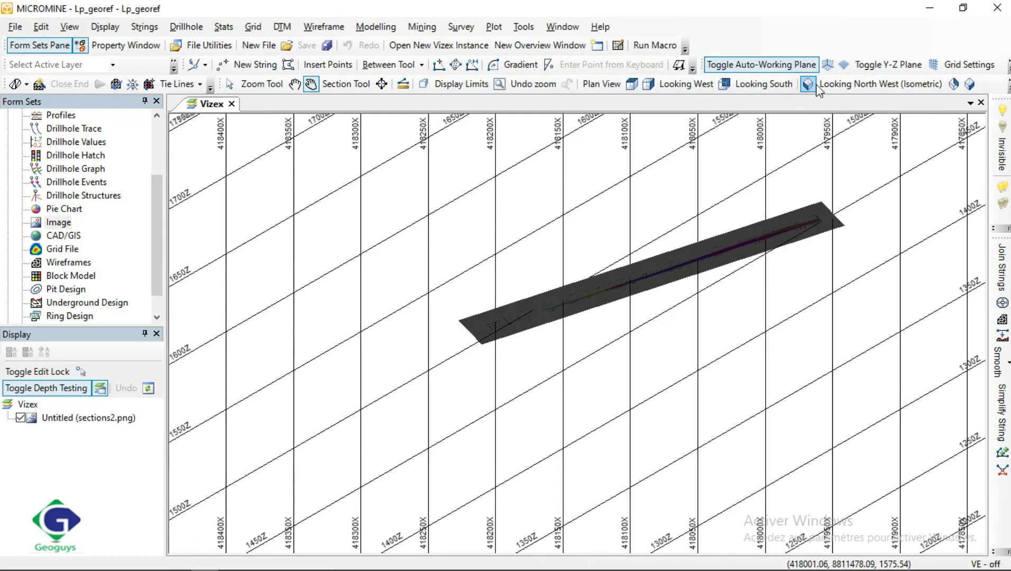
{"action": "left_click", "coordinate": [956, 84]}
{"action": "left_click", "coordinate": [971, 83]}
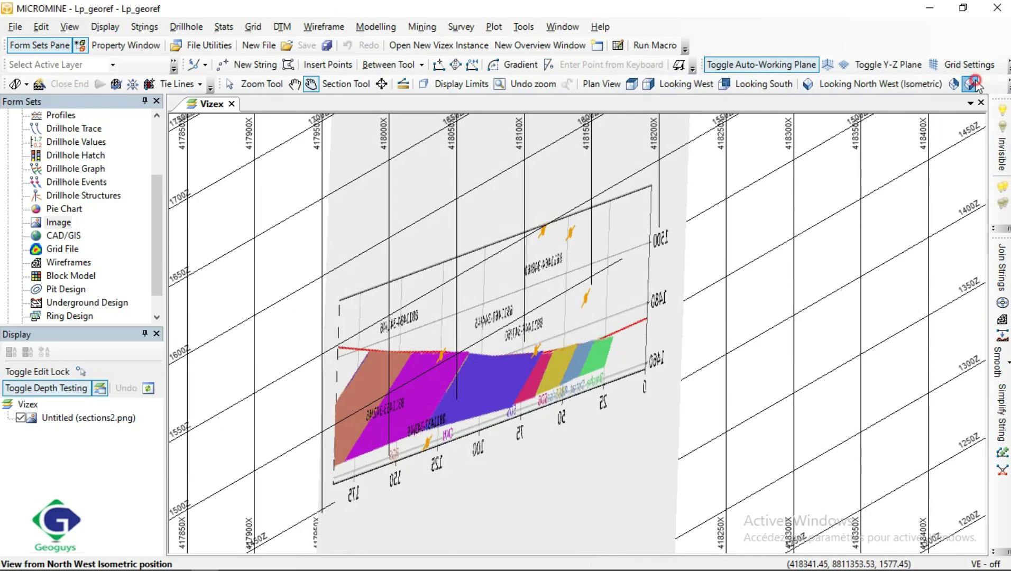
{"action": "left_click", "coordinate": [972, 83]}
{"action": "left_click", "coordinate": [955, 83]}
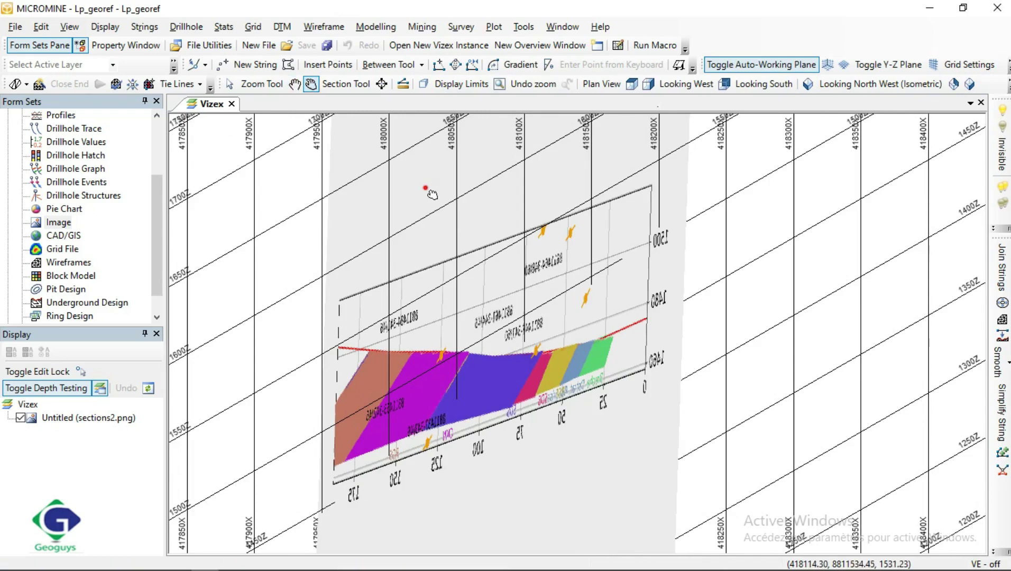
{"action": "left_click_drag", "start_coordinate": [426, 190], "coordinate": [421, 162]}
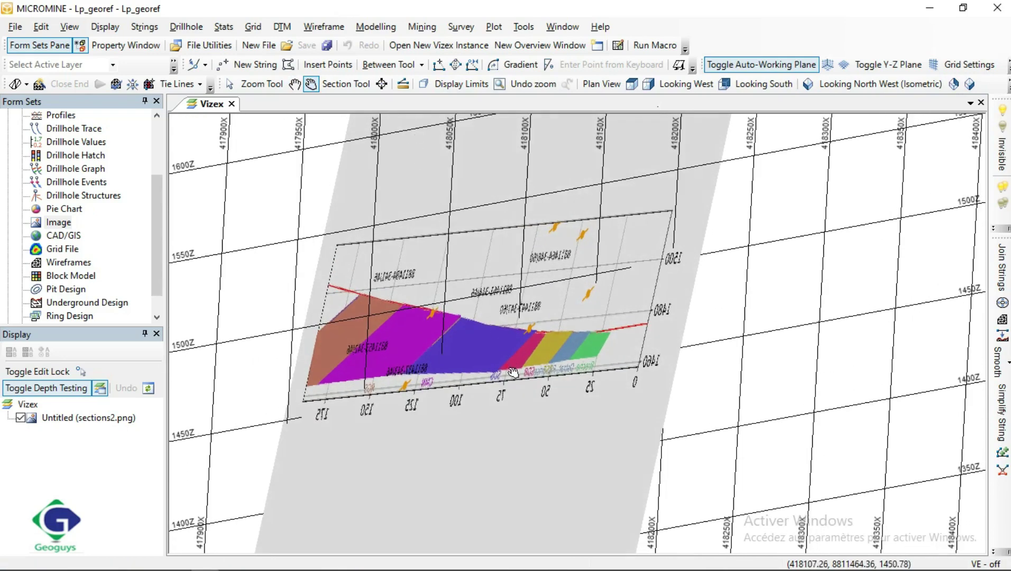
{"action": "left_click_drag", "start_coordinate": [513, 373], "coordinate": [449, 371]}
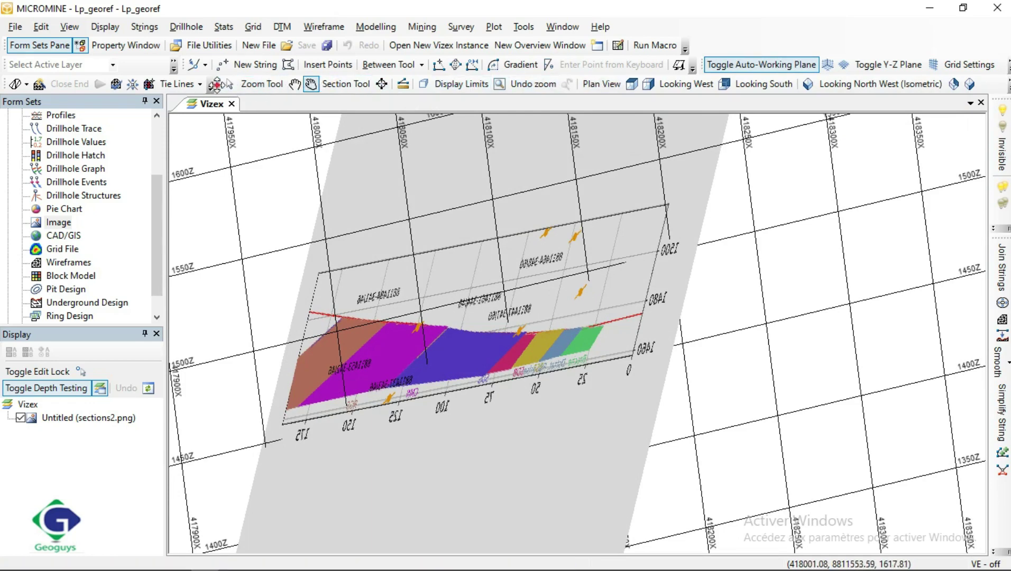
Relocate the view toolbar above the main menu and the Grid toolbar beside the Wireframe tools.
{"action": "left_click_drag", "start_coordinate": [218, 84], "coordinate": [703, 32]}
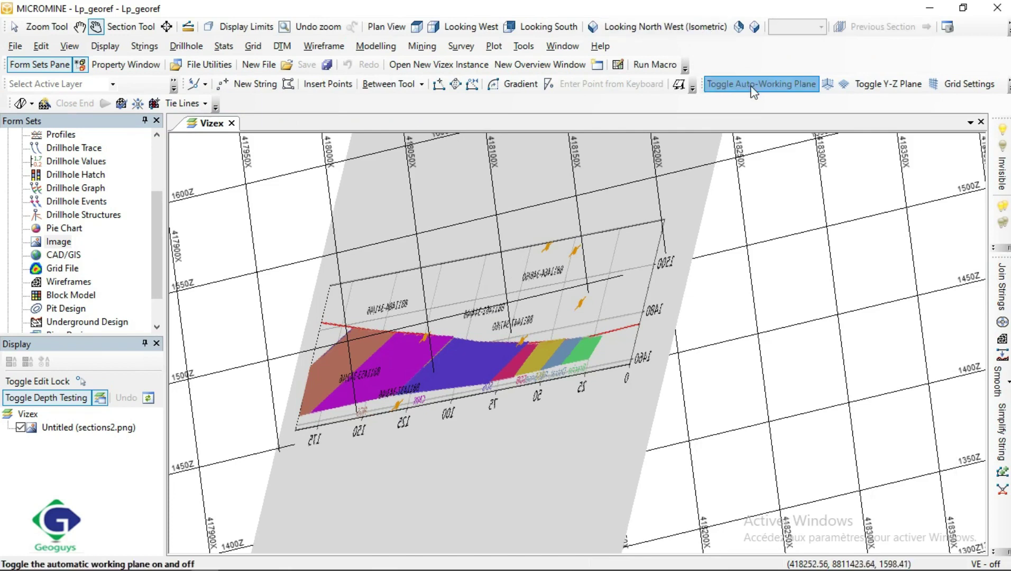
{"action": "left_click_drag", "start_coordinate": [697, 85], "coordinate": [229, 110]}
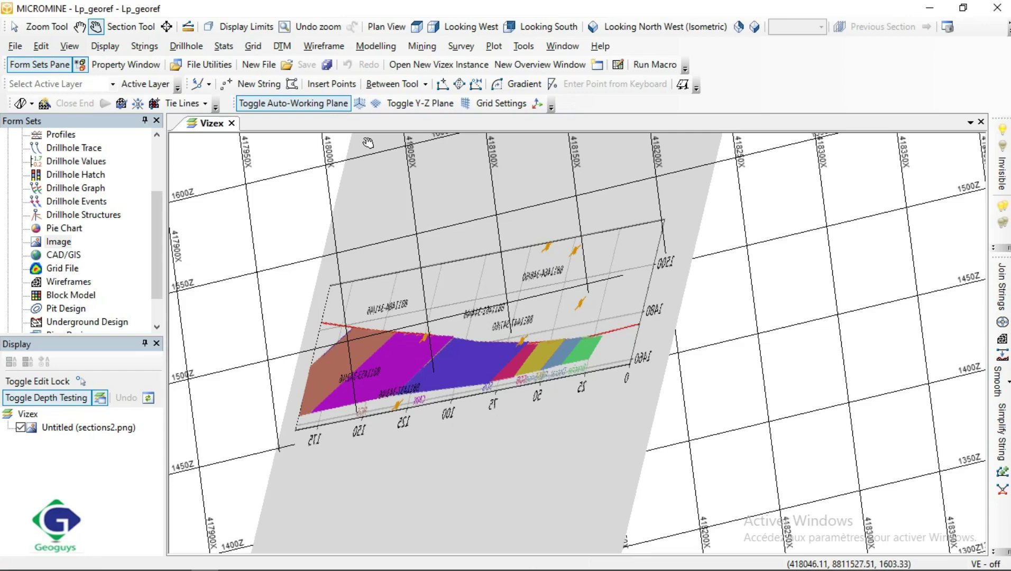
{"action": "left_click", "coordinate": [361, 105]}
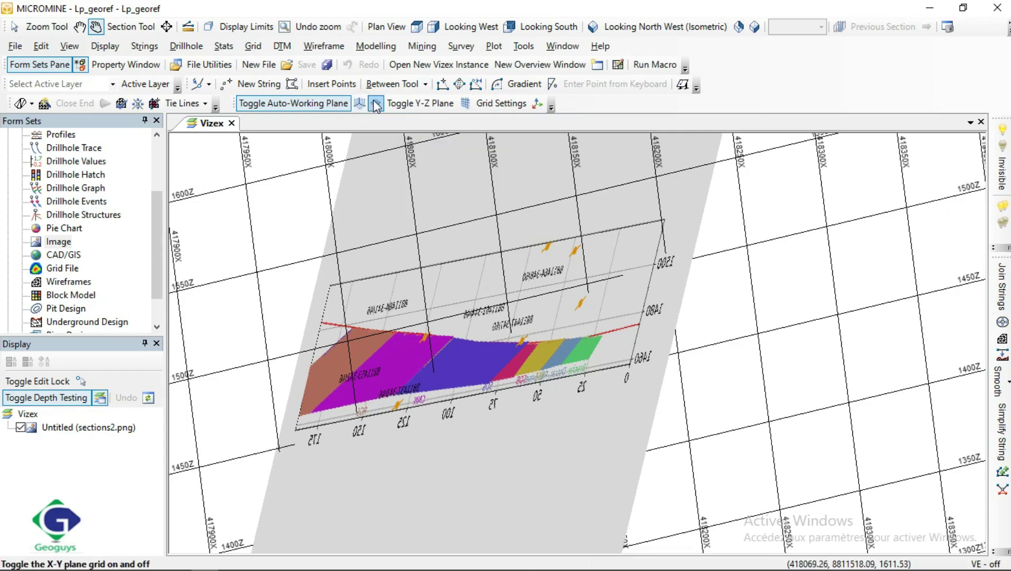
{"action": "left_click", "coordinate": [375, 104]}
{"action": "left_click", "coordinate": [376, 105]}
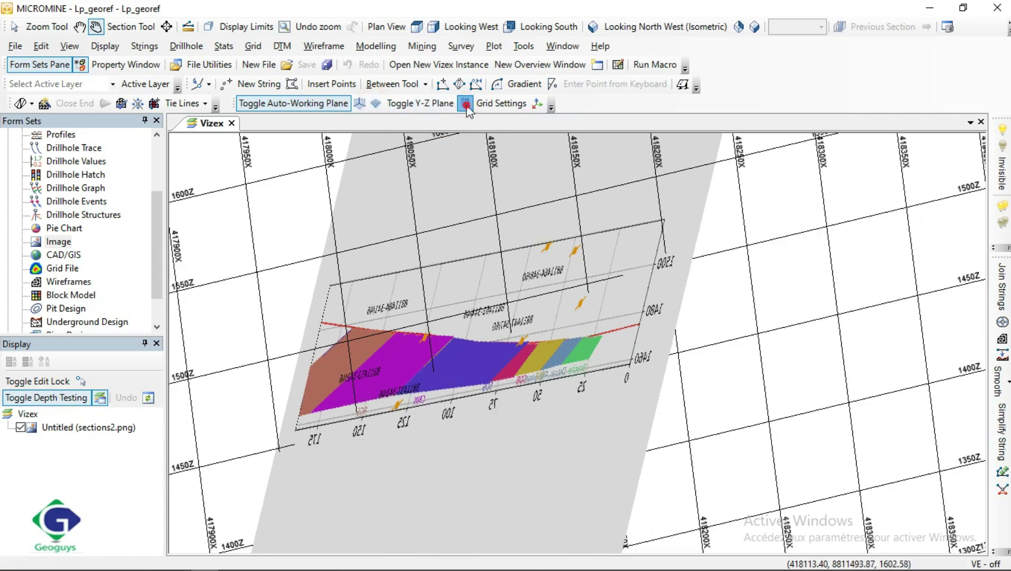
{"action": "left_click", "coordinate": [552, 107]}
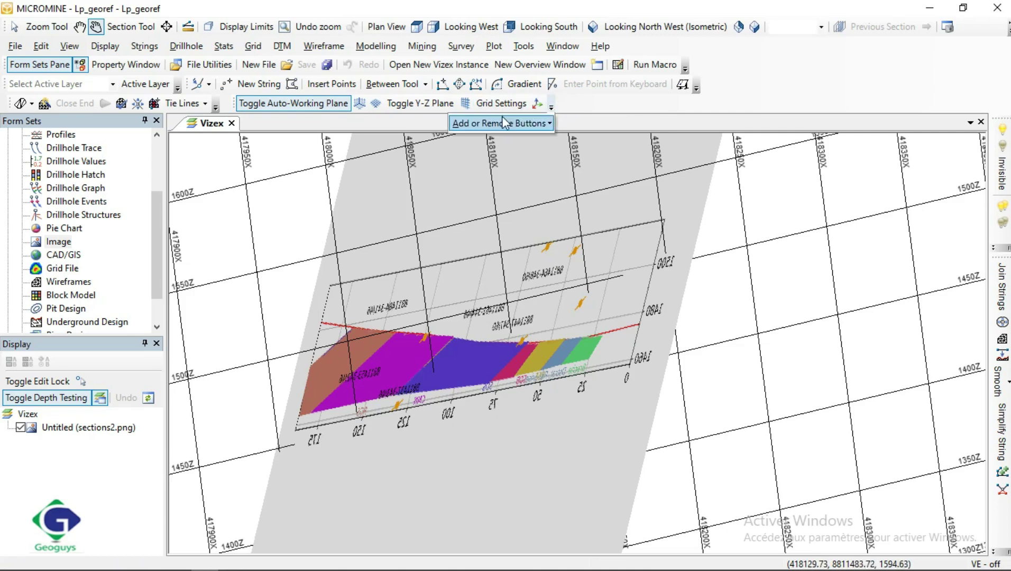
{"action": "mouse_move", "coordinate": [502, 118]}
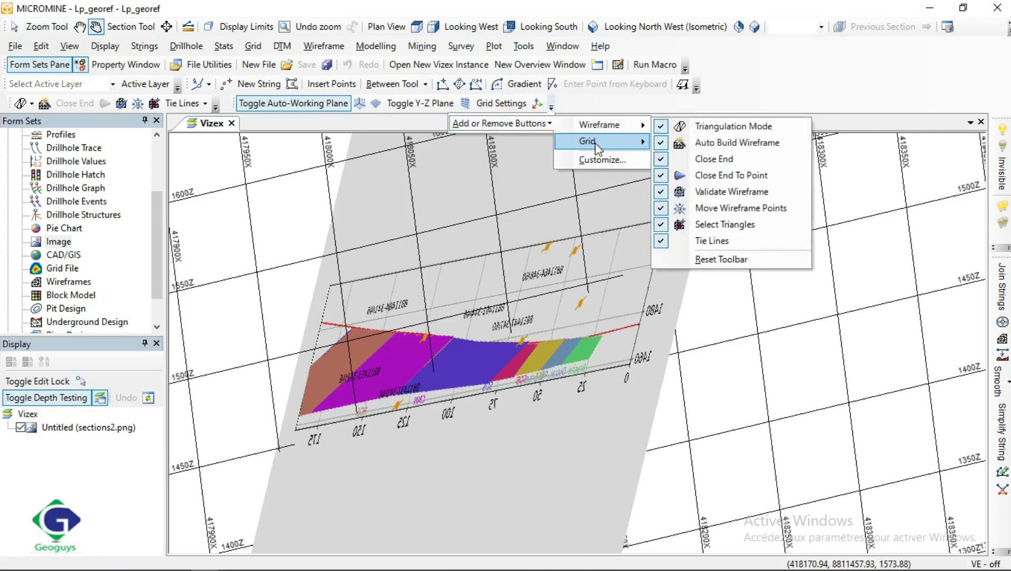
{"action": "mouse_move", "coordinate": [624, 142]}
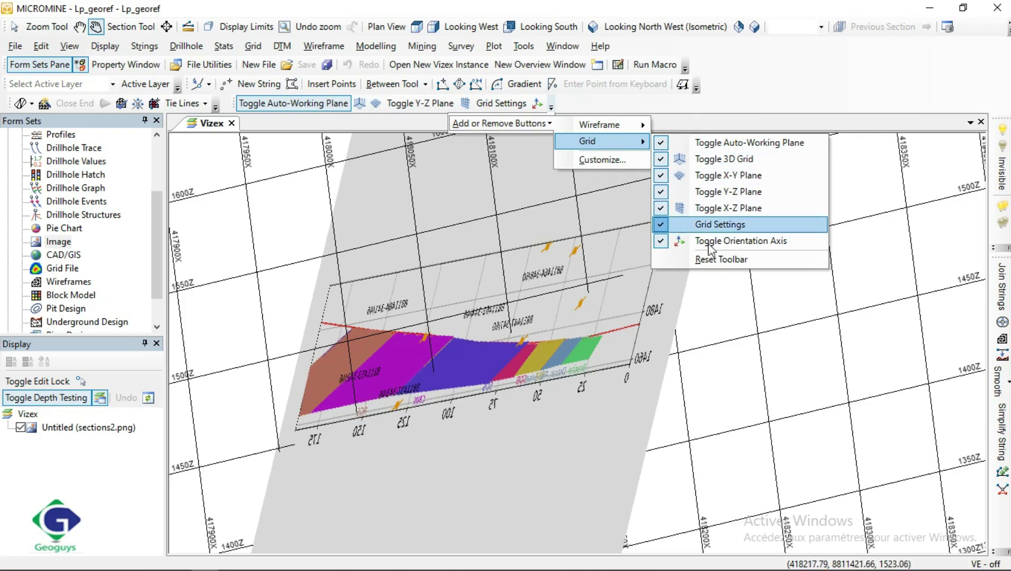
{"action": "left_click", "coordinate": [709, 117]}
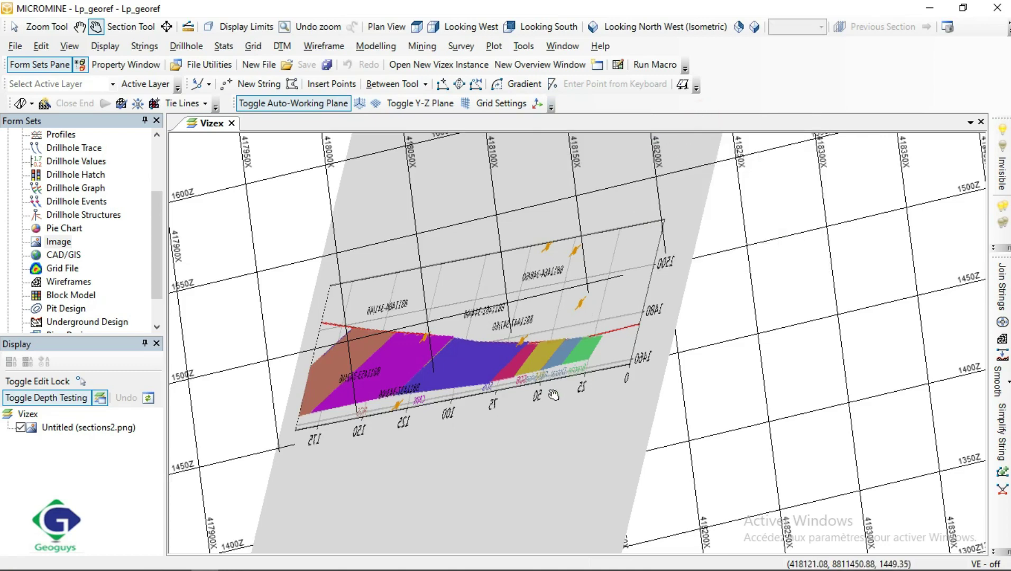
Enlarge the section plane and rotate it to inspect how its geological units sit against the coordinate grid.
{"action": "scroll", "coordinate": [557, 406], "scroll_direction": "up", "scroll_amount": 2}
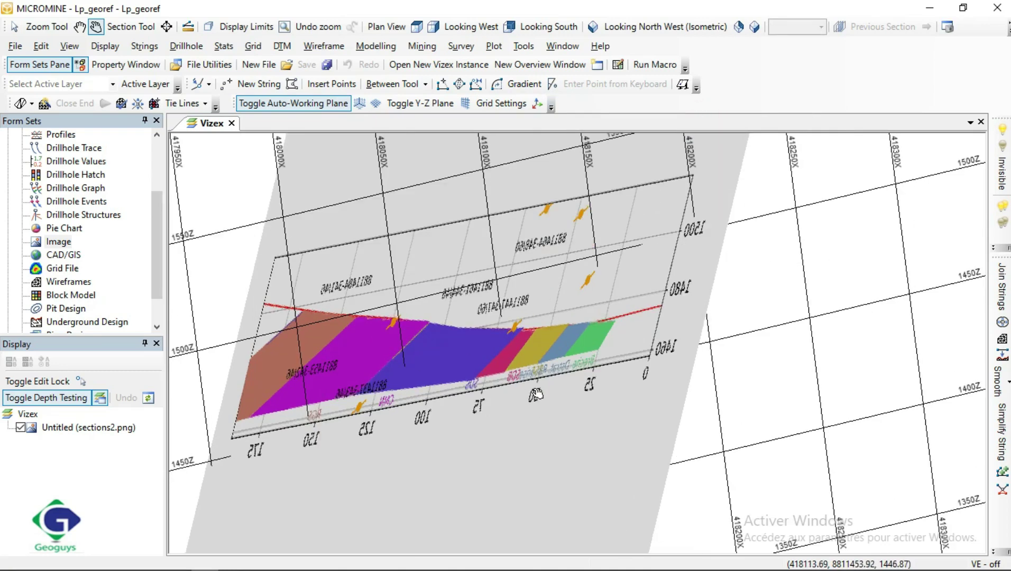
{"action": "left_click_drag", "start_coordinate": [537, 392], "coordinate": [577, 417]}
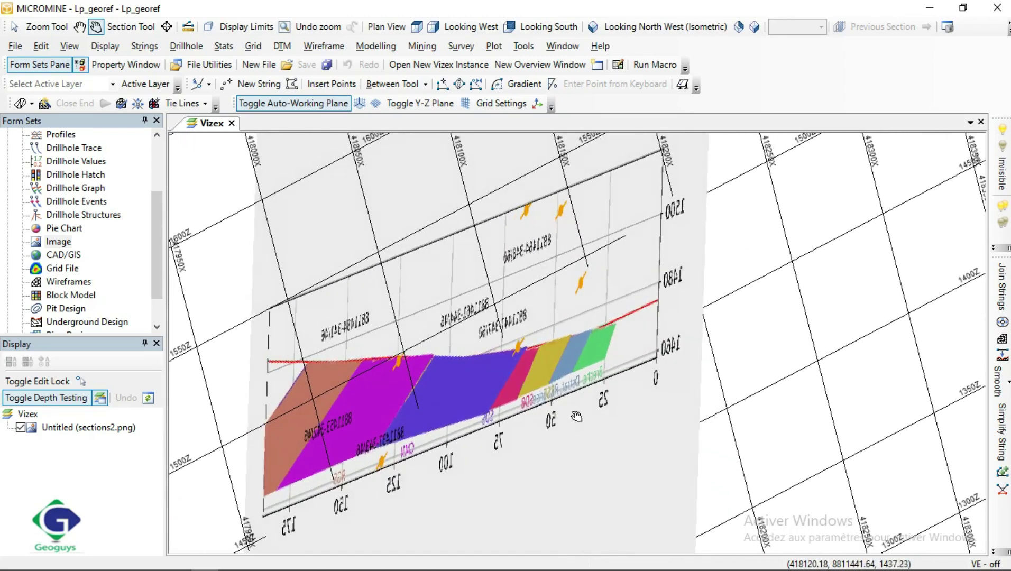